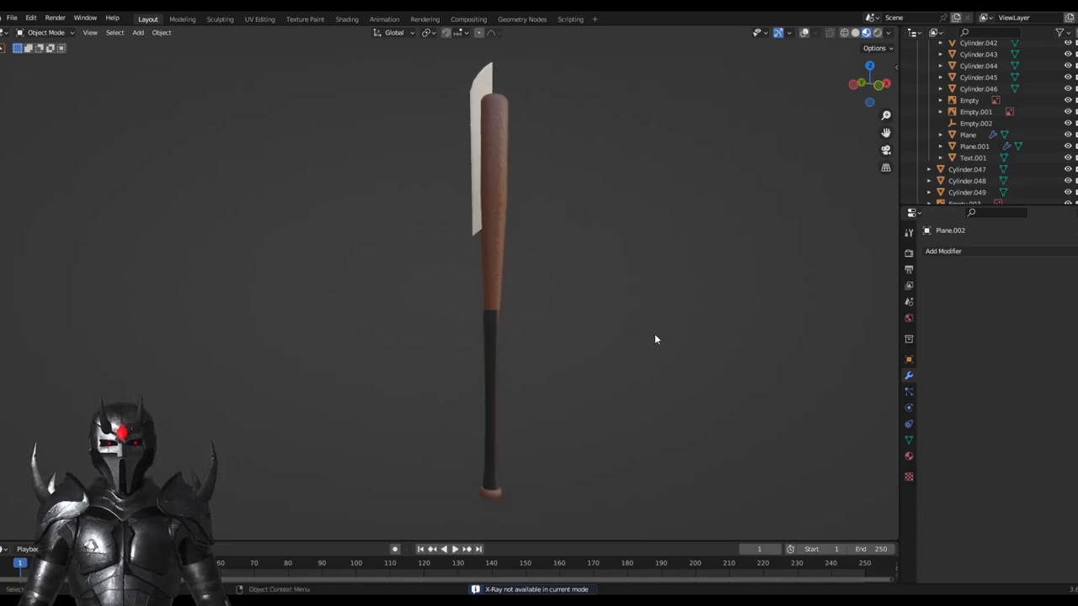
Step: Orbit around the finished bat to inspect the barrel before starting a fresh scene
{"action": "mouse_move", "coordinate": [654, 339]}
{"action": "middle_mouse_down"}
{"action": "mouse_move", "coordinate": [485, 352]}
{"action": "mouse_move", "coordinate": [361, 344]}
{"action": "mouse_move", "coordinate": [625, 343]}
{"action": "middle_mouse_up"}
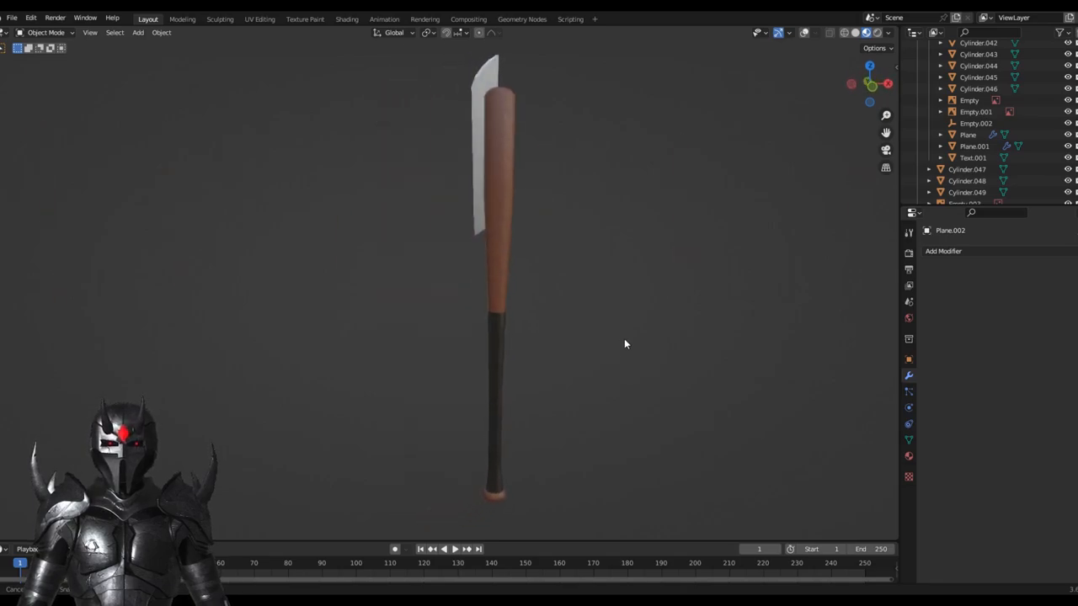
{"action": "left_click", "coordinate": [637, 314]}
{"action": "scroll", "coordinate": [573, 294], "scroll_direction": "up", "scroll_amount": 5}
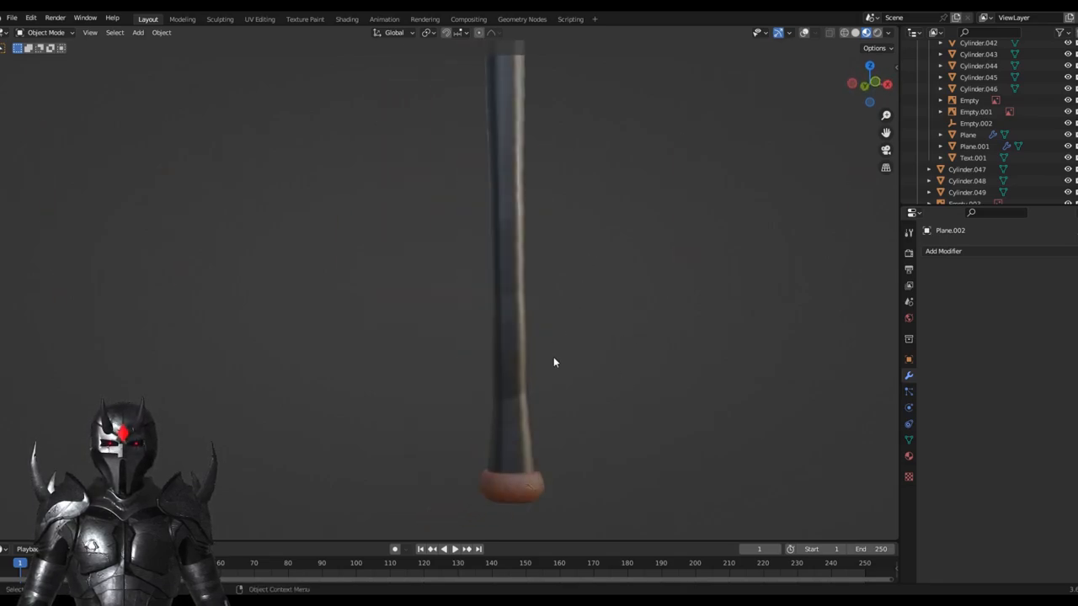
{"action": "scroll", "coordinate": [566, 270], "scroll_direction": "up", "scroll_amount": 3}
{"action": "scroll", "coordinate": [564, 370], "scroll_direction": "up", "scroll_amount": 3}
{"action": "scroll", "coordinate": [530, 252], "scroll_direction": "up", "scroll_amount": 3}
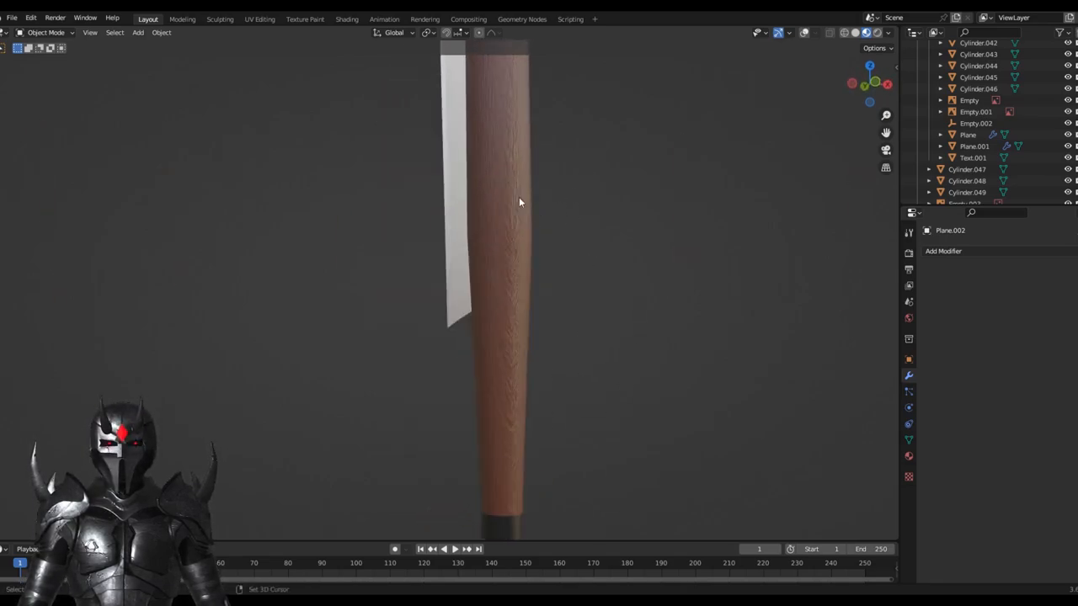
{"action": "scroll", "coordinate": [505, 235], "scroll_direction": "up", "scroll_amount": 4}
{"action": "middle_click_drag", "start_coordinate": [486, 287], "coordinate": [519, 284]}
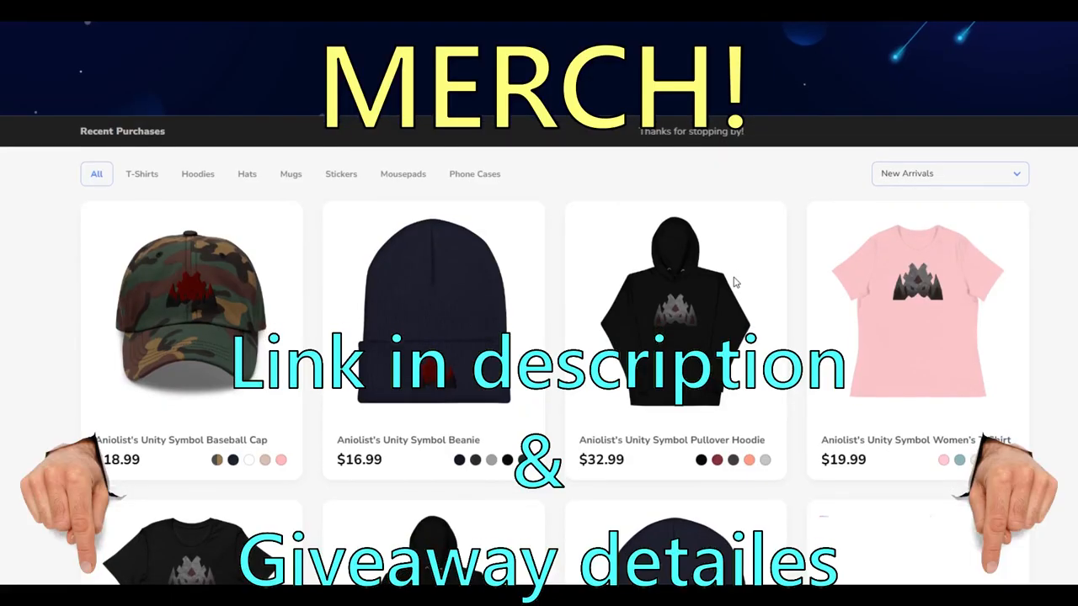
{"action": "scroll", "coordinate": [783, 282], "scroll_direction": "down", "scroll_amount": 2}
{"action": "scroll", "coordinate": [795, 285], "scroll_direction": "down", "scroll_amount": 2}
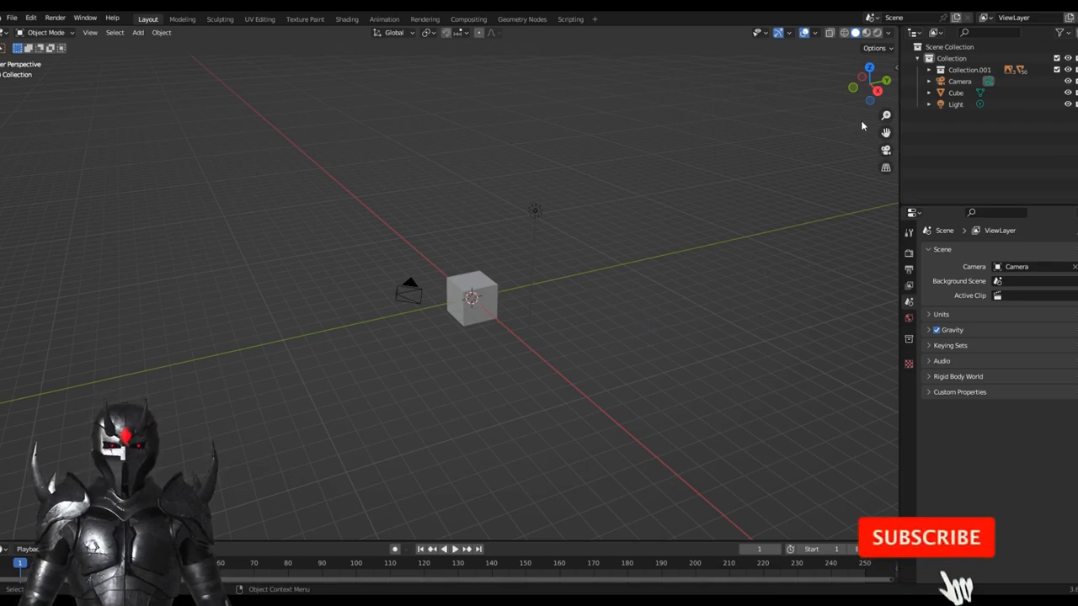
Step: Delete the default cube, camera and light, then unhide the cylinder objects in Collection.001
{"action": "left_click_drag", "start_coordinate": [327, 155], "coordinate": [598, 402]}
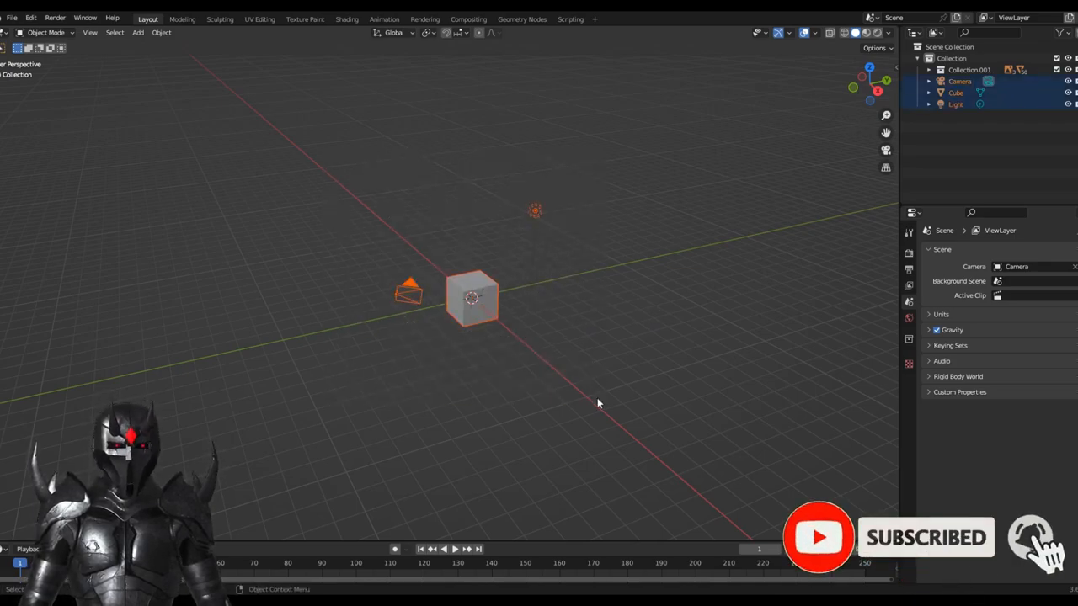
{"action": "key", "text": "Delete"}
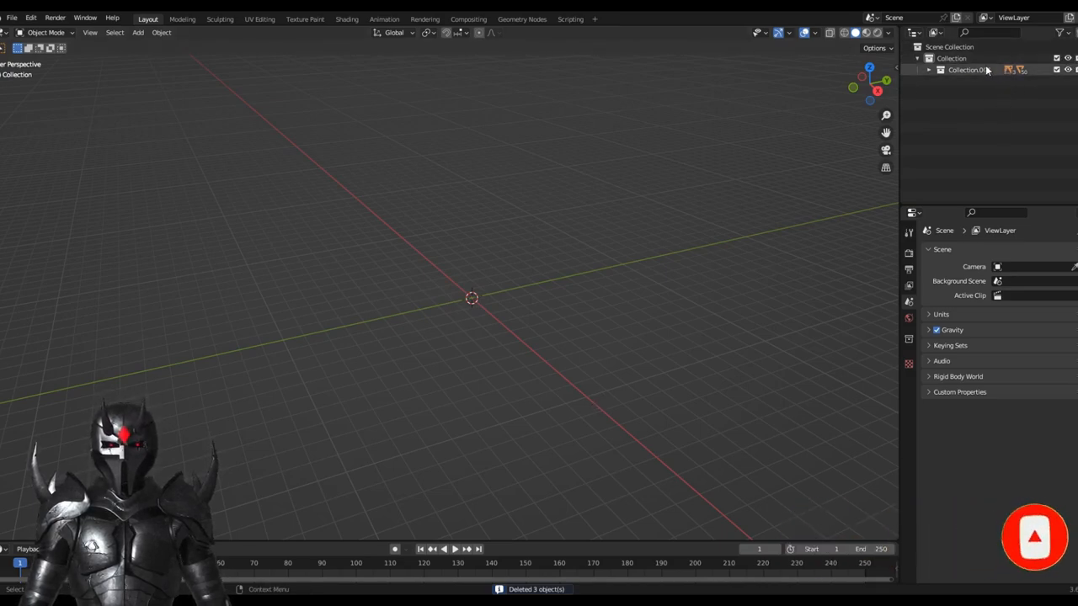
{"action": "left_click", "coordinate": [928, 71]}
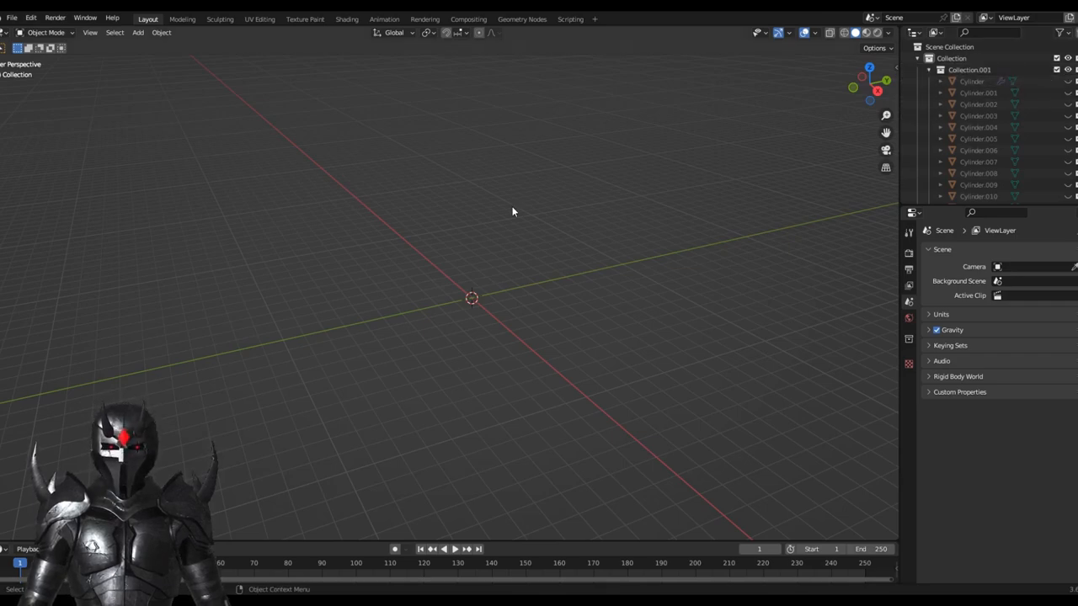
{"action": "key", "text": "alt+h"}
{"action": "mouse_move", "coordinate": [425, 231]}
{"action": "middle_mouse_down"}
{"action": "mouse_move", "coordinate": [505, 211]}
{"action": "mouse_move", "coordinate": [577, 151]}
{"action": "mouse_move", "coordinate": [291, 195]}
{"action": "middle_mouse_up"}
Step: Move the bat reference image plane along X to the centre line in front view
{"action": "left_click", "coordinate": [292, 193]}
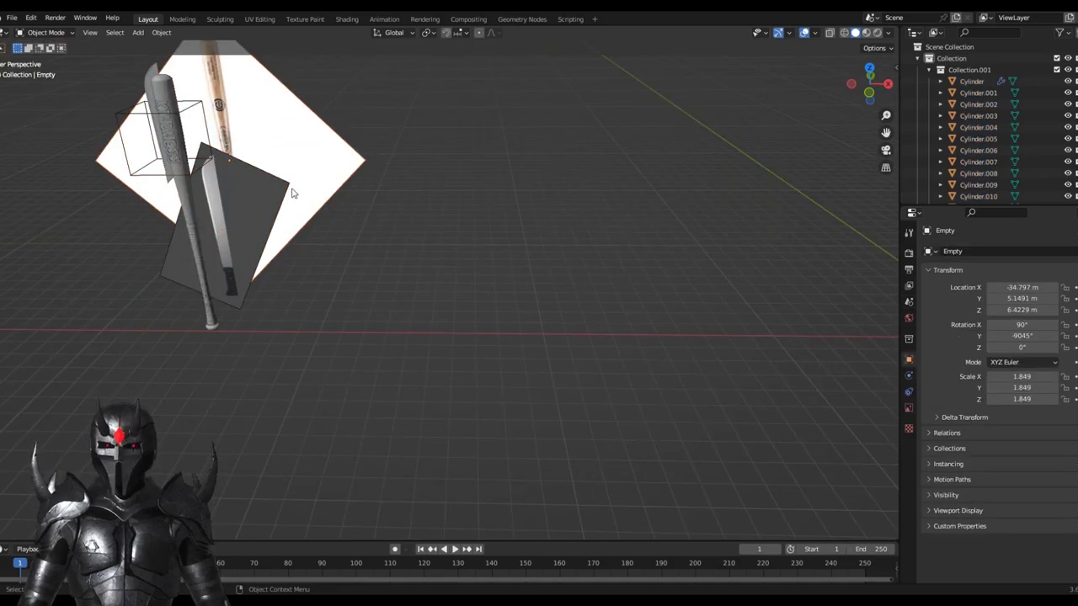
{"action": "scroll", "coordinate": [442, 244], "scroll_direction": "down", "scroll_amount": 5}
{"action": "key", "text": "g"}
{"action": "key", "text": "x"}
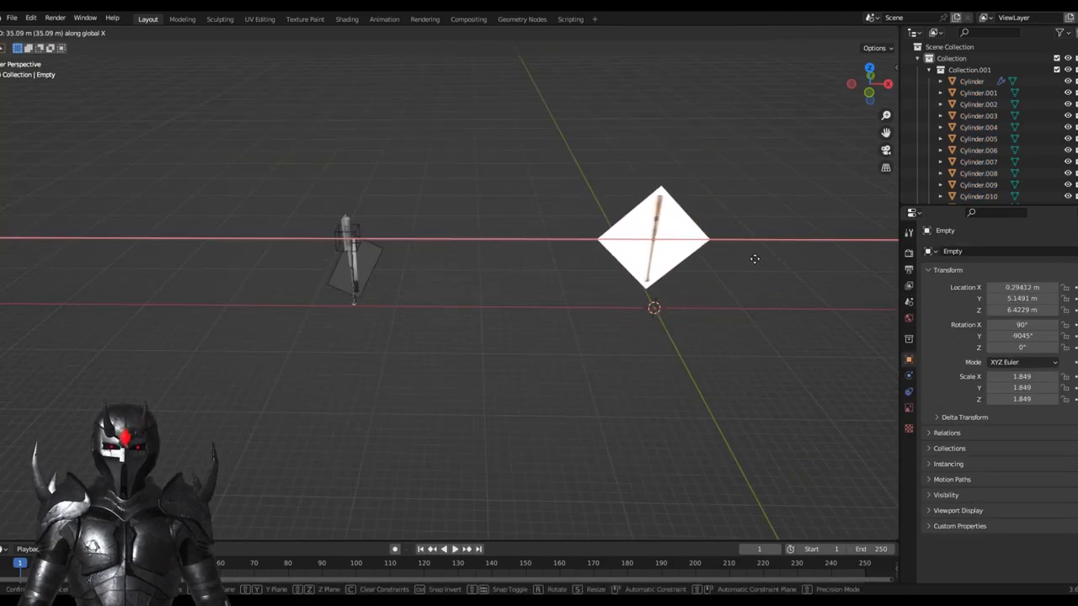
{"action": "left_click", "coordinate": [763, 263]}
{"action": "key", "text": "KP_1"}
{"action": "key", "text": "g"}
{"action": "key", "text": "x"}
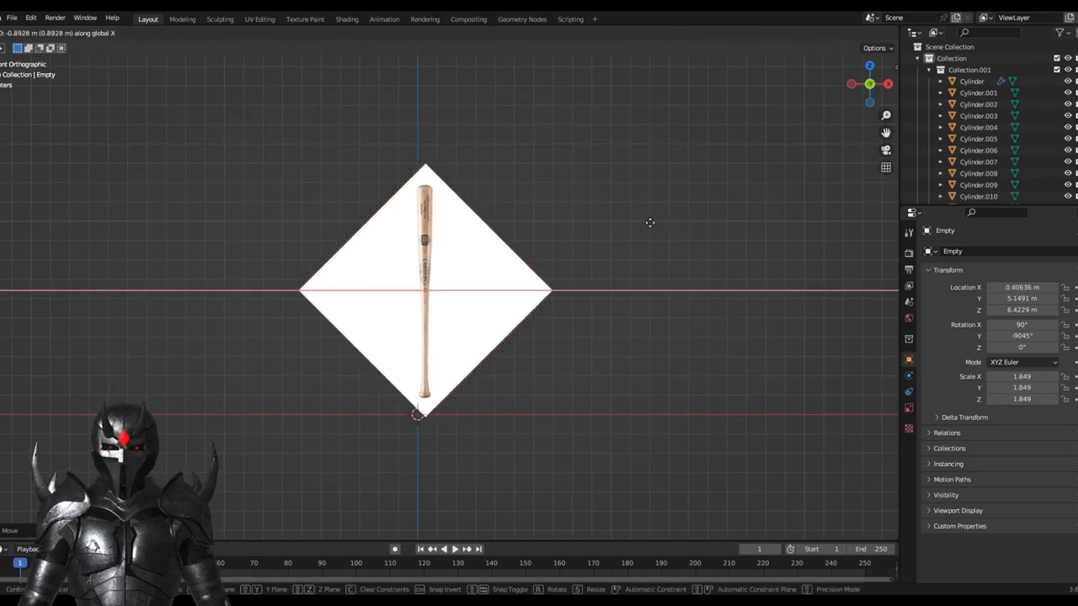
{"action": "left_click", "coordinate": [649, 222]}
Step: Raise the image plane along Z above the grid and return to perspective
{"action": "key", "text": "g"}
{"action": "key", "text": "x"}
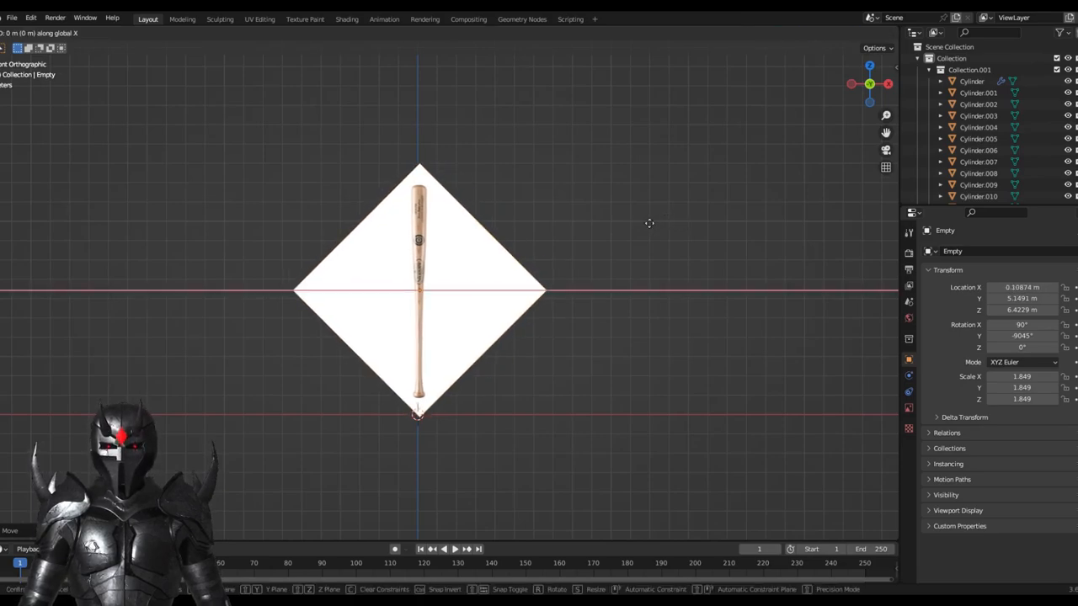
{"action": "key", "text": "z"}
{"action": "left_click", "coordinate": [657, 101]}
{"action": "mouse_move", "coordinate": [656, 101]}
{"action": "middle_mouse_down"}
{"action": "mouse_move", "coordinate": [568, 314]}
{"action": "mouse_move", "coordinate": [497, 292]}
{"action": "mouse_move", "coordinate": [508, 228]}
{"action": "mouse_move", "coordinate": [505, 286]}
{"action": "middle_mouse_up"}
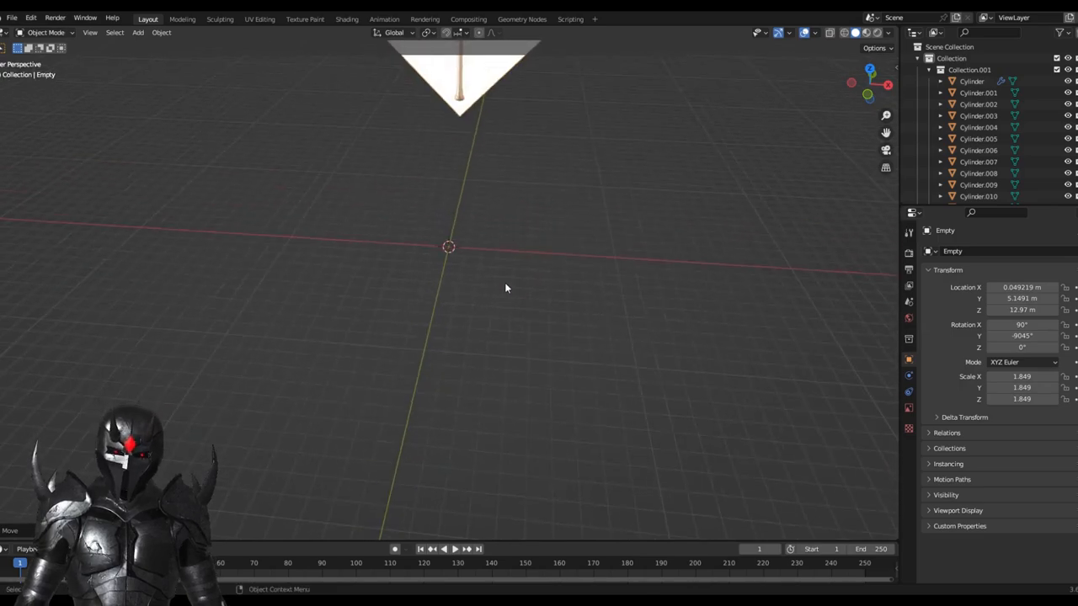
{"action": "key", "text": "shift+a"}
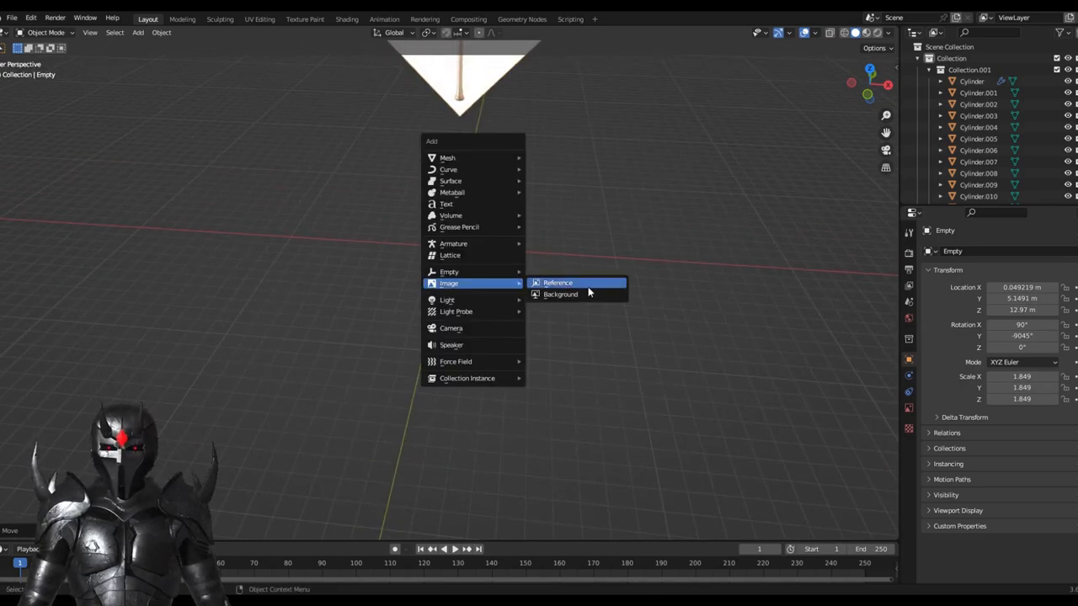
Step: Load the bat photo as a reference image with Align to View turned off
{"action": "left_click", "coordinate": [557, 285]}
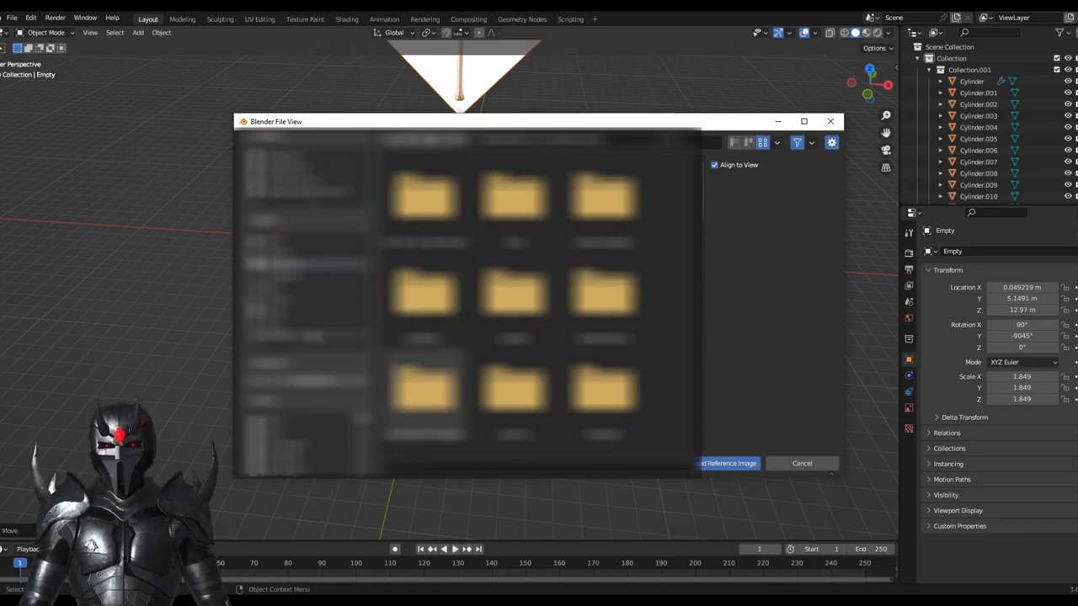
{"action": "double_click", "coordinate": [424, 388]}
{"action": "left_click", "coordinate": [424, 210]}
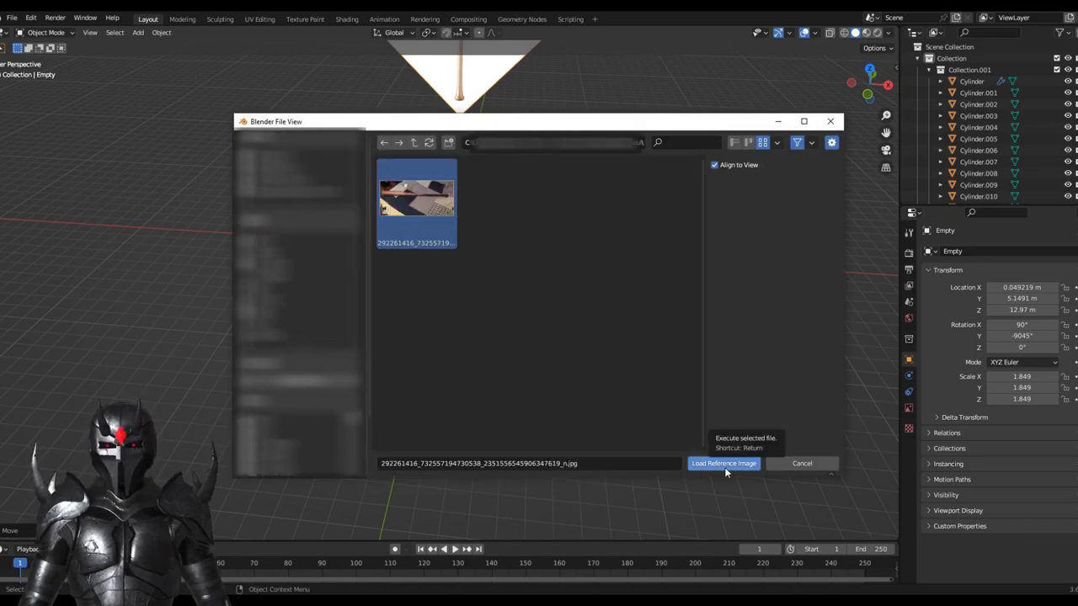
{"action": "left_click", "coordinate": [717, 165]}
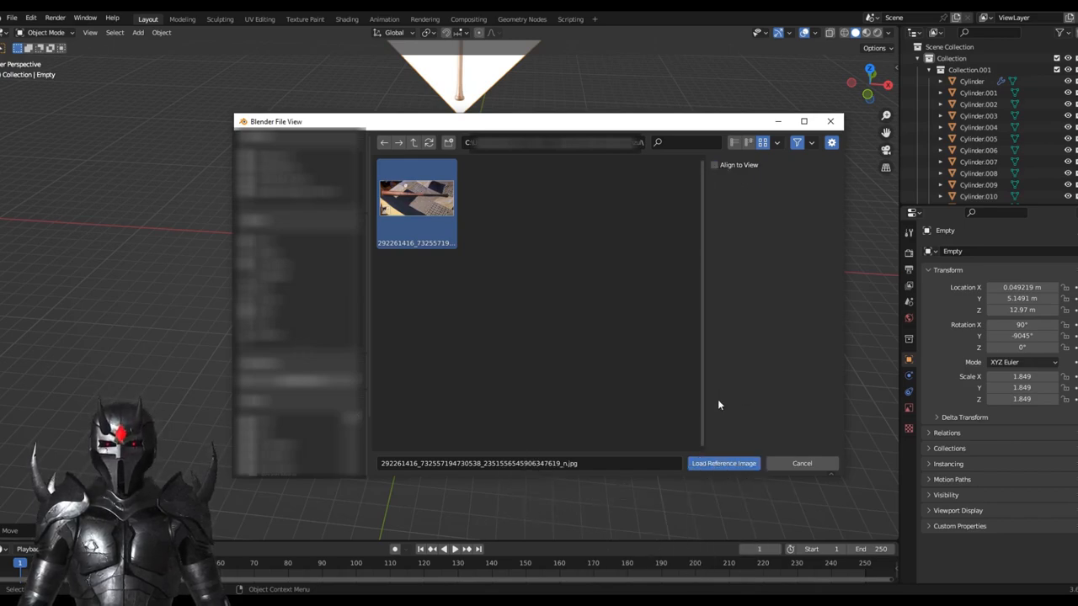
{"action": "left_click", "coordinate": [720, 460]}
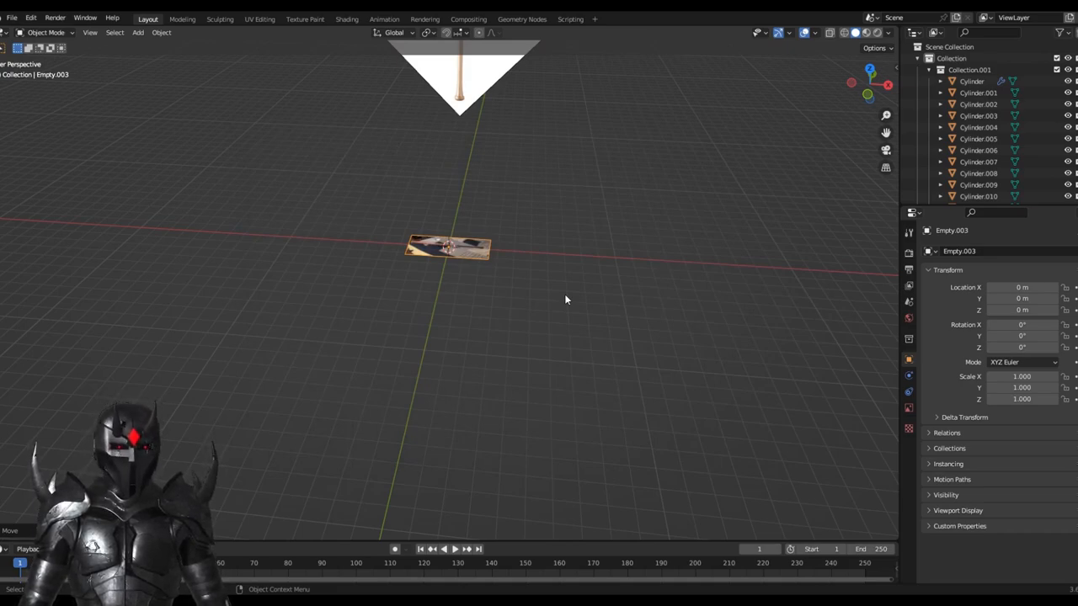
{"action": "scroll", "coordinate": [565, 298], "scroll_direction": "up", "scroll_amount": 2}
{"action": "scroll", "coordinate": [565, 298], "scroll_direction": "up", "scroll_amount": 2}
{"action": "scroll", "coordinate": [565, 299], "scroll_direction": "up", "scroll_amount": 4}
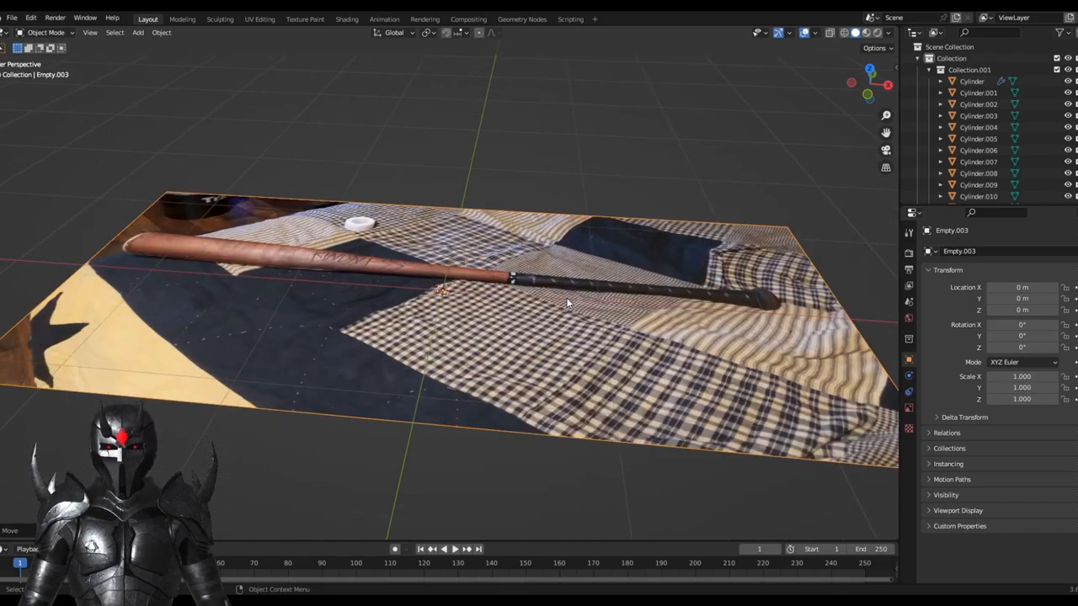
{"action": "scroll", "coordinate": [566, 297], "scroll_direction": "down", "scroll_amount": 5}
Step: Rotate the reference photo 90° about X so it stands upright
{"action": "key", "text": "r"}
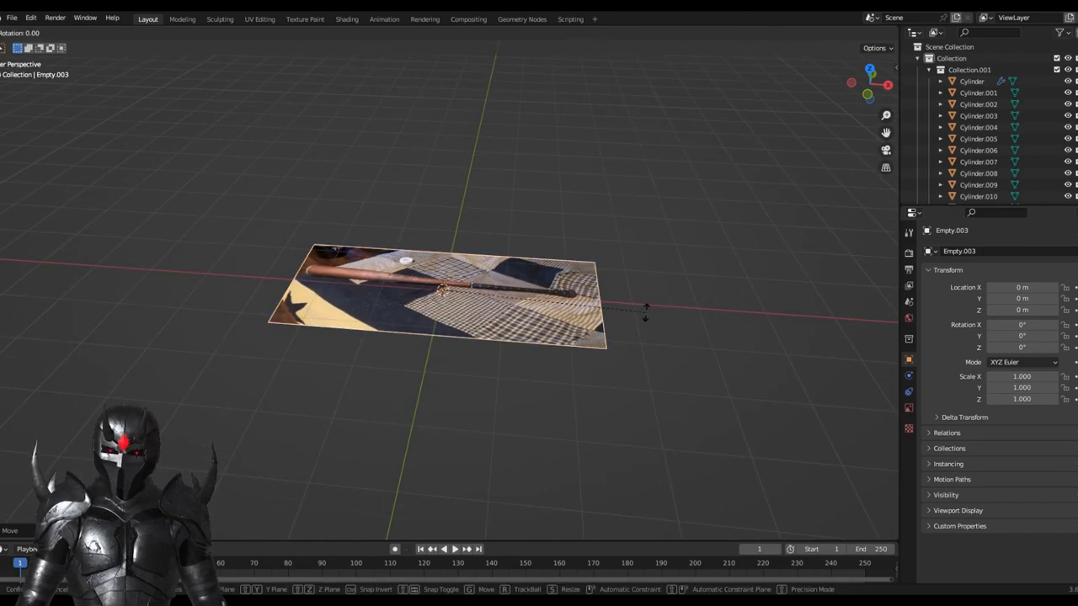
{"action": "key", "text": "x"}
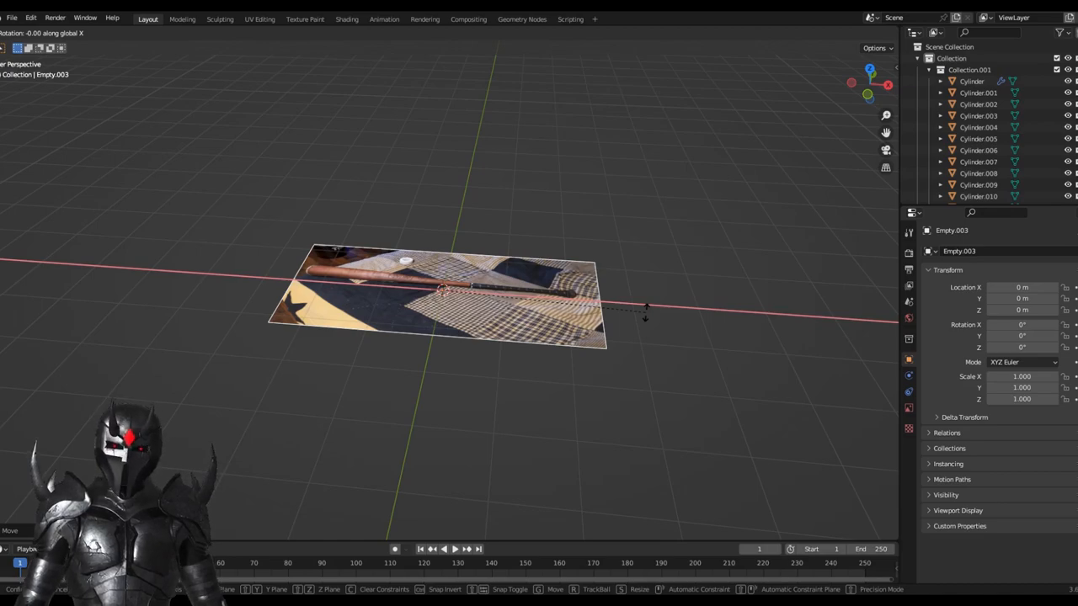
{"action": "type", "text": "90"}
{"action": "key", "text": "Return"}
{"action": "mouse_move", "coordinate": [661, 303]}
{"action": "middle_mouse_down"}
{"action": "mouse_move", "coordinate": [532, 257]}
{"action": "mouse_move", "coordinate": [509, 262]}
{"action": "mouse_move", "coordinate": [659, 283]}
{"action": "mouse_move", "coordinate": [640, 274]}
{"action": "middle_mouse_up"}
Step: Scale the photo up to about 3.4 and begin moving it along X
{"action": "key", "text": "s"}
{"action": "key", "text": "Return"}
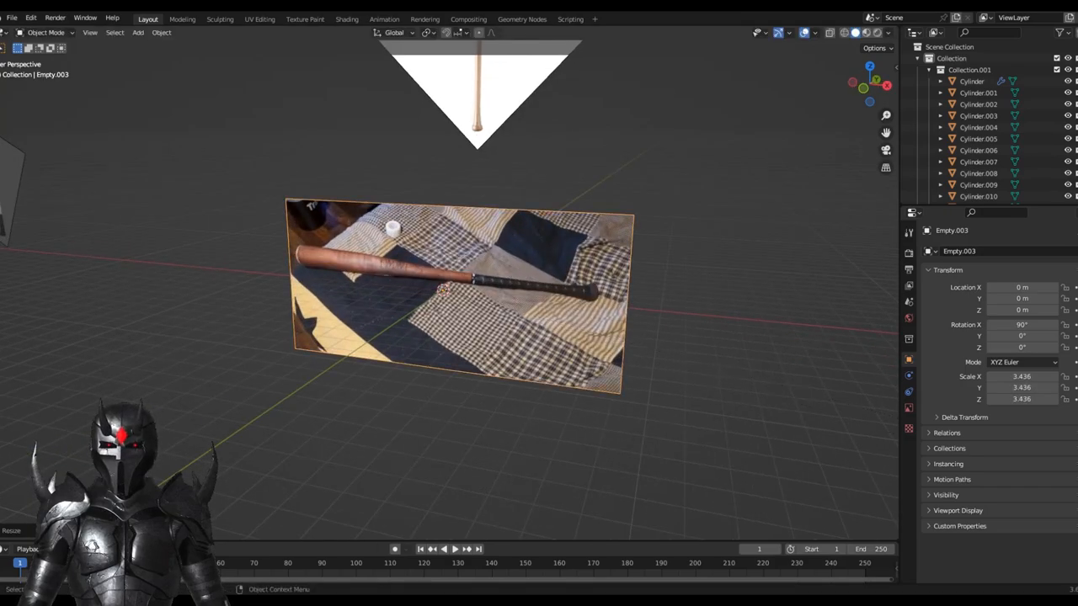
{"action": "scroll", "coordinate": [233, 392], "scroll_direction": "down", "scroll_amount": 5}
{"action": "key", "text": "g"}
{"action": "key", "text": "x"}
Step: Drop the photo far left, then lower the centre image plane along Z and frame it
{"action": "left_click", "coordinate": [794, 342]}
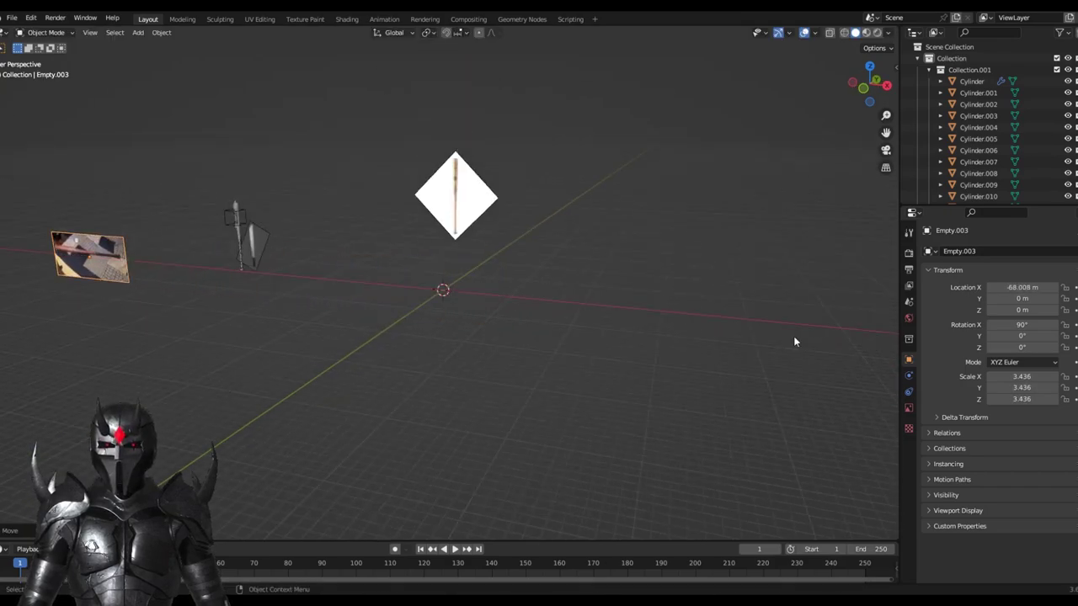
{"action": "left_click", "coordinate": [462, 215]}
{"action": "key", "text": "g"}
{"action": "key", "text": "z"}
{"action": "left_click", "coordinate": [447, 258]}
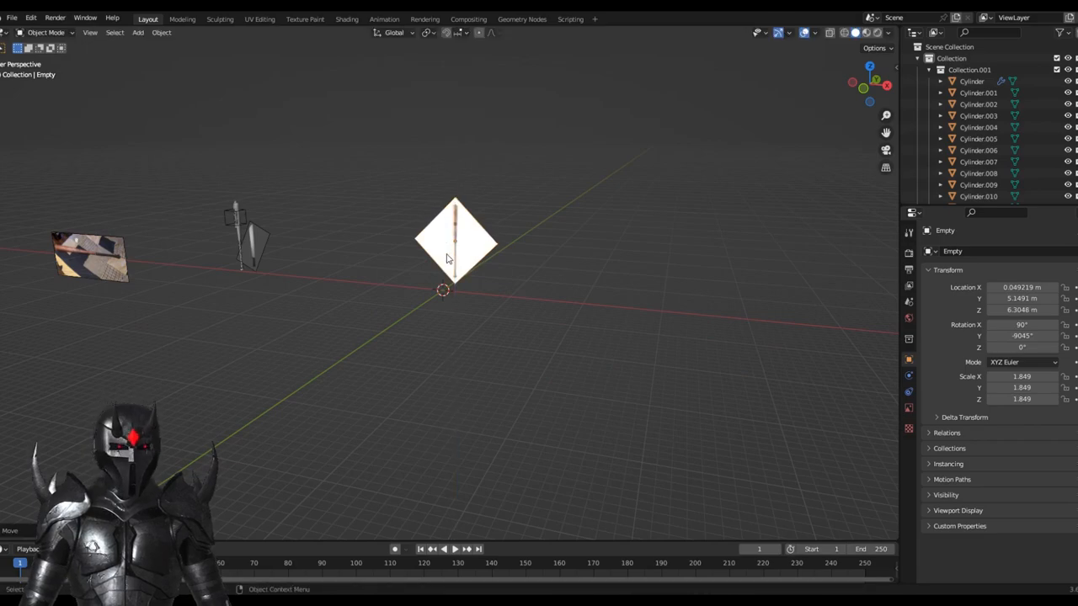
{"action": "key", "text": "KP_Decimal"}
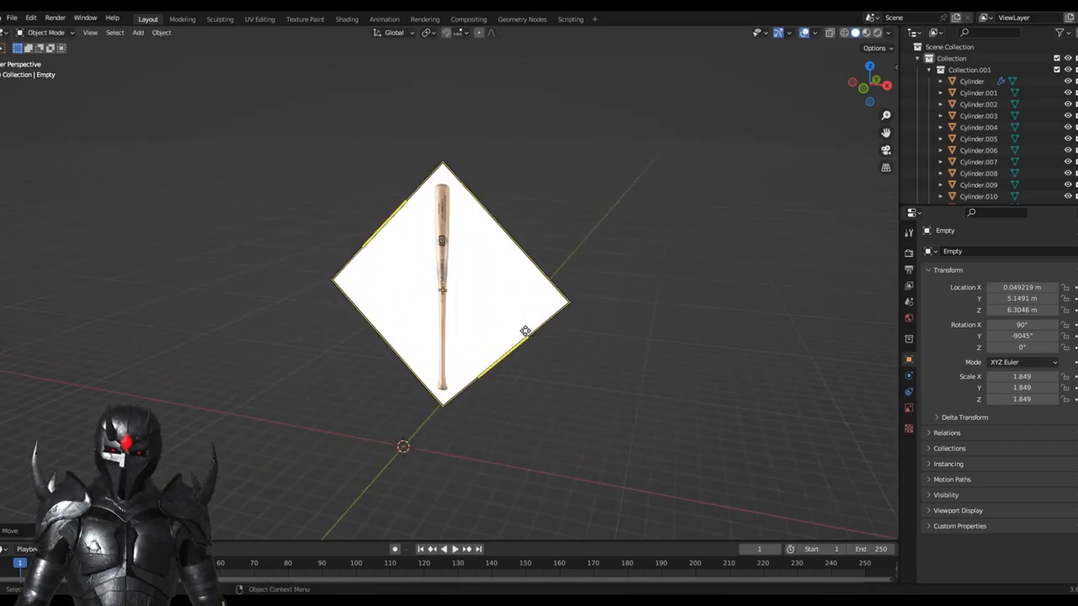
{"action": "middle_click_drag", "start_coordinate": [553, 338], "coordinate": [556, 359]}
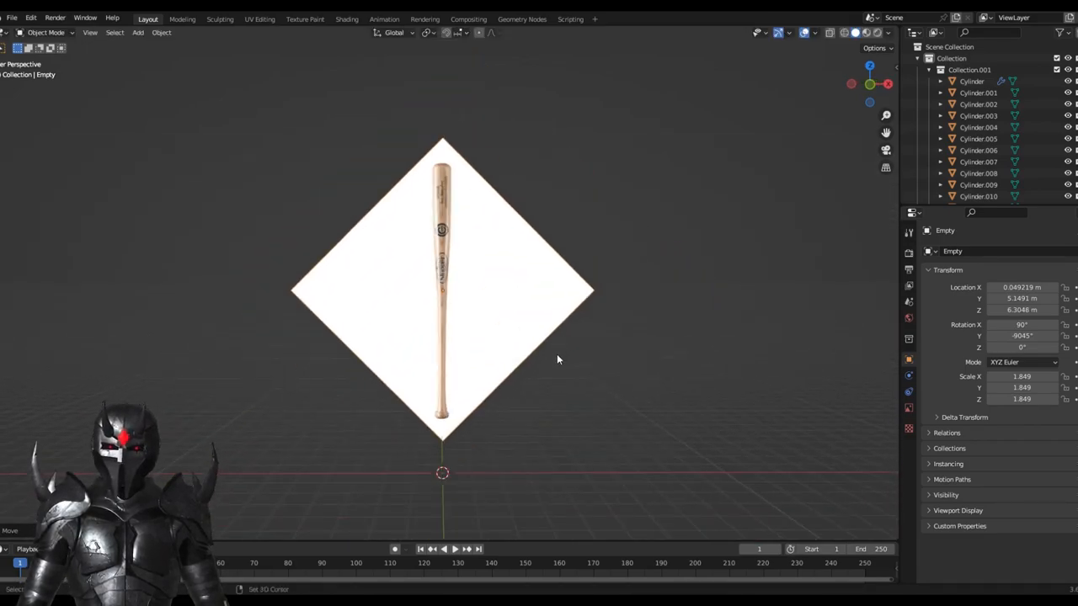
{"action": "scroll", "coordinate": [556, 360], "scroll_direction": "up", "scroll_amount": 3}
Step: Shift the image plane along X and reposition it, checking it edge-on
{"action": "key", "text": "g"}
{"action": "key", "text": "z"}
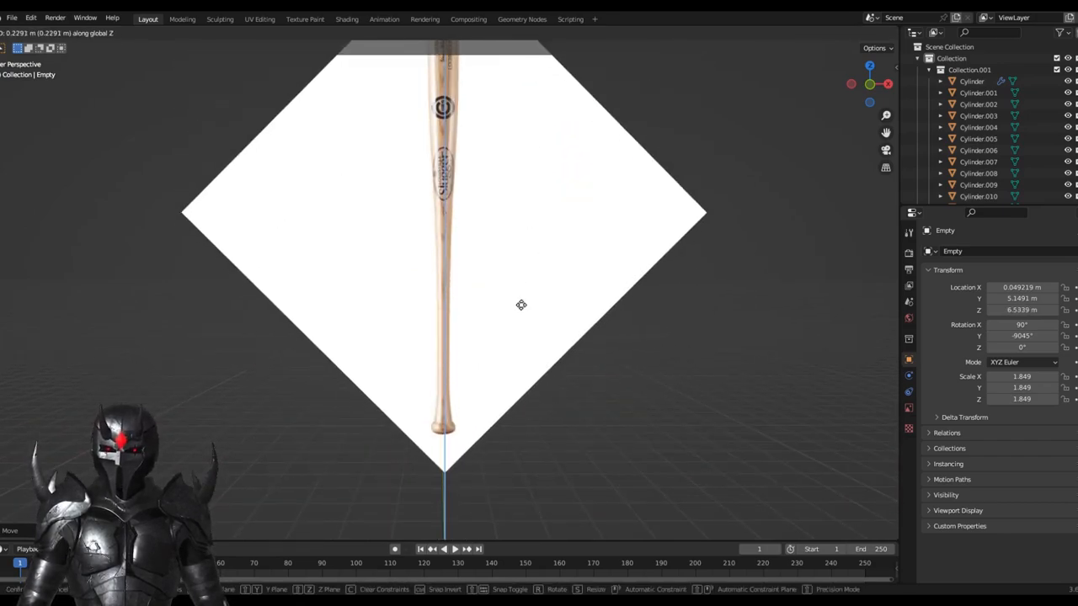
{"action": "key", "text": "x"}
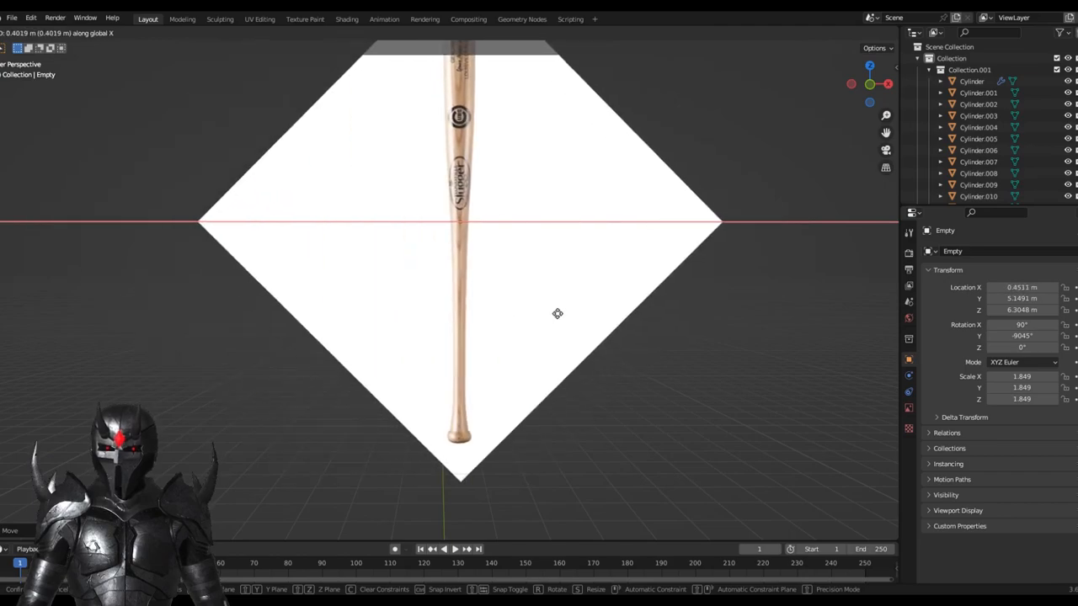
{"action": "scroll", "coordinate": [507, 311], "scroll_direction": "down", "scroll_amount": 5}
{"action": "left_click", "coordinate": [541, 395]}
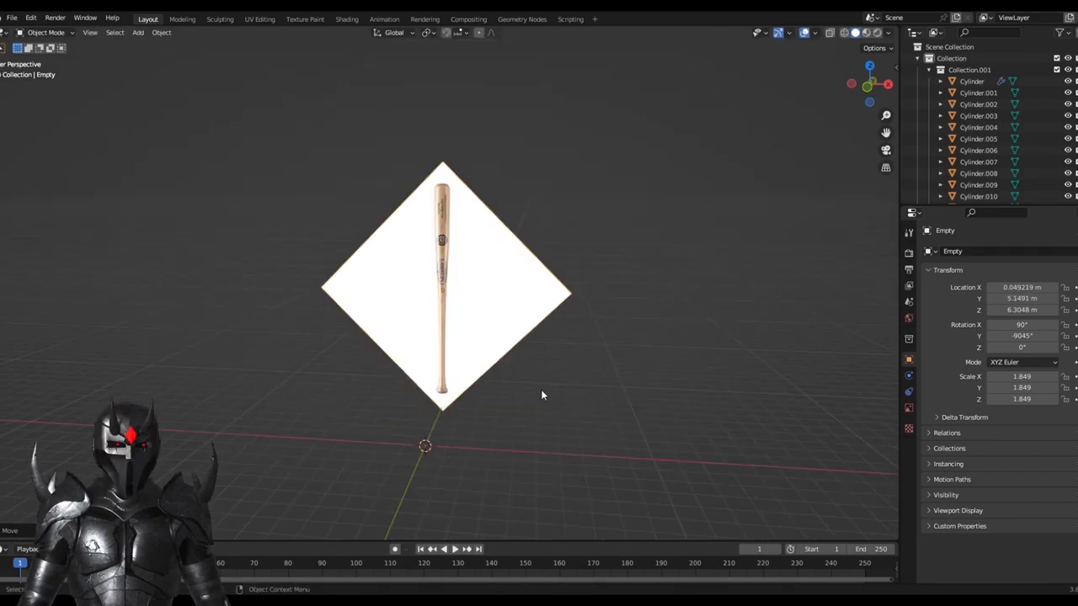
{"action": "left_click", "coordinate": [500, 328]}
{"action": "key", "text": "g"}
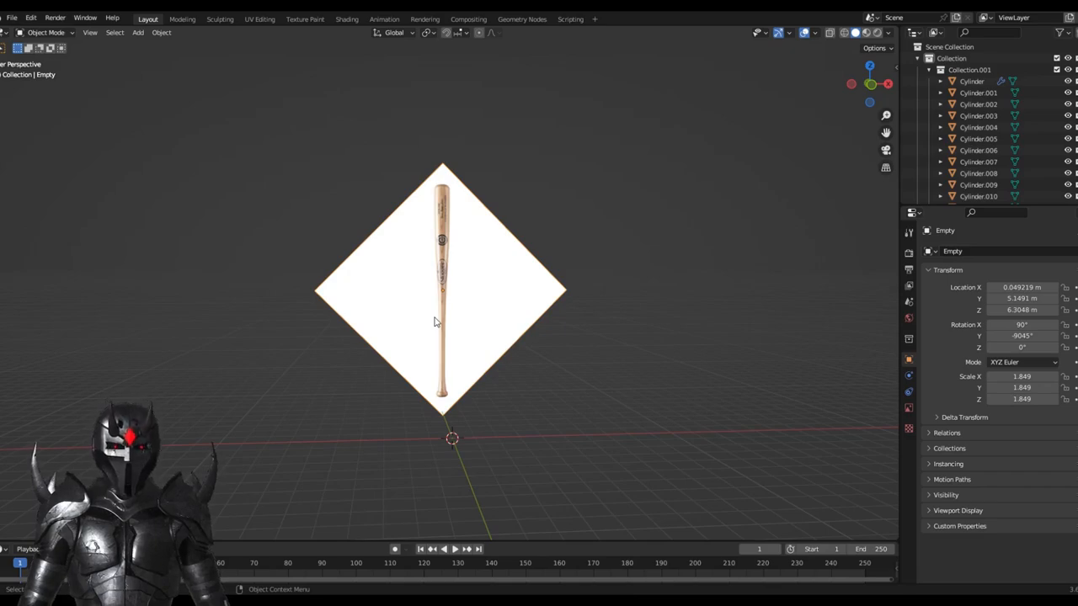
{"action": "scroll", "coordinate": [471, 316], "scroll_direction": "up", "scroll_amount": 3}
{"action": "middle_click_drag", "start_coordinate": [471, 316], "coordinate": [347, 332]}
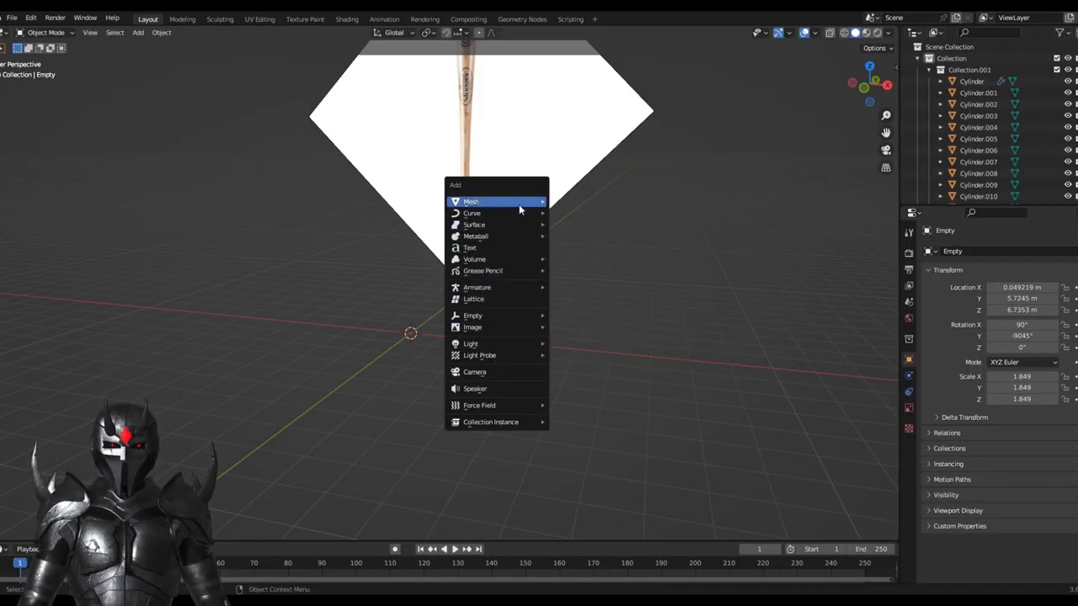
{"action": "mouse_move", "coordinate": [497, 201]}
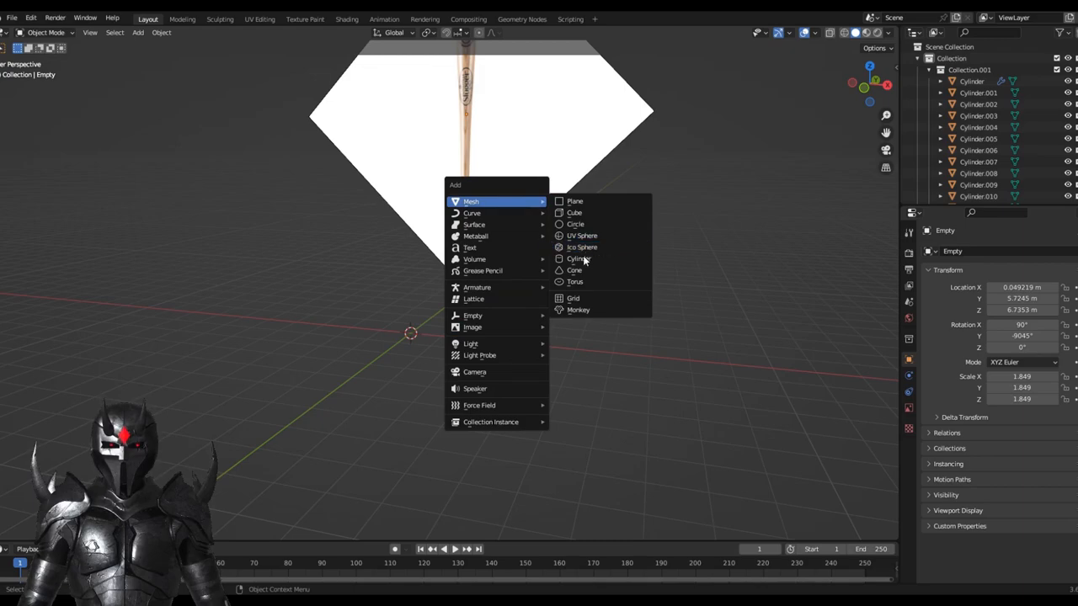
Step: Add a cylinder at the origin and set its vertex count to 24
{"action": "left_click", "coordinate": [583, 261]}
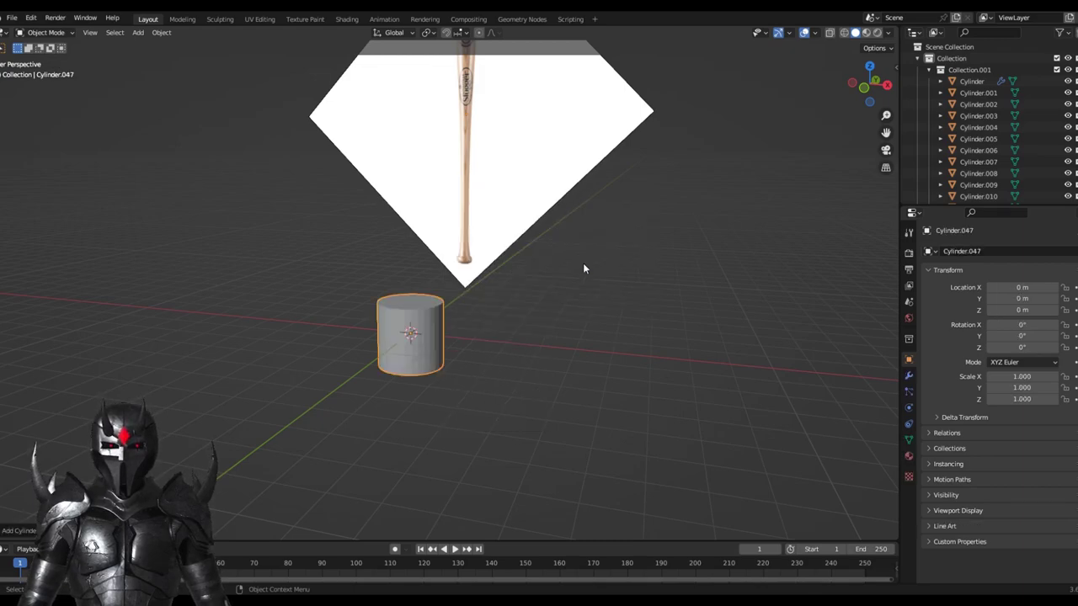
{"action": "left_click", "coordinate": [11, 532]}
{"action": "scroll", "coordinate": [323, 360], "scroll_direction": "up", "scroll_amount": 1}
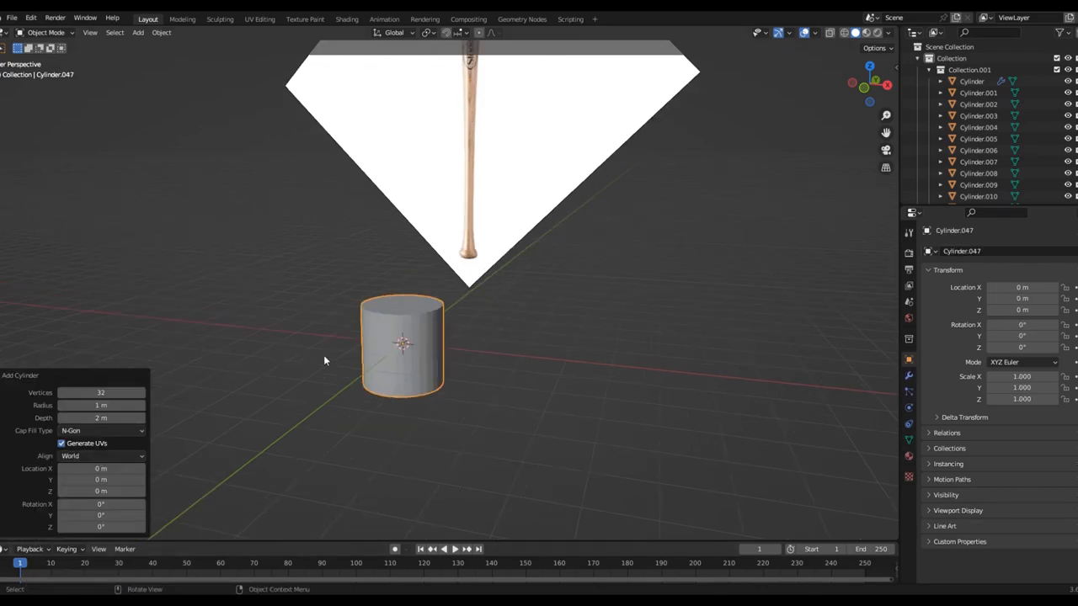
{"action": "scroll", "coordinate": [323, 360], "scroll_direction": "up", "scroll_amount": 3}
{"action": "left_click", "coordinate": [95, 393]}
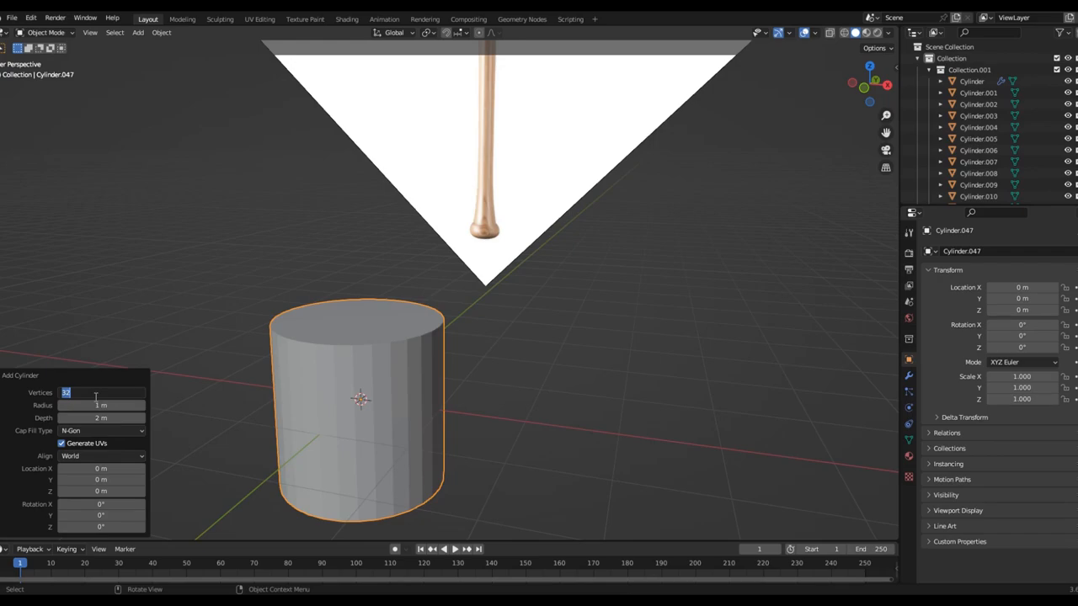
{"action": "type", "text": "26"}
{"action": "key", "text": "Return"}
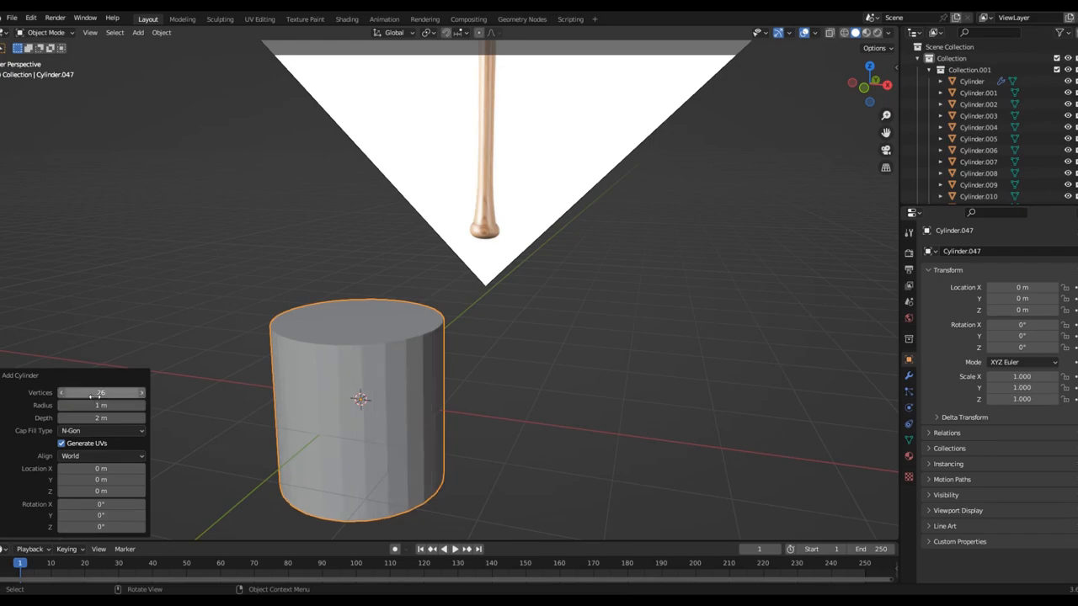
{"action": "left_click", "coordinate": [95, 393]}
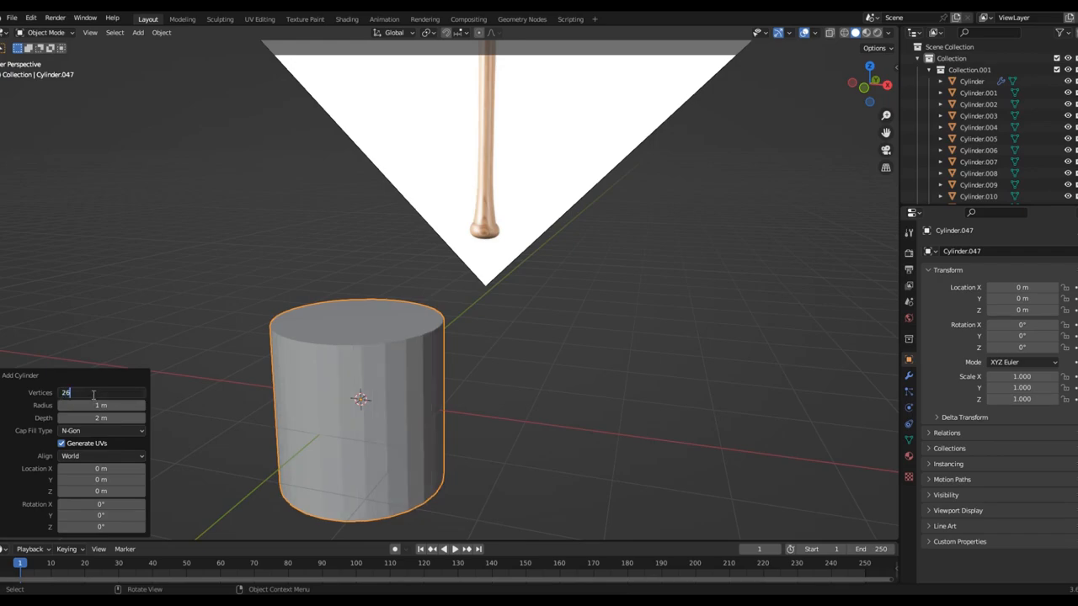
{"action": "type", "text": "24"}
{"action": "key", "text": "Return"}
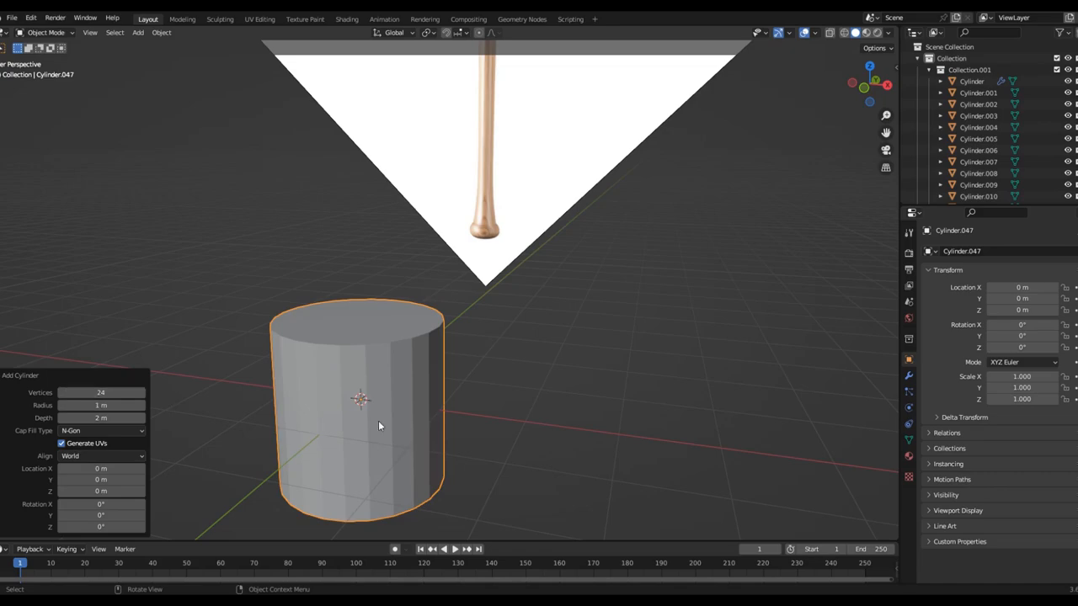
Step: Reselect the cylinder and check it from front and right views
{"action": "left_click", "coordinate": [511, 385]}
{"action": "left_click", "coordinate": [397, 401]}
{"action": "scroll", "coordinate": [453, 395], "scroll_direction": "down", "scroll_amount": 4}
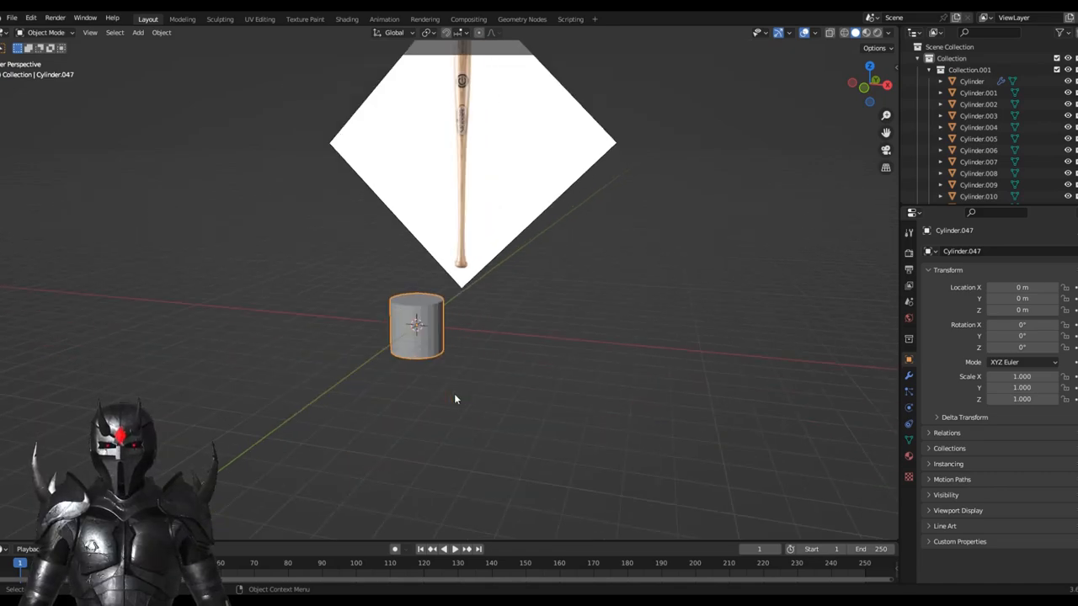
{"action": "key", "text": "KP_1"}
{"action": "key", "text": "KP_Decimal"}
{"action": "scroll", "coordinate": [457, 397], "scroll_direction": "down", "scroll_amount": 5}
{"action": "scroll", "coordinate": [496, 244], "scroll_direction": "down", "scroll_amount": 4}
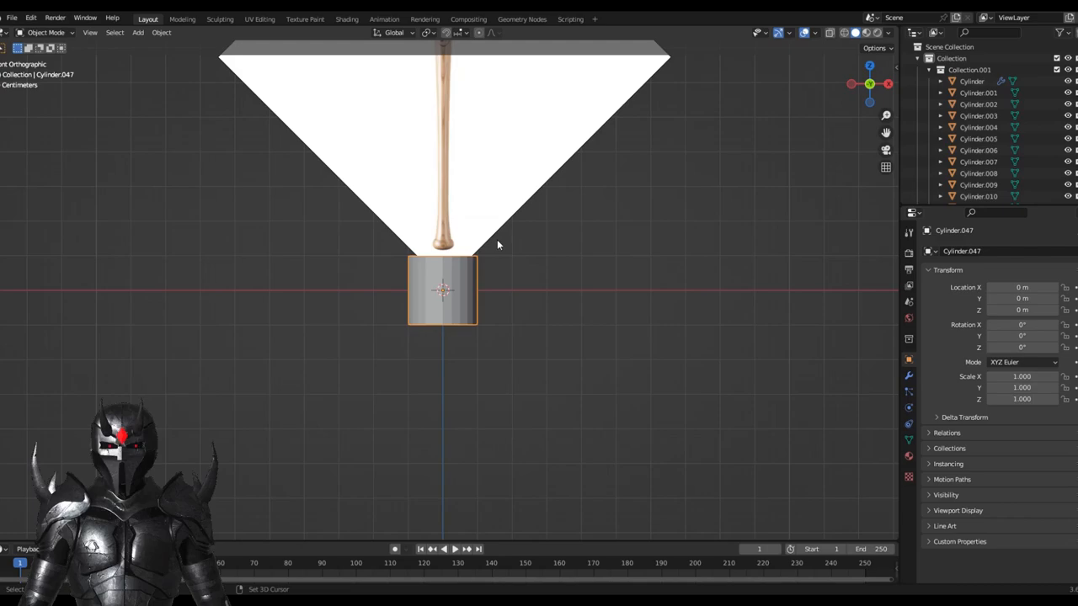
{"action": "middle_click_drag", "start_coordinate": [496, 240], "coordinate": [448, 267]}
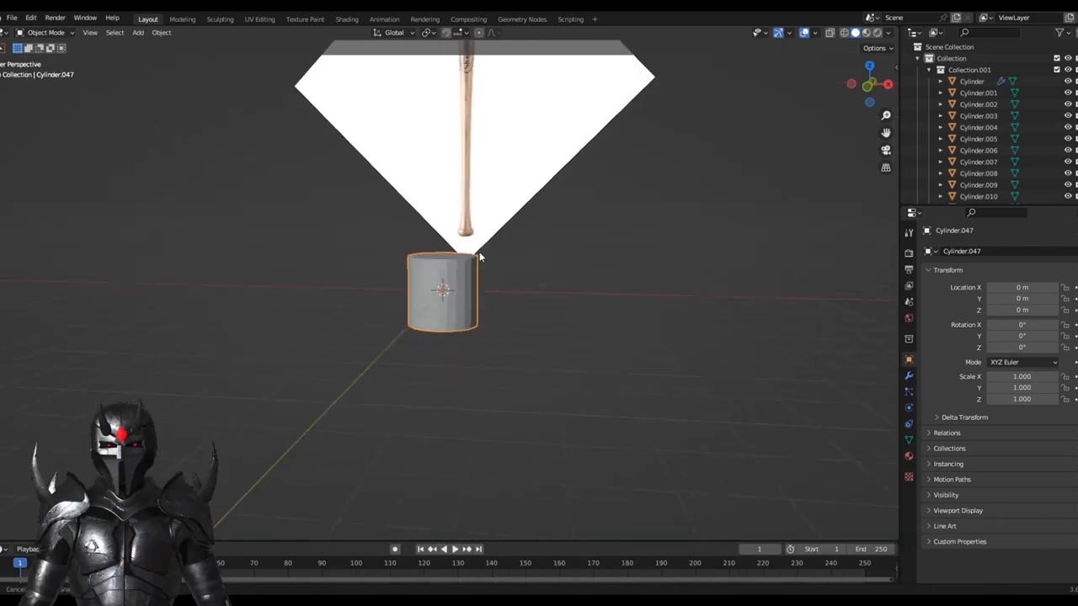
{"action": "key", "text": "KP_1"}
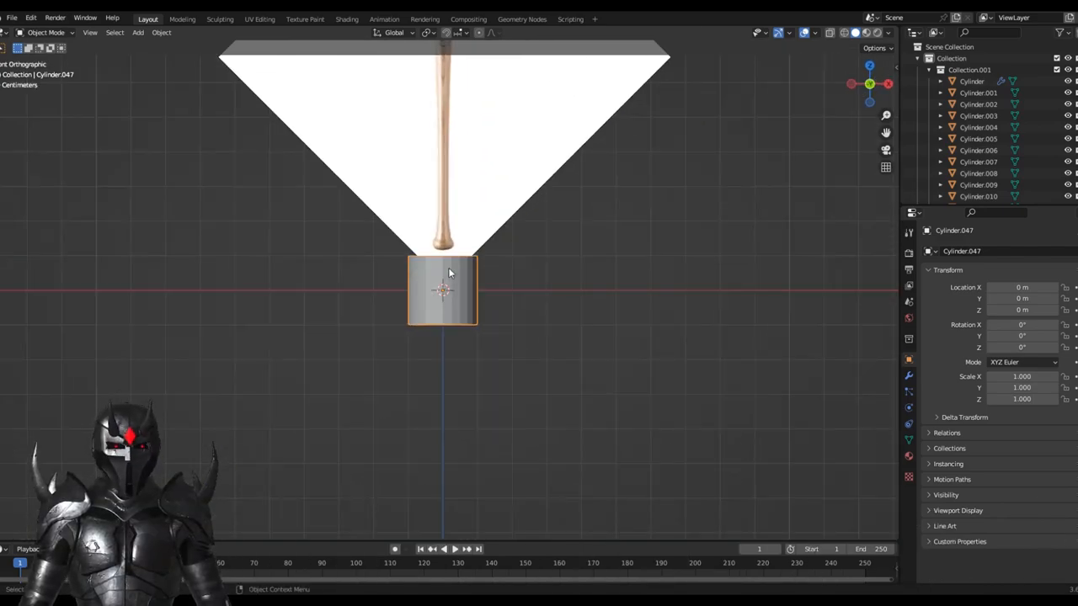
{"action": "key", "text": "KP_3"}
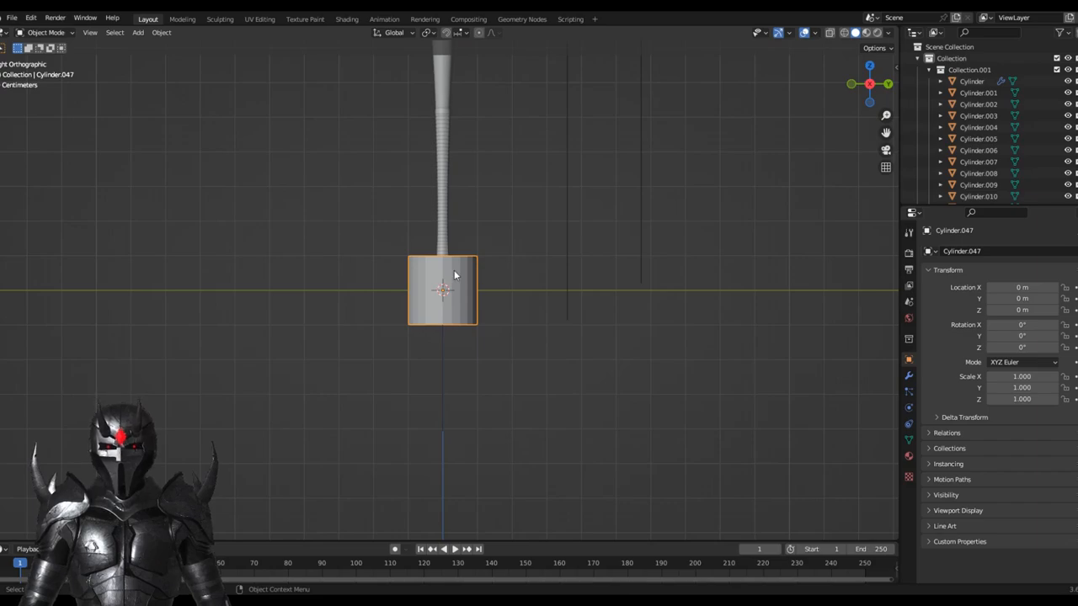
Step: Inspect the cylinder from back, left and perspective views, then return to front
{"action": "key", "text": "ctrl+KP_1"}
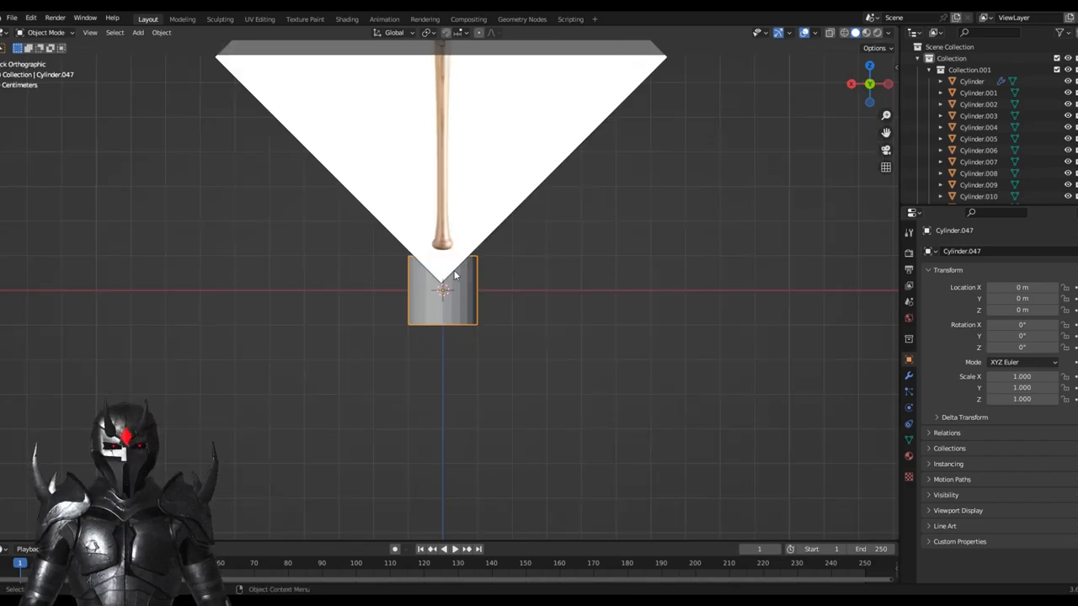
{"action": "key", "text": "ctrl+KP_3"}
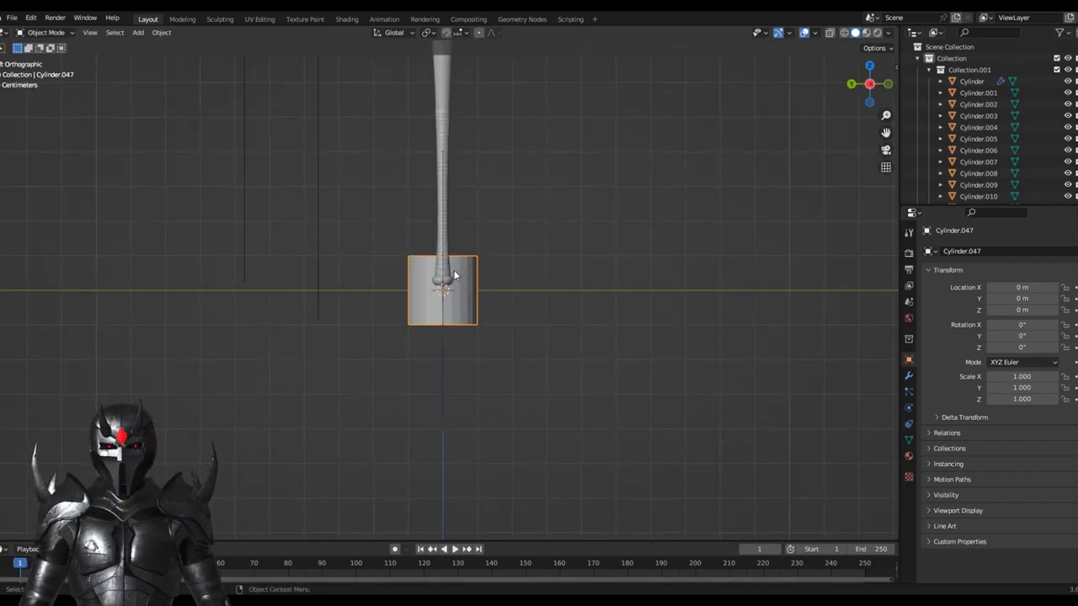
{"action": "mouse_move", "coordinate": [596, 294]}
{"action": "middle_mouse_down"}
{"action": "mouse_move", "coordinate": [643, 287]}
{"action": "mouse_move", "coordinate": [565, 311]}
{"action": "mouse_move", "coordinate": [553, 328]}
{"action": "mouse_move", "coordinate": [413, 396]}
{"action": "mouse_move", "coordinate": [464, 356]}
{"action": "middle_mouse_up"}
{"action": "key", "text": "KP_1"}
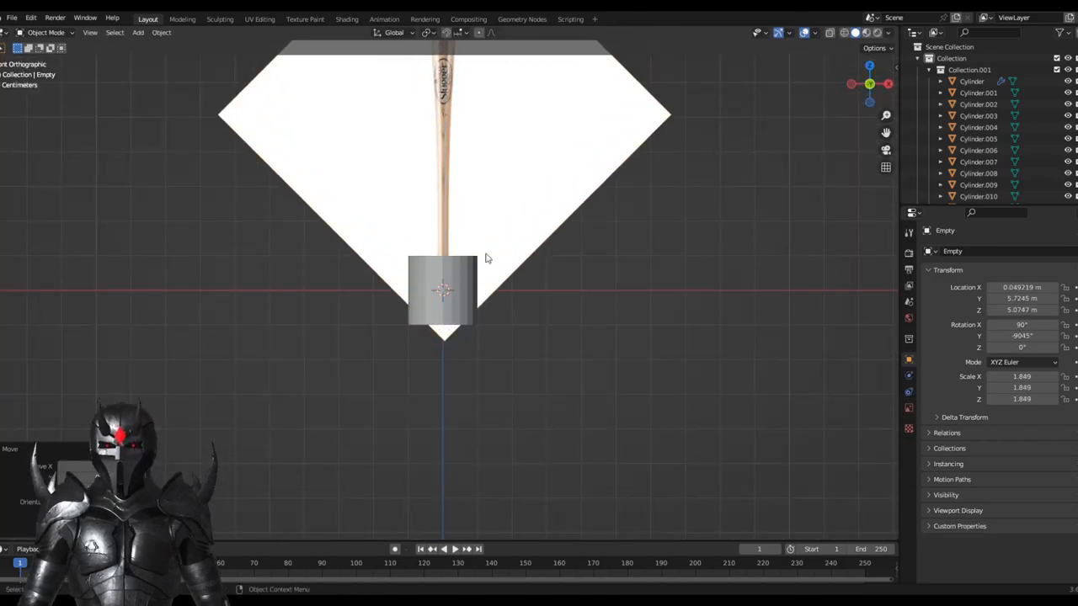
Step: Move the cylinder up along Z to 7.8879 m over the bat's upper part and frame it
{"action": "key", "text": "g"}
{"action": "key", "text": "z"}
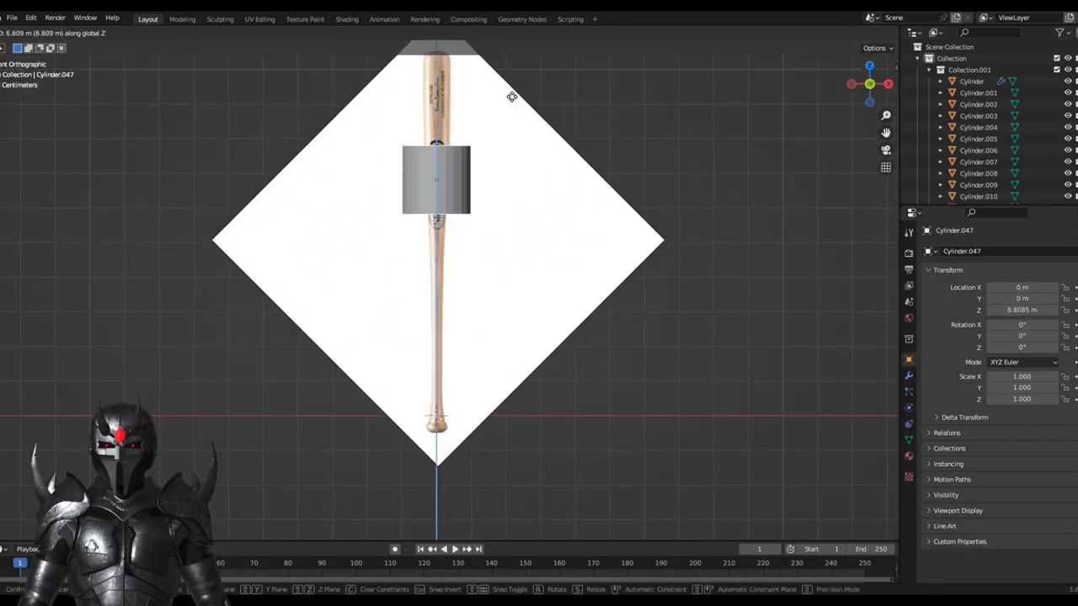
{"action": "left_click", "coordinate": [496, 303]}
{"action": "key", "text": "KP_Decimal"}
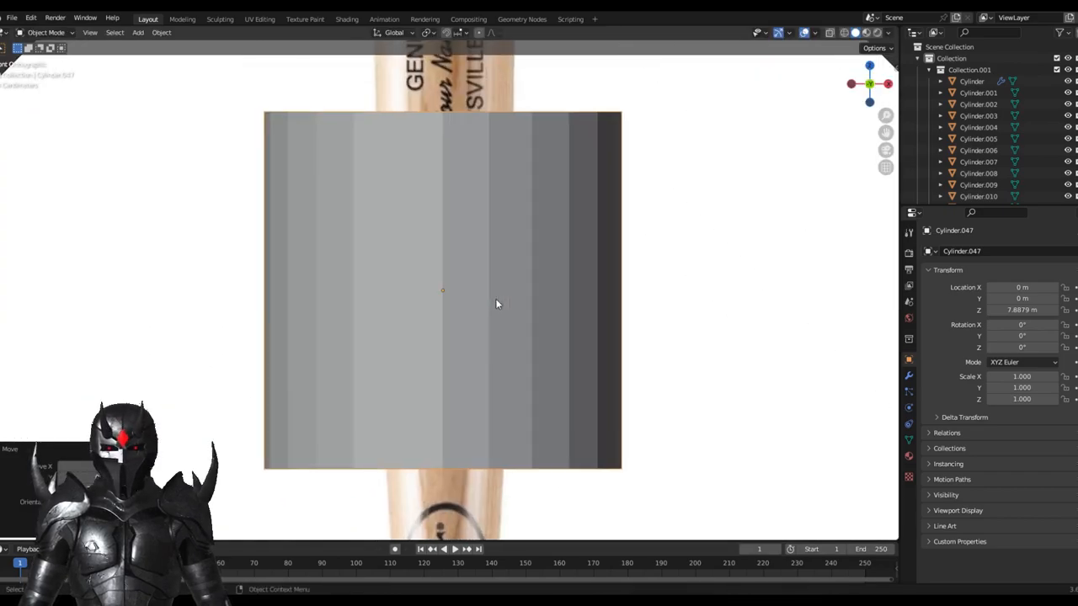
{"action": "scroll", "coordinate": [776, 388], "scroll_direction": "down", "scroll_amount": 5}
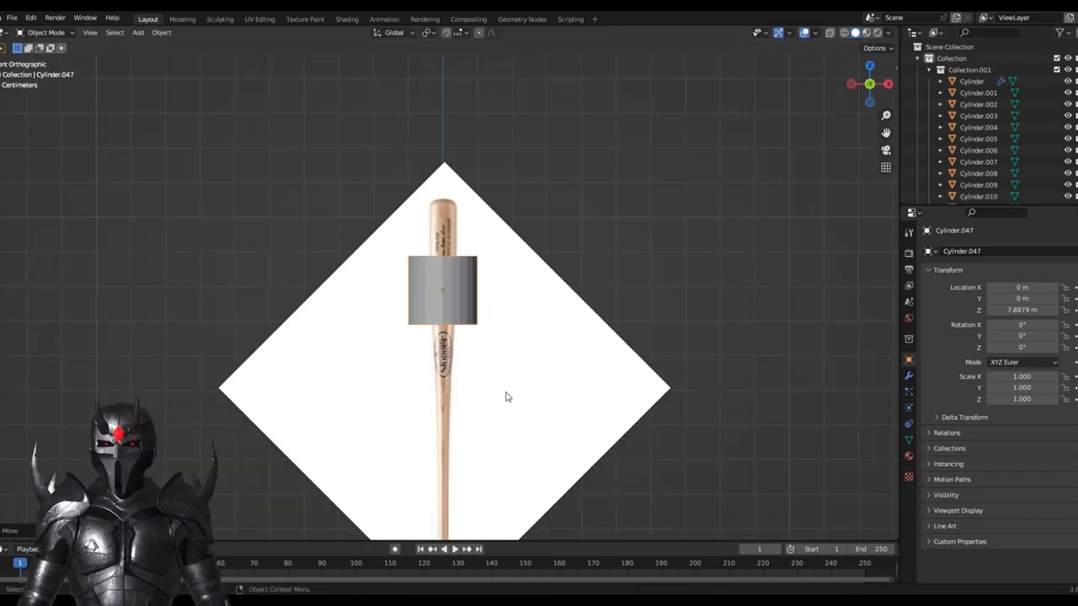
{"action": "scroll", "coordinate": [519, 314], "scroll_direction": "up", "scroll_amount": 4}
{"action": "scroll", "coordinate": [539, 303], "scroll_direction": "up", "scroll_amount": 2}
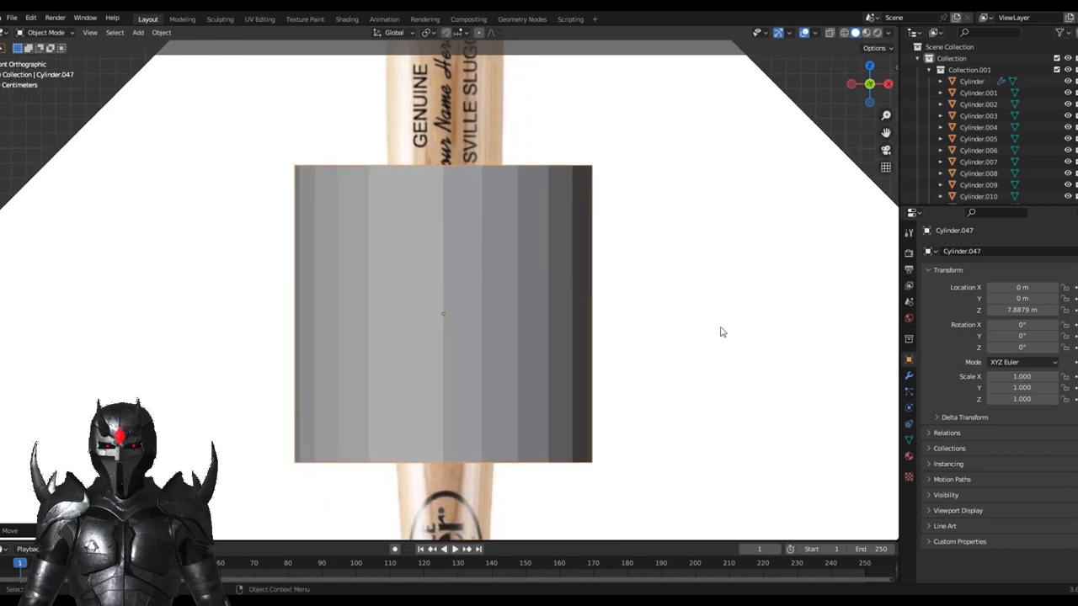
Step: Try scaling the cylinder on single axes, cancel, and return to front view
{"action": "key", "text": "s"}
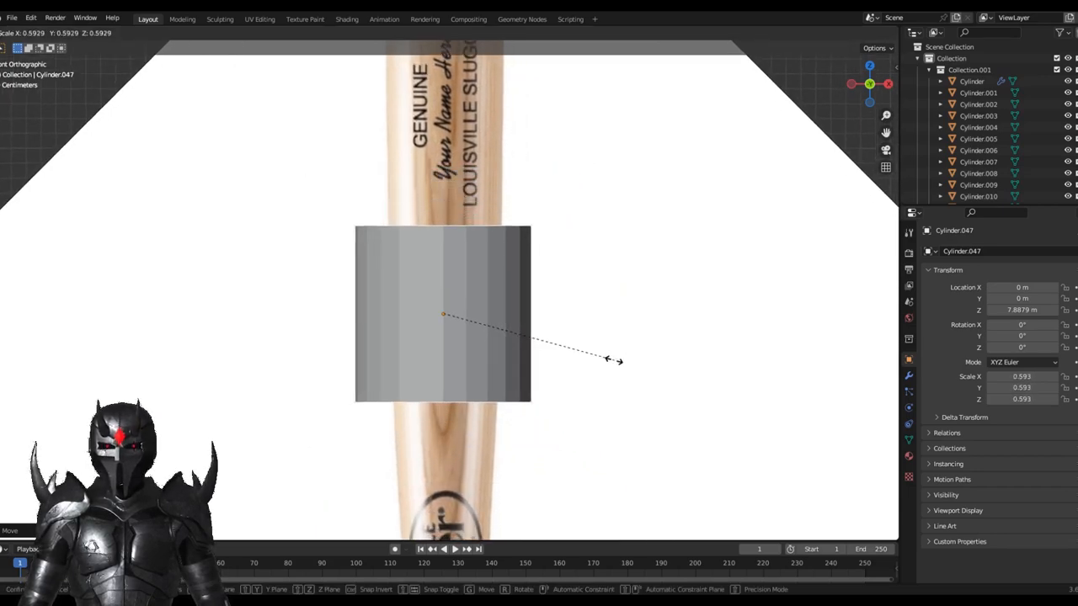
{"action": "middle_click_drag", "start_coordinate": [629, 358], "coordinate": [639, 316]}
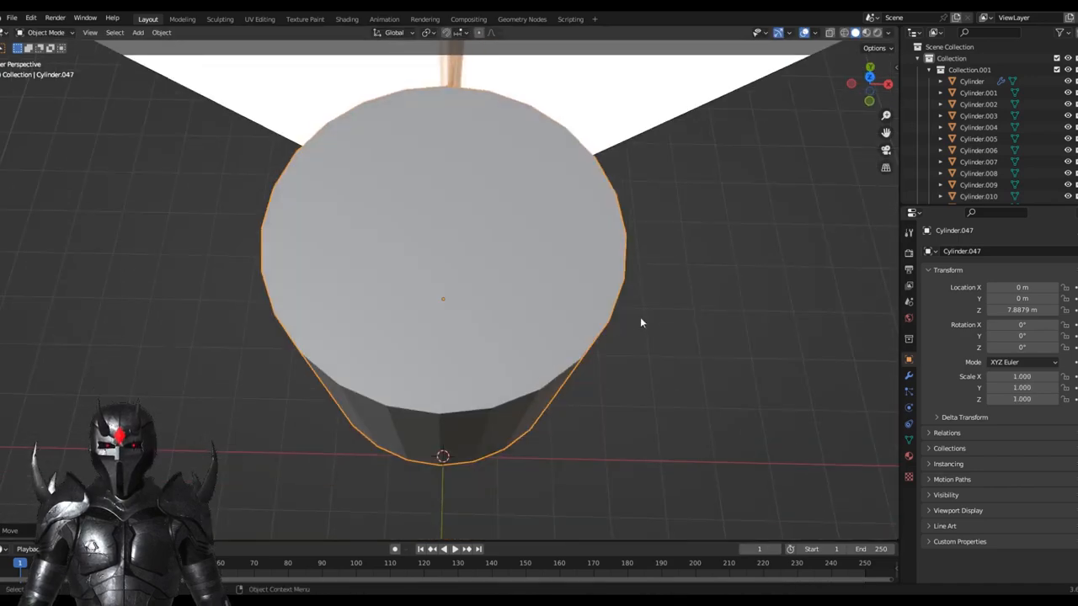
{"action": "scroll", "coordinate": [721, 287], "scroll_direction": "down", "scroll_amount": 3}
{"action": "key", "text": "x"}
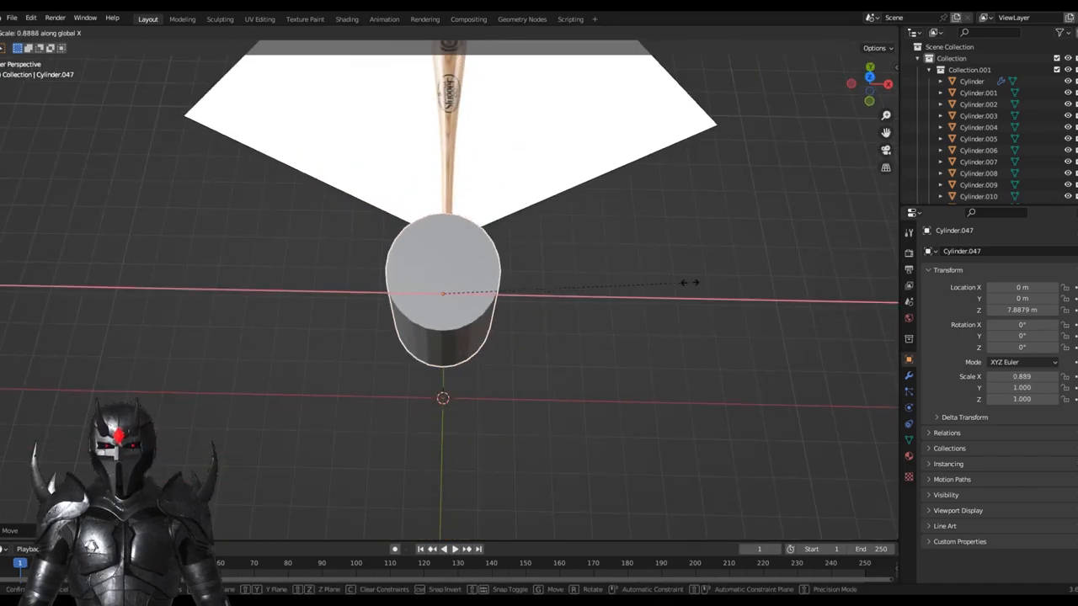
{"action": "key", "text": "y"}
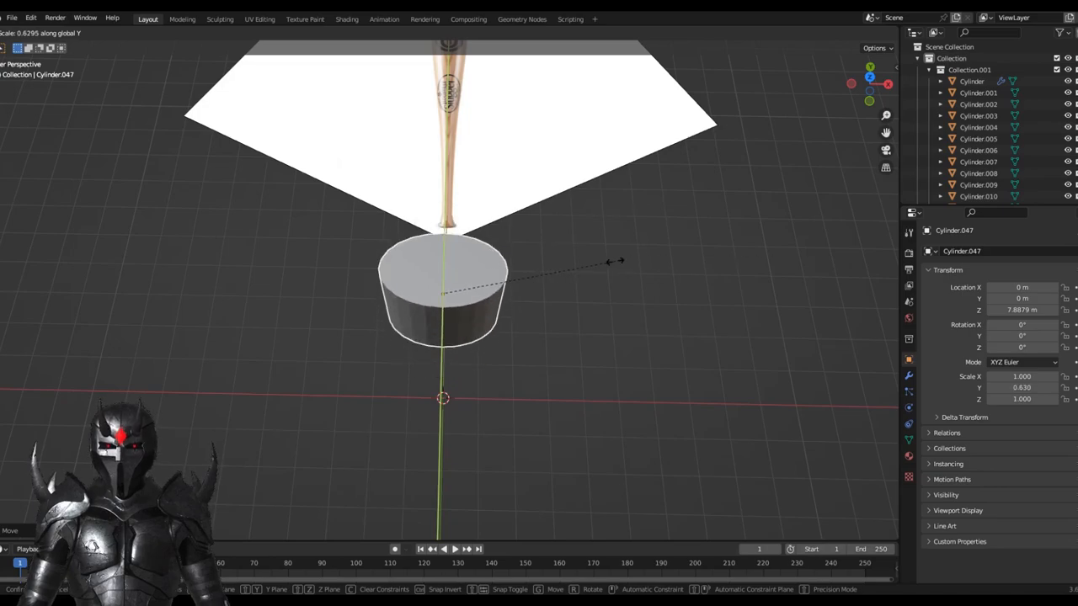
{"action": "key", "text": "z"}
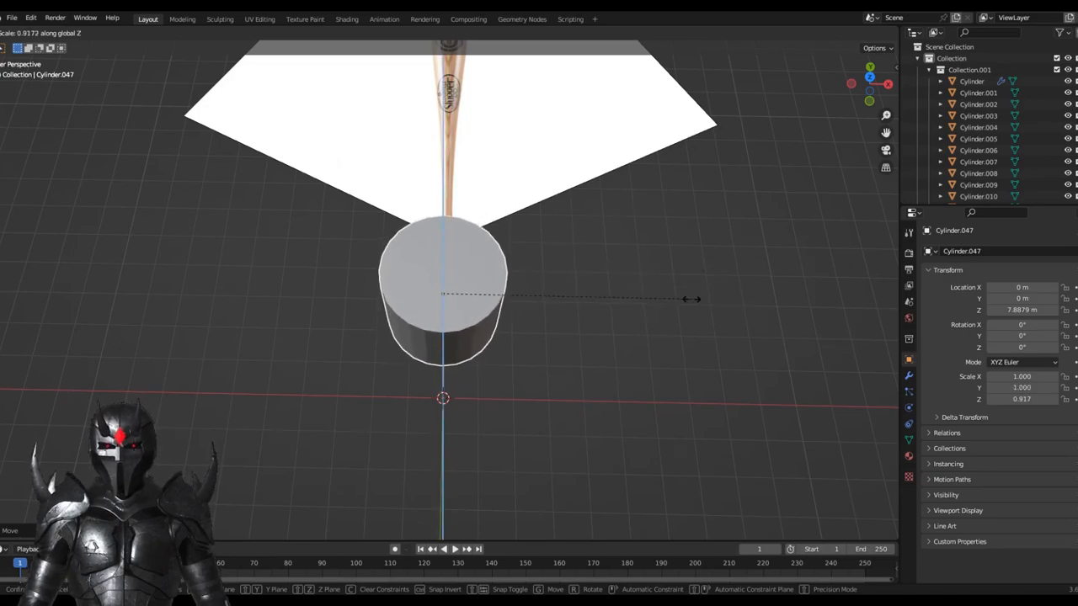
{"action": "middle_click_drag", "start_coordinate": [690, 298], "coordinate": [682, 266]}
{"action": "right_click", "coordinate": [634, 294]}
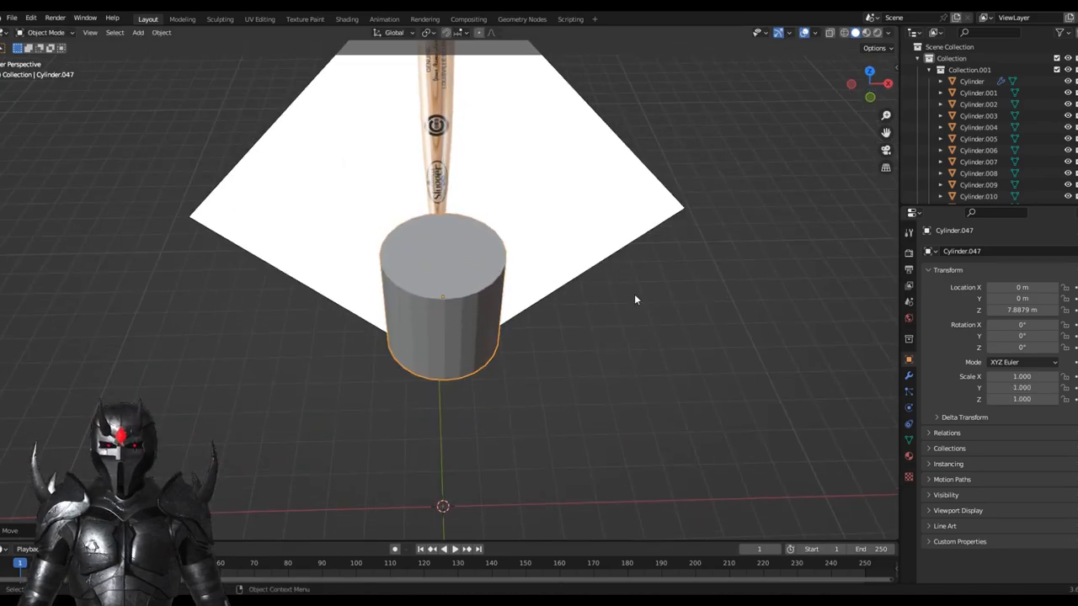
{"action": "scroll", "coordinate": [634, 294], "scroll_direction": "up", "scroll_amount": 5}
{"action": "scroll", "coordinate": [634, 294], "scroll_direction": "down", "scroll_amount": 5}
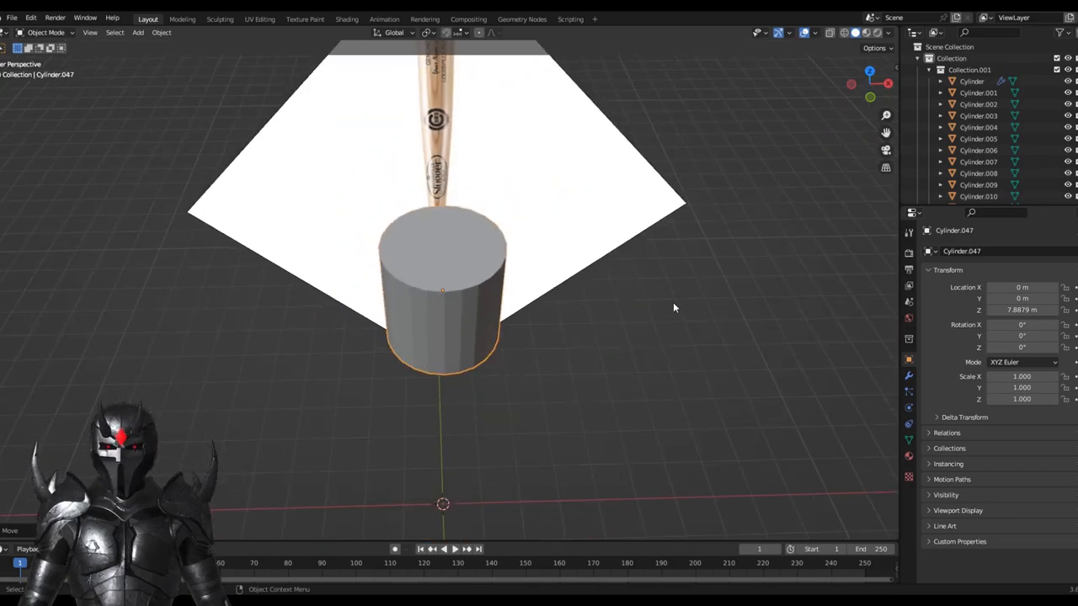
{"action": "key", "text": "s"}
{"action": "right_click", "coordinate": [588, 302]}
{"action": "key", "text": "KP_1"}
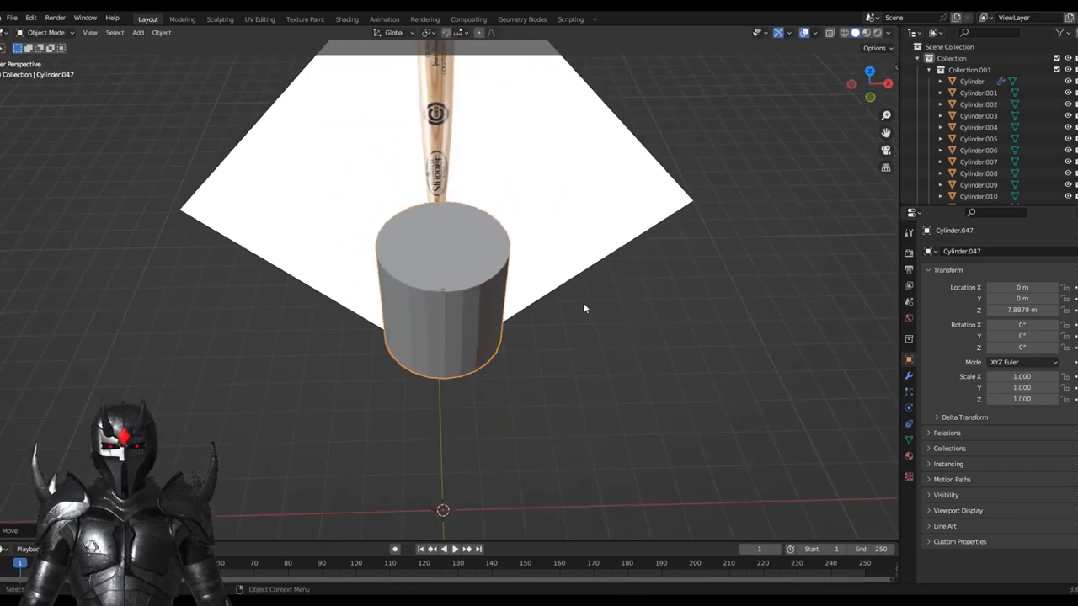
{"action": "scroll", "coordinate": [709, 329], "scroll_direction": "up", "scroll_amount": 3}
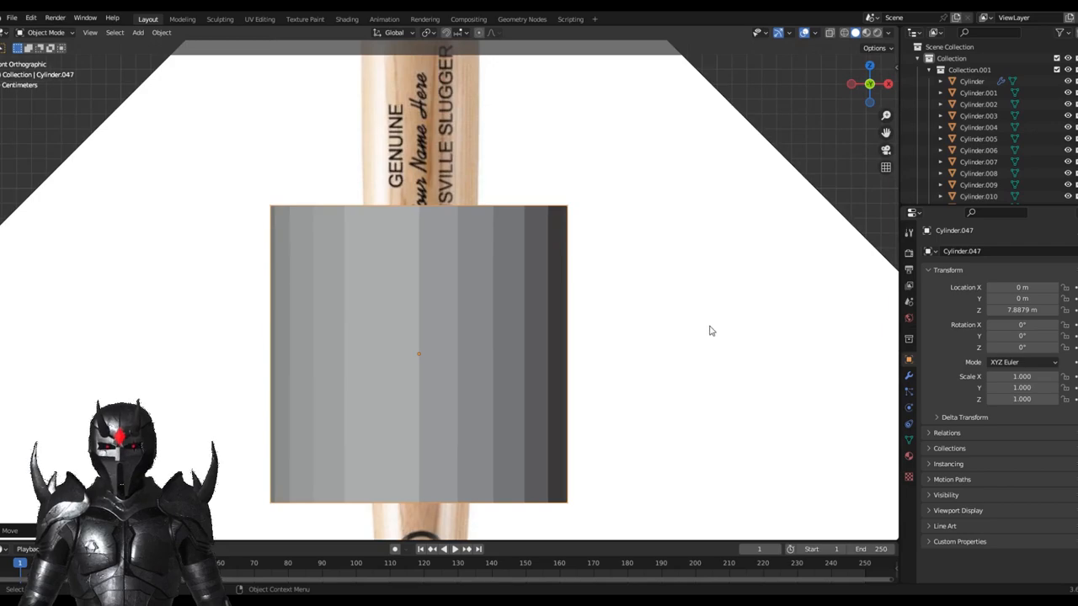
Step: Scale the cylinder to 0.378 for the bat's width, nudge it along X, and enter Edit Mode
{"action": "key", "text": "s"}
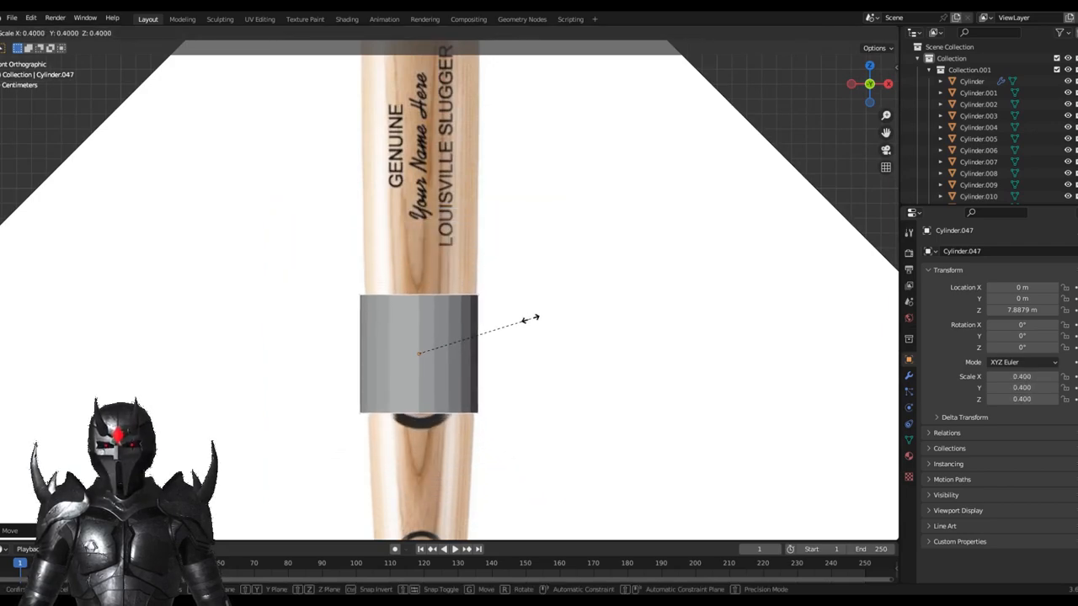
{"action": "left_click", "coordinate": [525, 324]}
{"action": "key", "text": "x"}
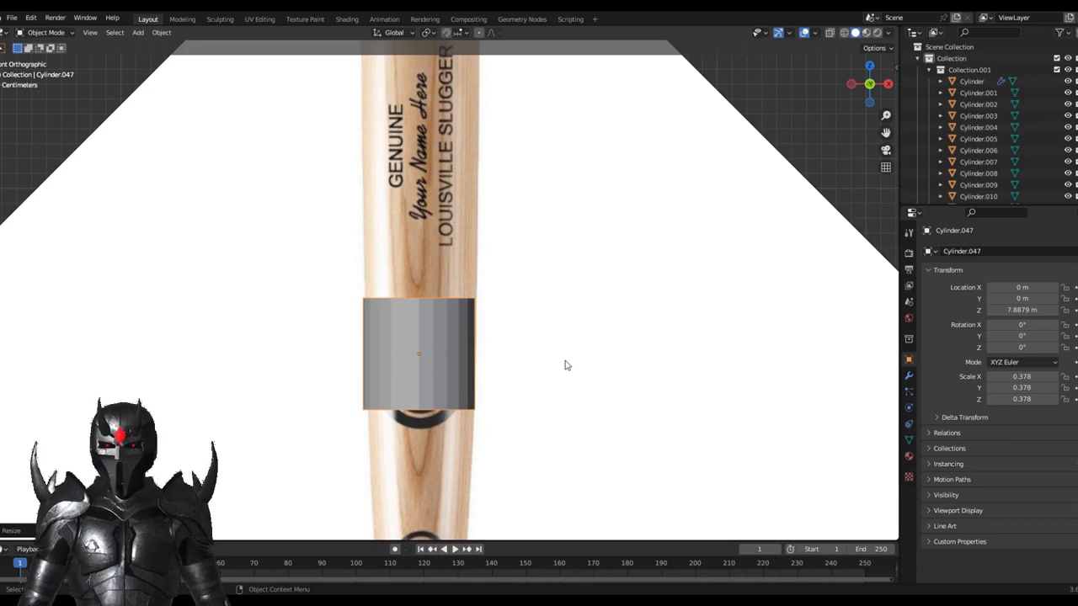
{"action": "key", "text": "g"}
{"action": "key", "text": "x"}
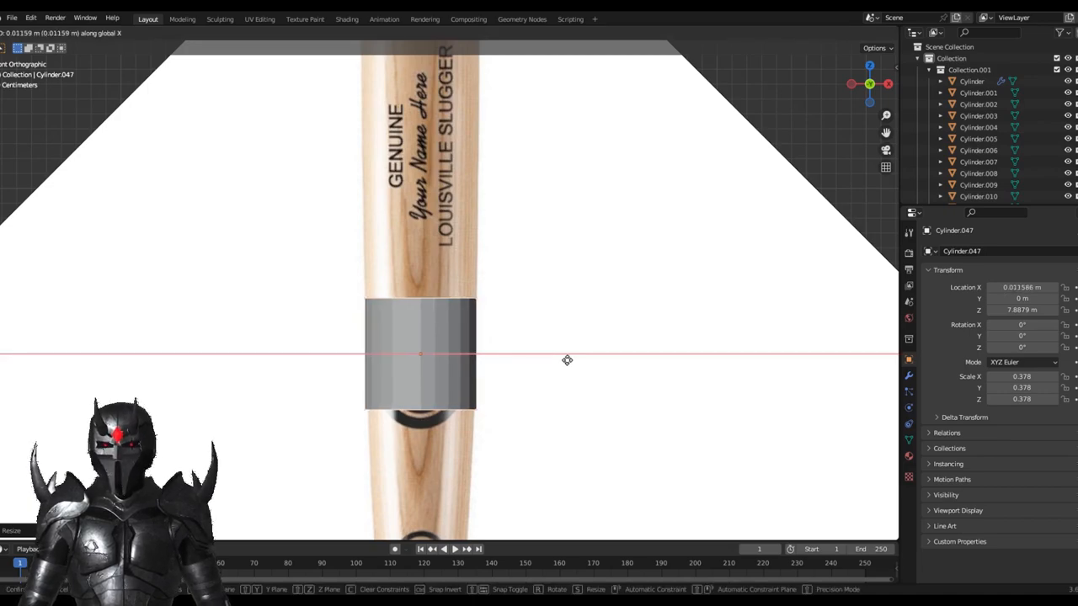
{"action": "left_click", "coordinate": [565, 362]}
{"action": "scroll", "coordinate": [567, 364], "scroll_direction": "up", "scroll_amount": 2}
{"action": "scroll", "coordinate": [579, 351], "scroll_direction": "down", "scroll_amount": 2}
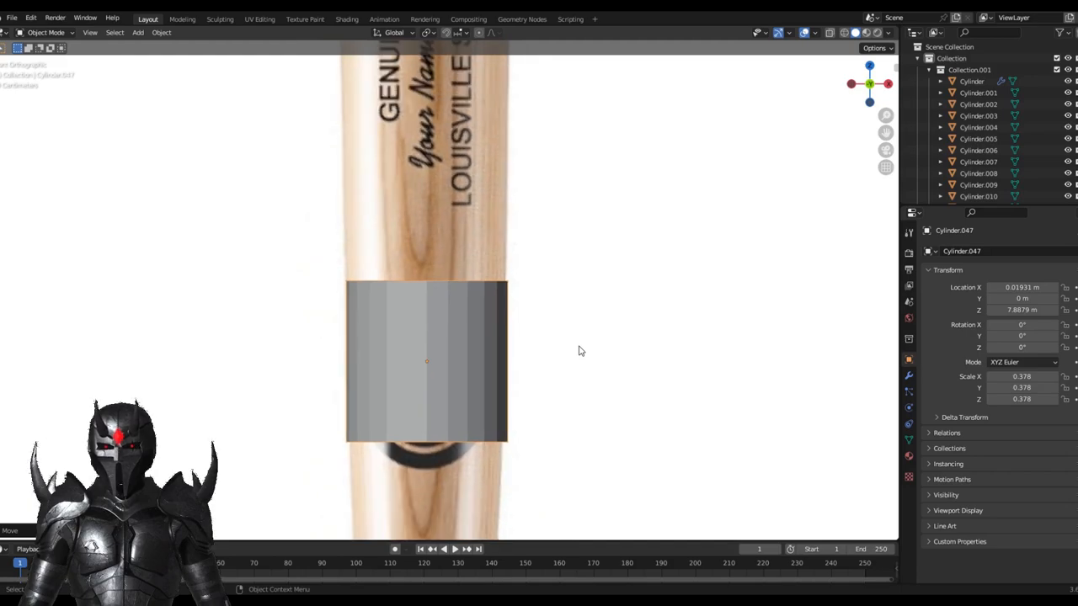
{"action": "key", "text": "Tab"}
{"action": "mouse_move", "coordinate": [577, 346]}
{"action": "middle_mouse_down"}
{"action": "mouse_move", "coordinate": [514, 301]}
{"action": "mouse_move", "coordinate": [515, 324]}
{"action": "middle_mouse_up"}
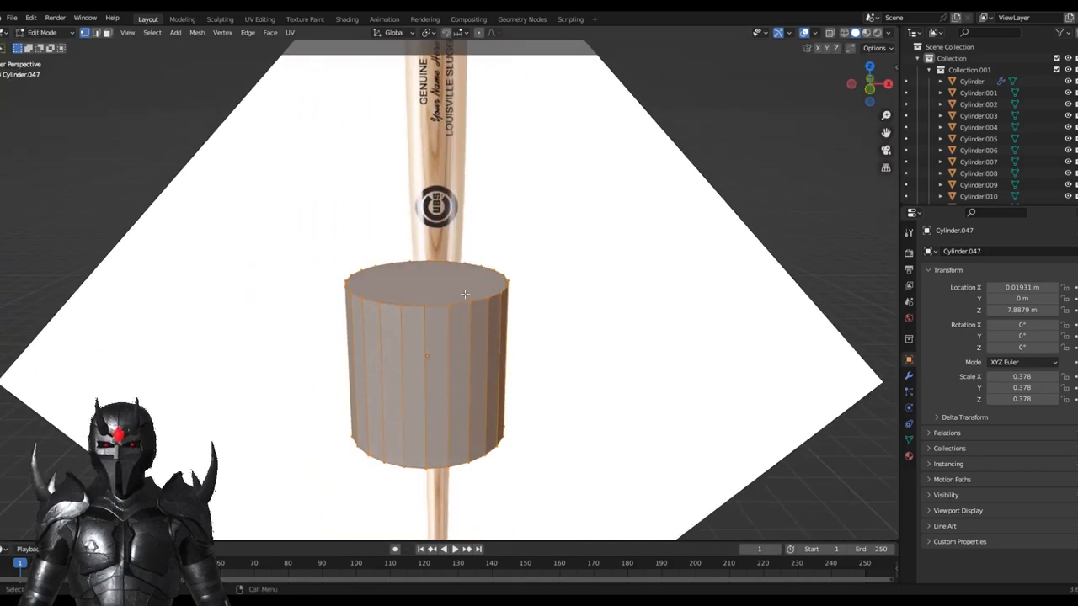
{"action": "key", "text": "3"}
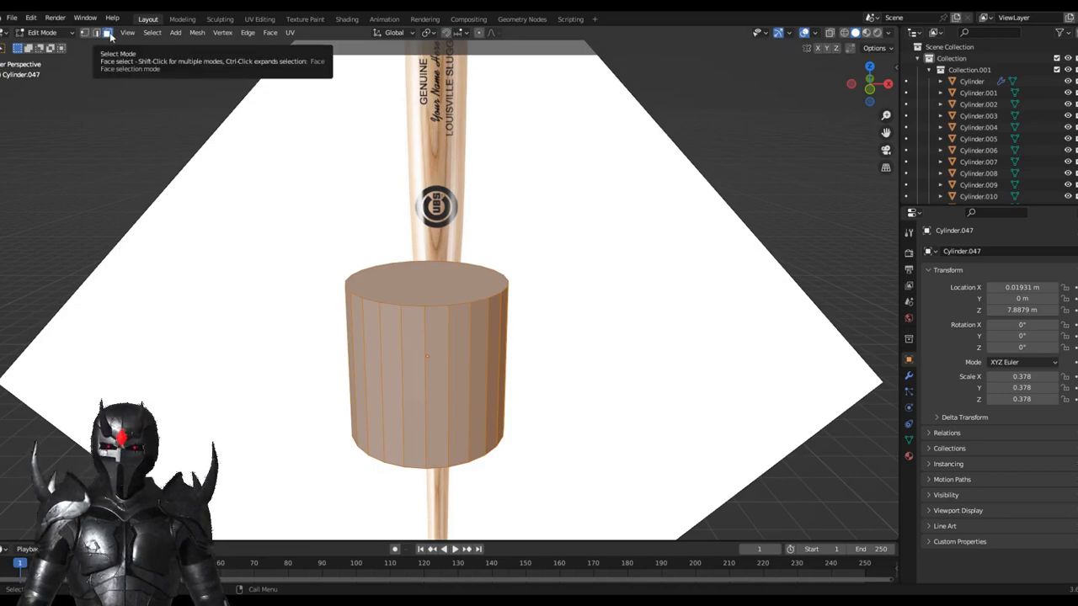
{"action": "key", "text": "Tab"}
{"action": "scroll", "coordinate": [512, 337], "scroll_direction": "down", "scroll_amount": 3}
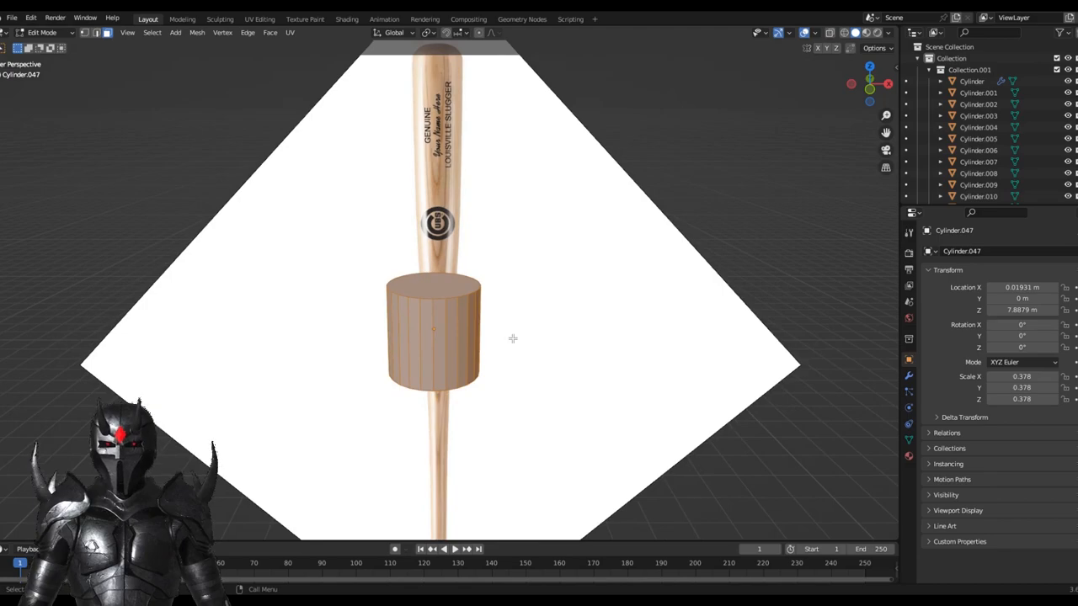
{"action": "middle_click_drag", "start_coordinate": [511, 337], "coordinate": [590, 378]}
{"action": "scroll", "coordinate": [590, 383], "scroll_direction": "up", "scroll_amount": 2}
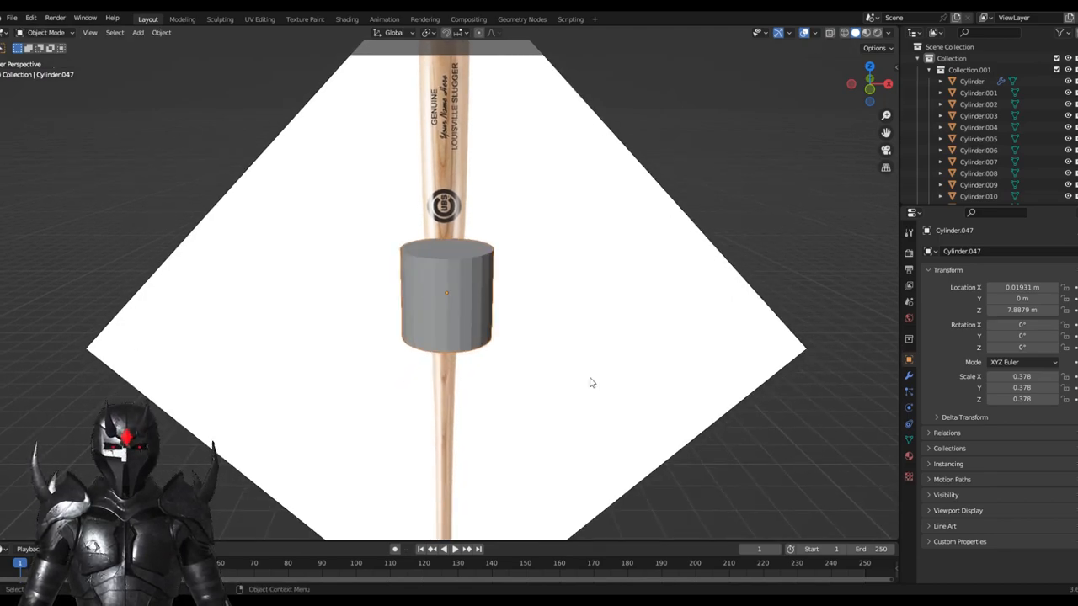
{"action": "key", "text": "KP_1"}
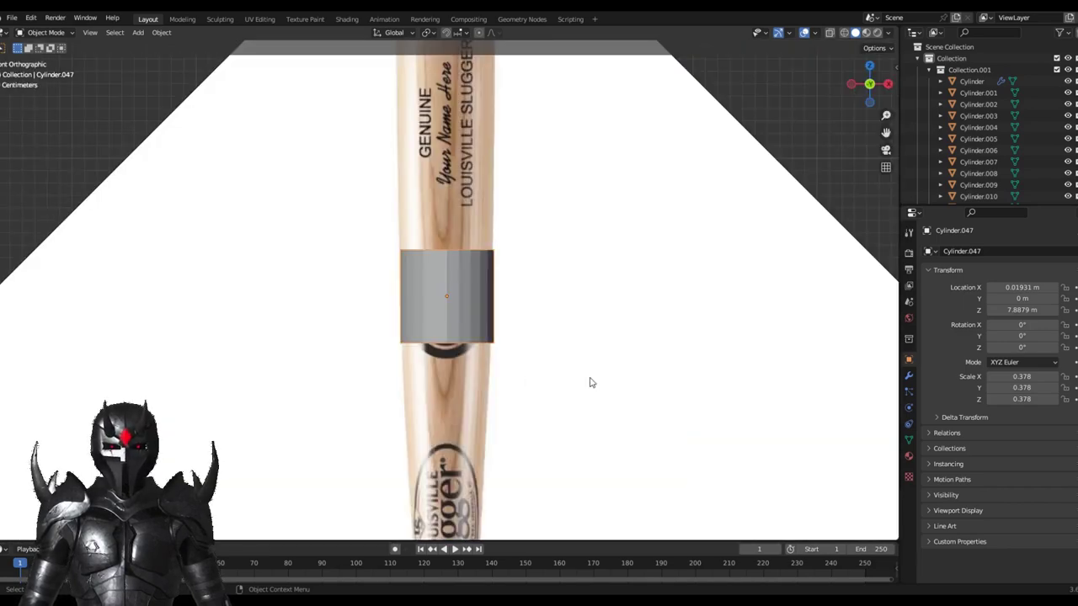
{"action": "middle_click_drag", "start_coordinate": [590, 380], "coordinate": [616, 301]}
{"action": "scroll", "coordinate": [616, 302], "scroll_direction": "up", "scroll_amount": 5}
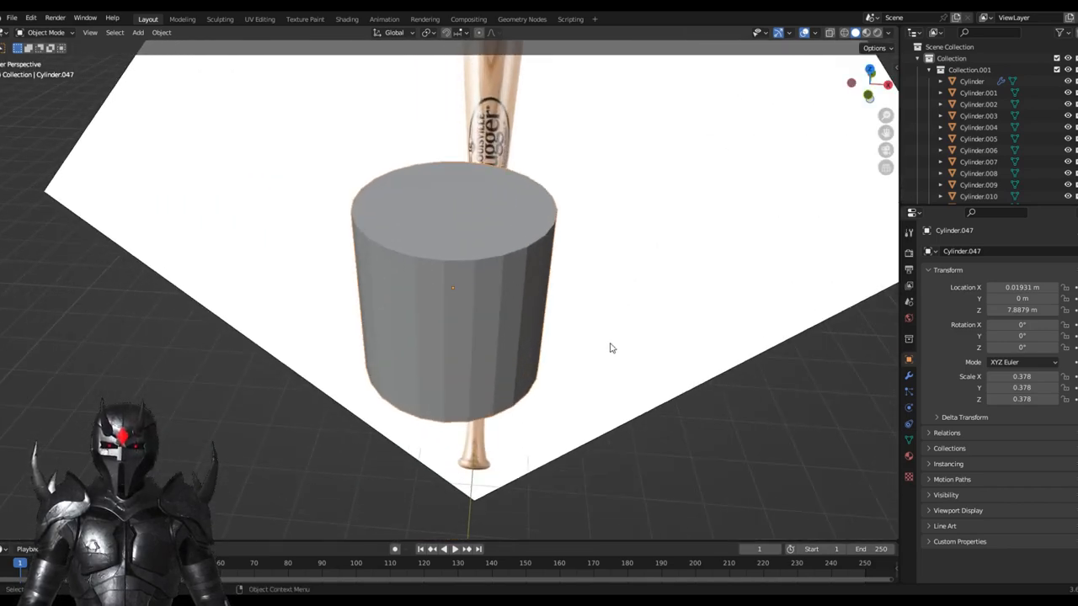
{"action": "middle_click_drag", "start_coordinate": [609, 348], "coordinate": [76, 160]}
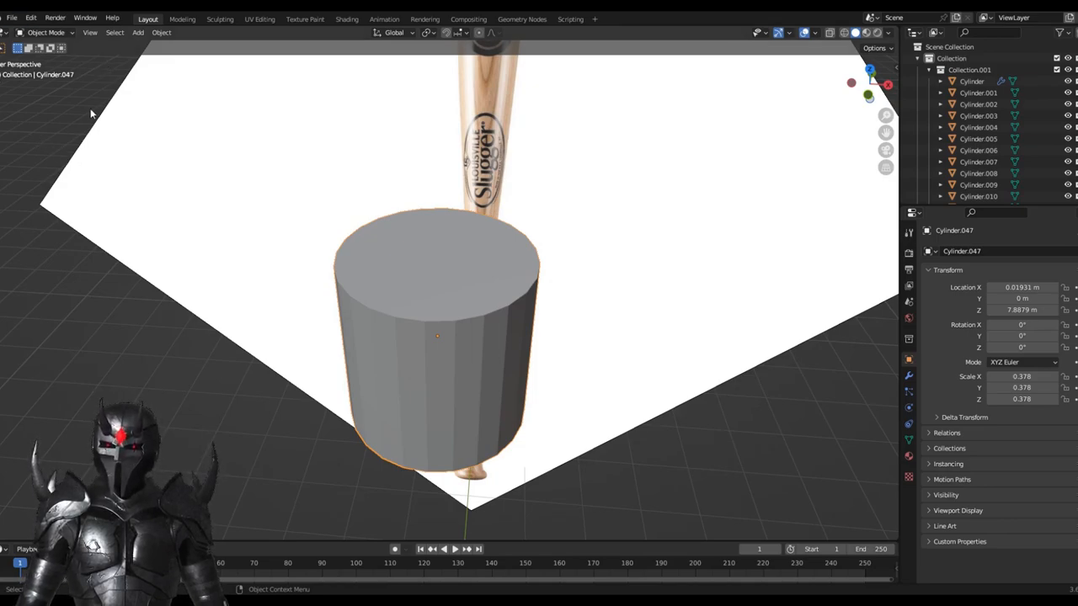
{"action": "key", "text": "Tab"}
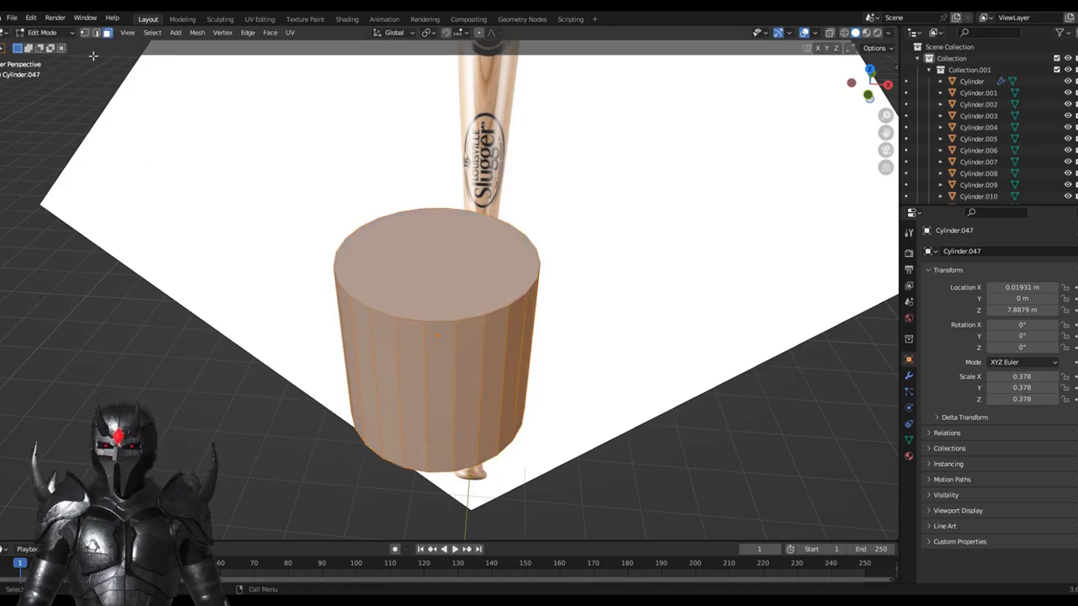
{"action": "key", "text": "1"}
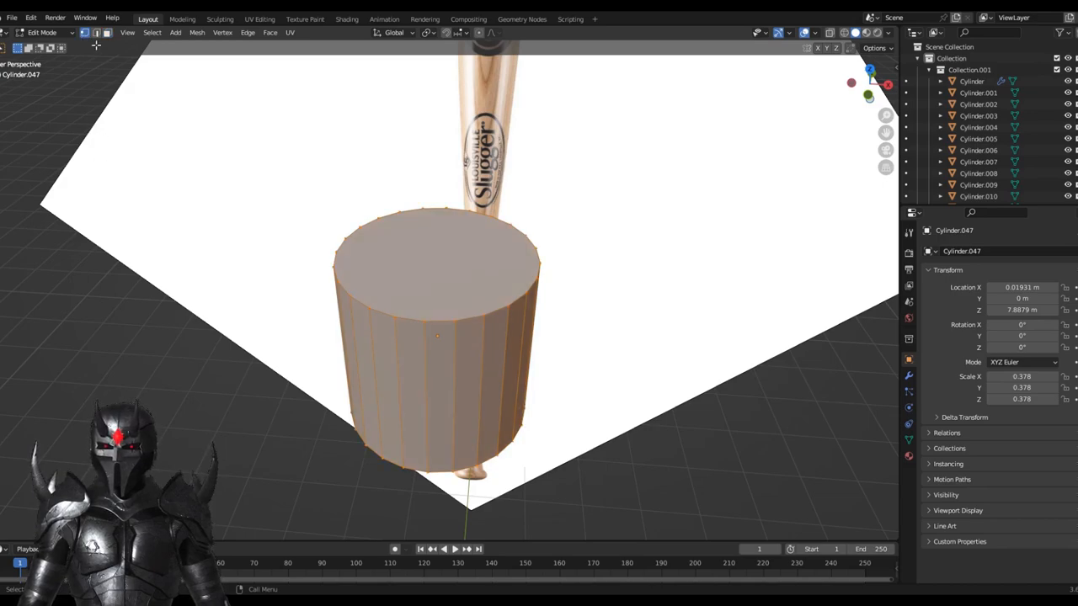
{"action": "key", "text": "2"}
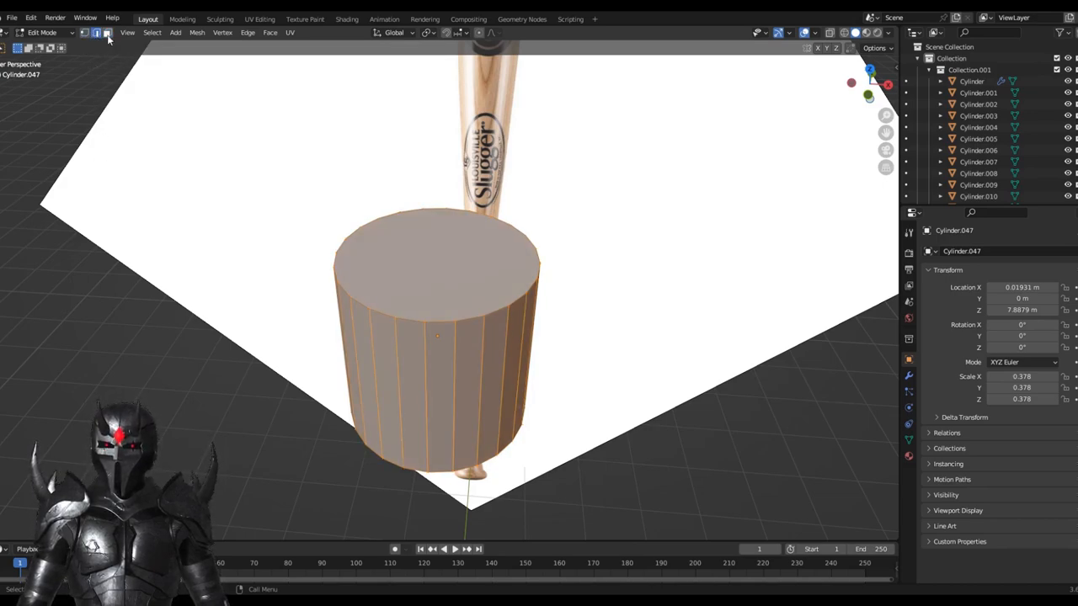
{"action": "key", "text": "3"}
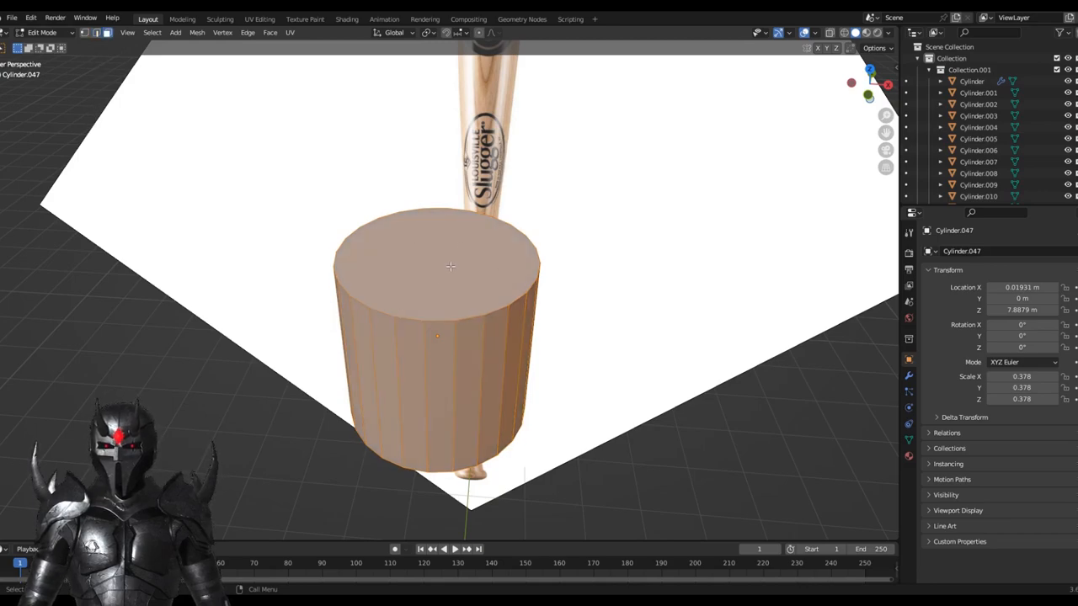
{"action": "left_click", "coordinate": [450, 267]}
{"action": "key", "text": "1"}
{"action": "mouse_move", "coordinate": [451, 267]}
{"action": "middle_mouse_down"}
{"action": "mouse_move", "coordinate": [422, 242]}
{"action": "mouse_move", "coordinate": [446, 244]}
{"action": "middle_mouse_up"}
{"action": "left_click_drag", "start_coordinate": [265, 169], "coordinate": [558, 331]}
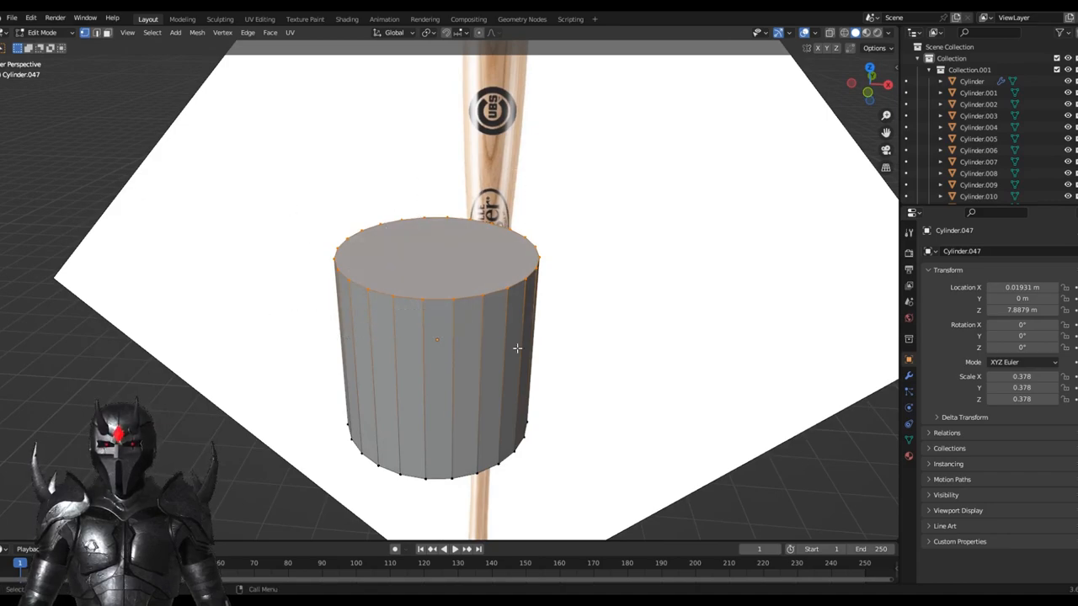
{"action": "middle_click_drag", "start_coordinate": [126, 258], "coordinate": [222, 193]}
{"action": "left_click", "coordinate": [222, 193]}
{"action": "left_click_drag", "start_coordinate": [214, 108], "coordinate": [625, 328]}
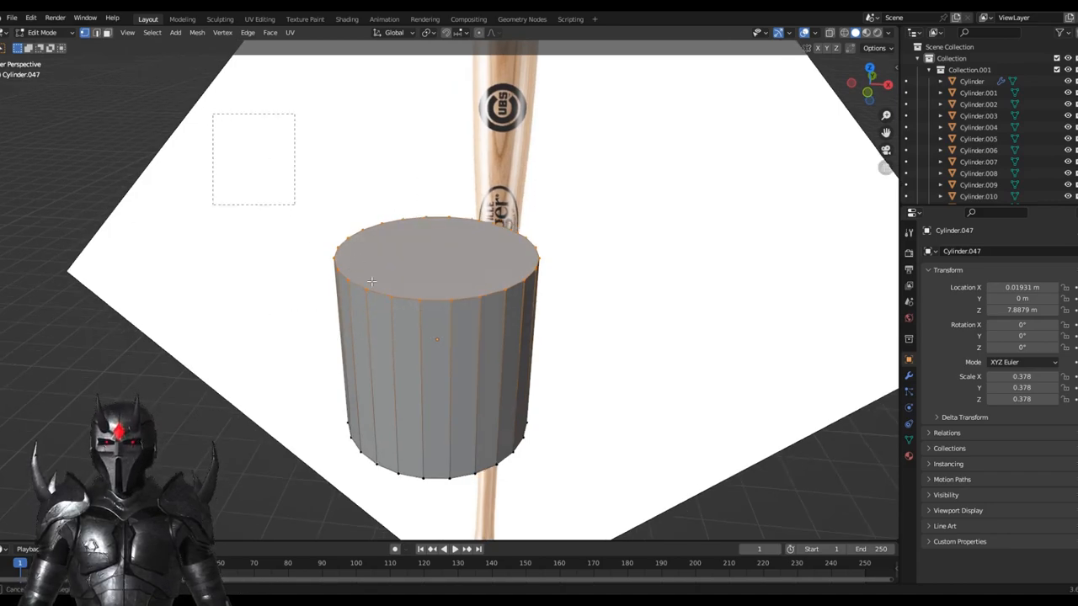
{"action": "middle_click_drag", "start_coordinate": [625, 328], "coordinate": [472, 376]}
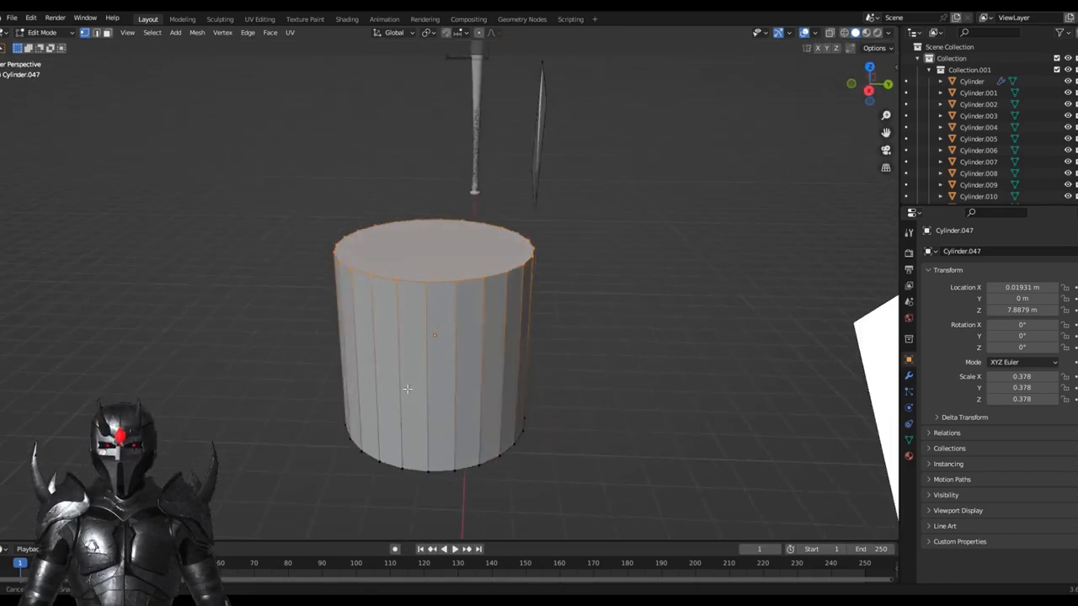
{"action": "key", "text": "KP_Decimal"}
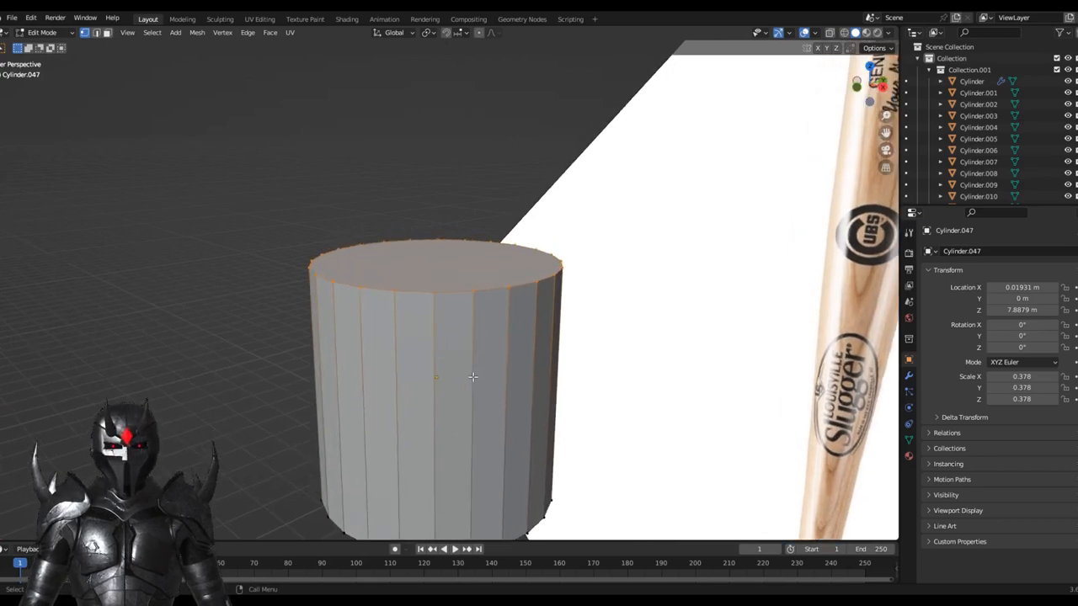
Step: Move the cylinder geometry up along Z so its top sits at the dome's base
{"action": "key", "text": "KP_1"}
{"action": "scroll", "coordinate": [465, 369], "scroll_direction": "down", "scroll_amount": 2}
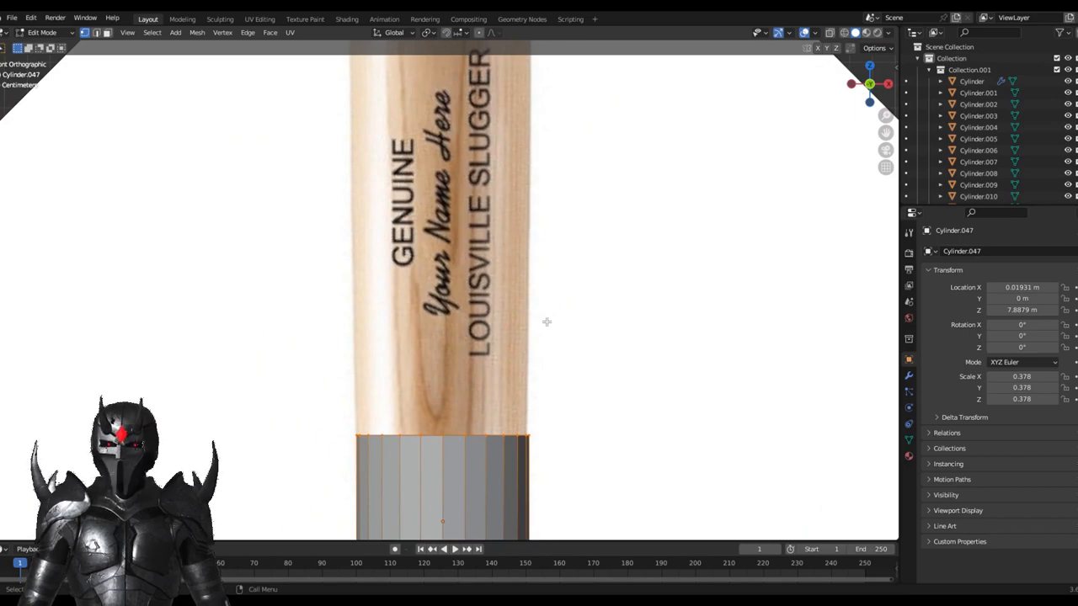
{"action": "key", "text": "g"}
{"action": "key", "text": "z"}
{"action": "left_click", "coordinate": [539, 161]}
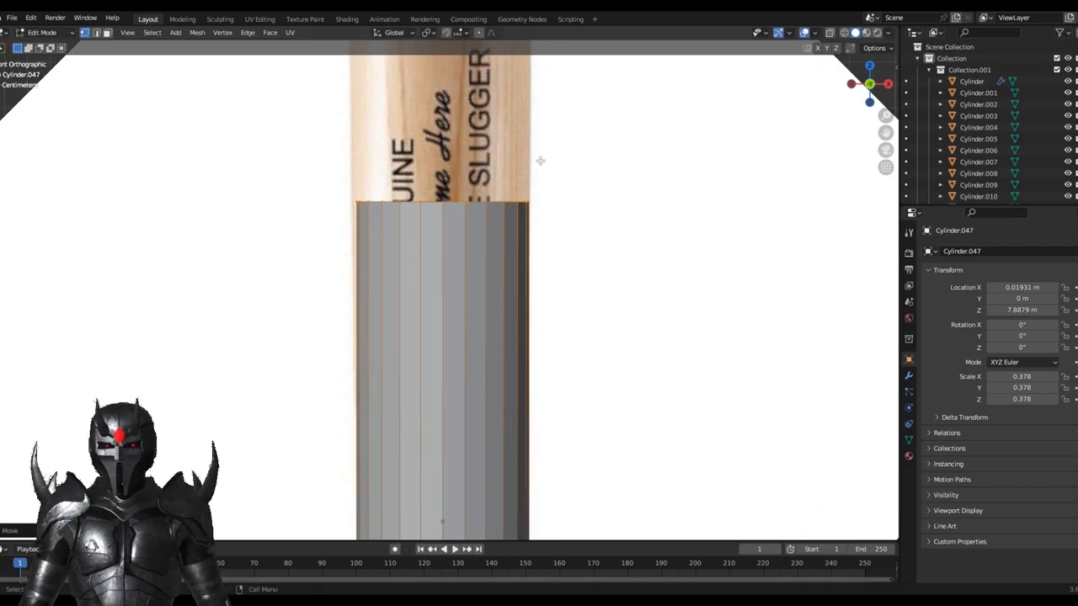
{"action": "middle_click_drag", "start_coordinate": [539, 160], "coordinate": [548, 402], "text": "shift"}
{"action": "key", "text": "g"}
{"action": "key", "text": "z"}
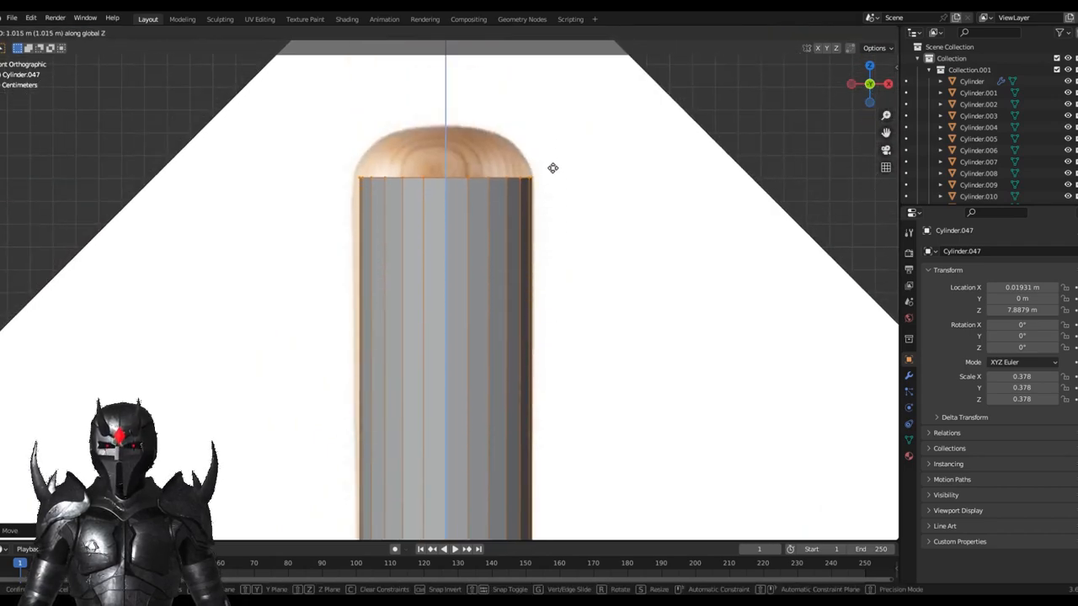
{"action": "left_click", "coordinate": [551, 163]}
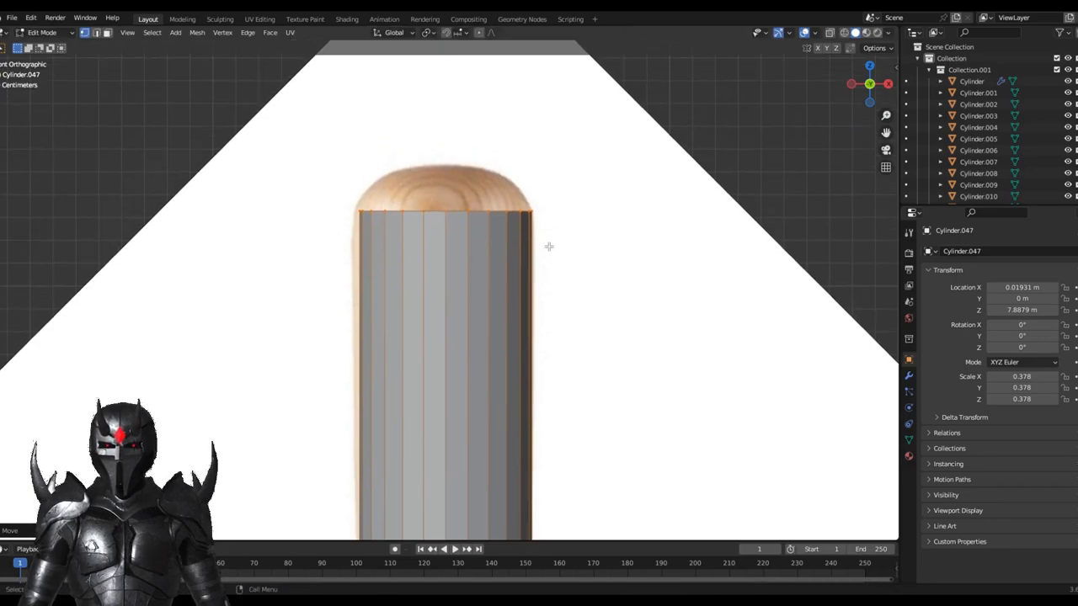
{"action": "scroll", "coordinate": [546, 236], "scroll_direction": "up", "scroll_amount": 3}
{"action": "scroll", "coordinate": [544, 247], "scroll_direction": "down", "scroll_amount": 2}
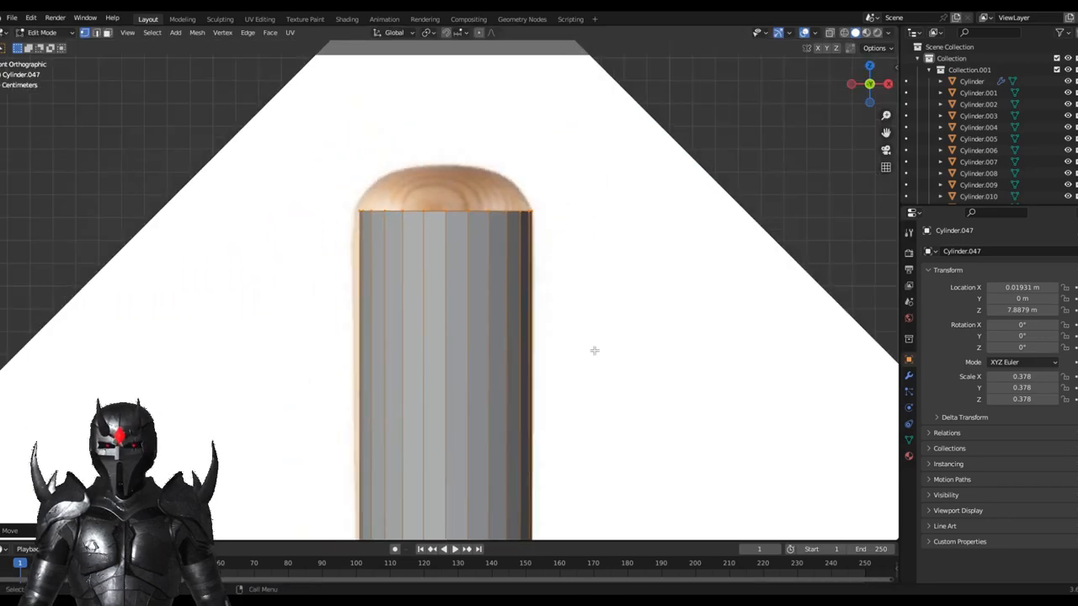
{"action": "scroll", "coordinate": [599, 320], "scroll_direction": "up", "scroll_amount": 2}
Step: In Object Mode, shift the cylinder along X to centre it on the bat
{"action": "key", "text": "Tab"}
{"action": "key", "text": "g"}
{"action": "key", "text": "x"}
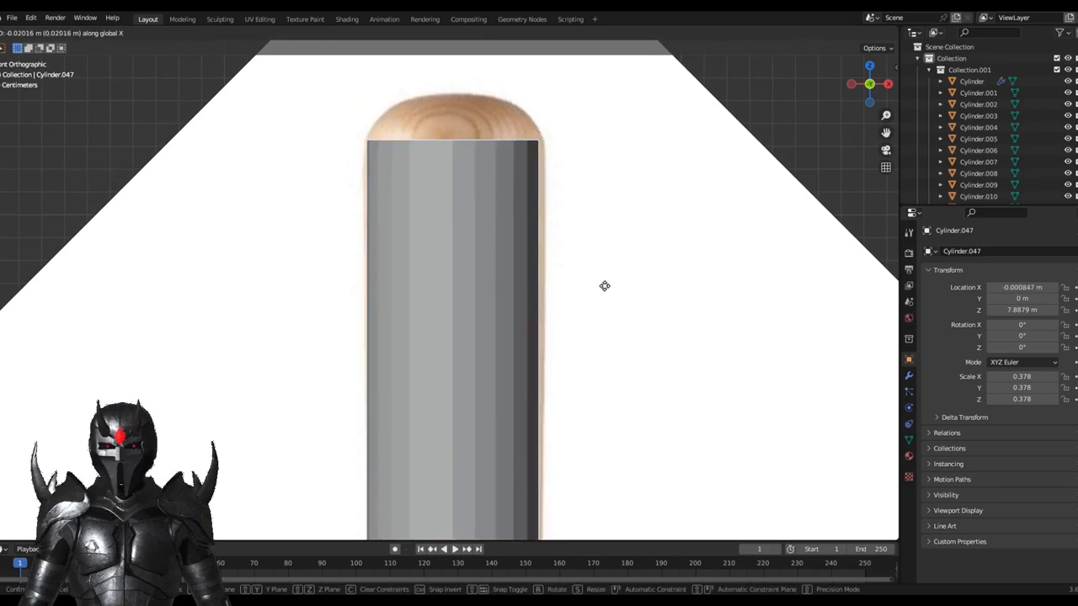
{"action": "left_click", "coordinate": [606, 287]}
{"action": "scroll", "coordinate": [638, 298], "scroll_direction": "up", "scroll_amount": 2}
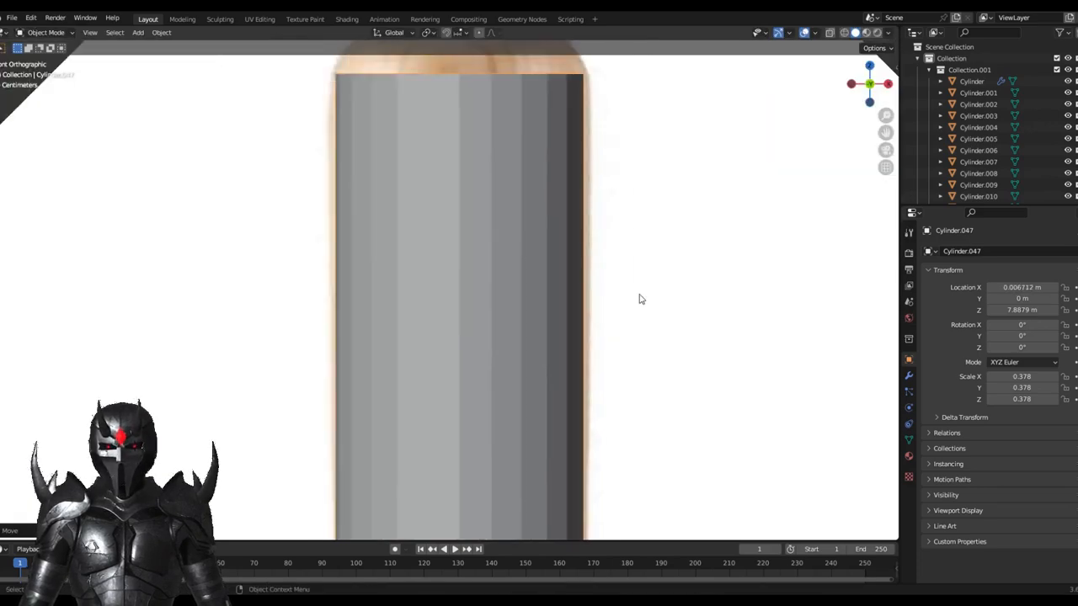
{"action": "scroll", "coordinate": [628, 337], "scroll_direction": "down", "scroll_amount": 2}
{"action": "mouse_move", "coordinate": [623, 380]}
{"action": "middle_mouse_down", "text": "shift"}
{"action": "mouse_move", "coordinate": [619, 257]}
{"action": "mouse_move", "coordinate": [586, 426]}
{"action": "mouse_move", "coordinate": [596, 314]}
{"action": "middle_mouse_up", "text": "shift"}
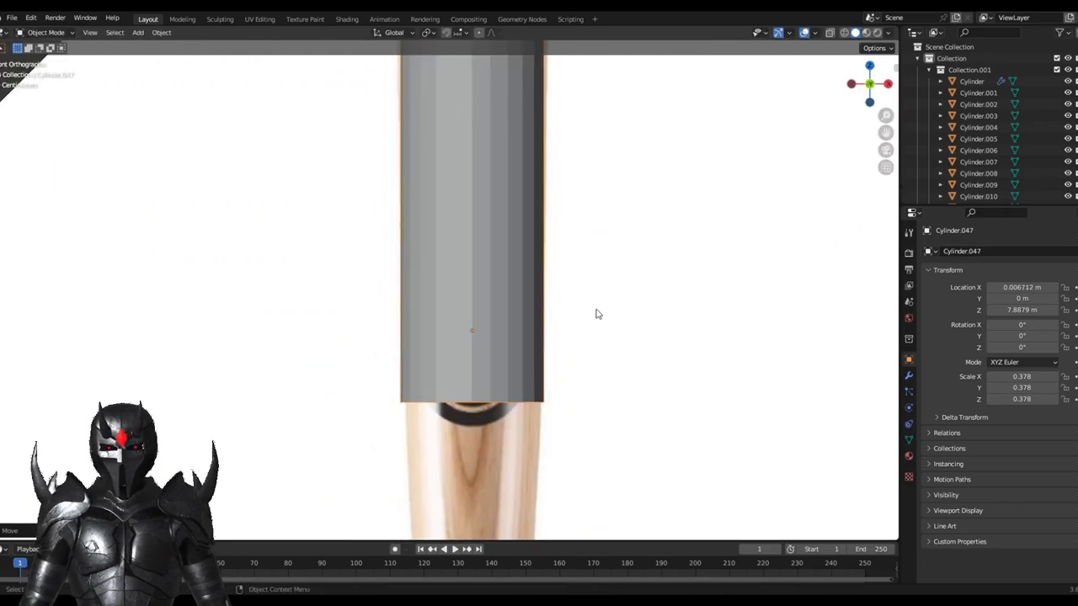
{"action": "middle_click_drag", "start_coordinate": [610, 267], "coordinate": [594, 356]}
Step: Scale the top vertex ring slightly wider to match the bat's rounded top
{"action": "key", "text": "Tab"}
{"action": "scroll", "coordinate": [585, 295], "scroll_direction": "up", "scroll_amount": 4}
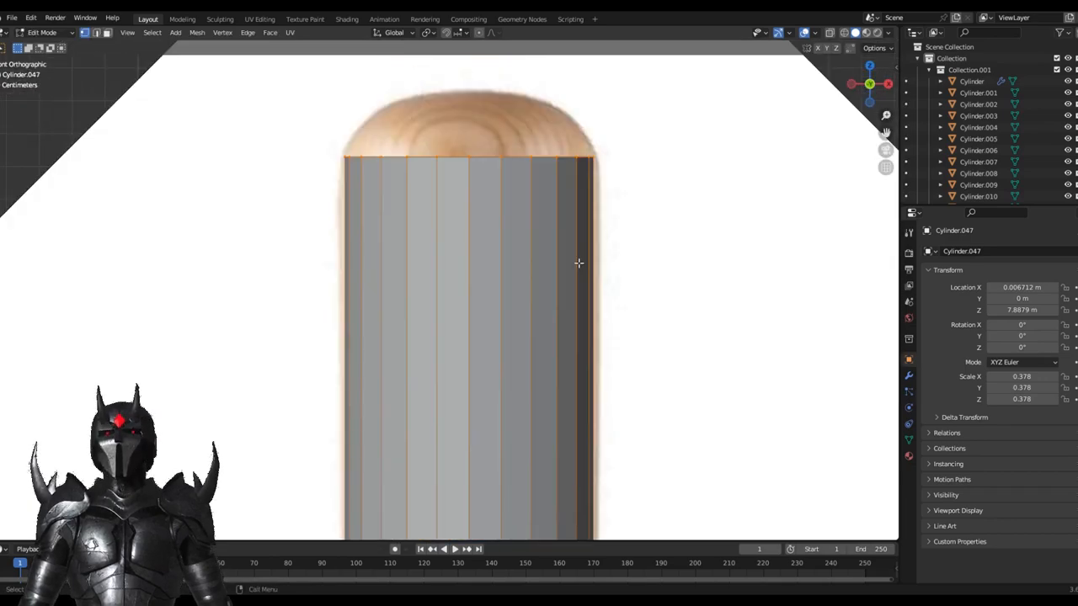
{"action": "key", "text": "s"}
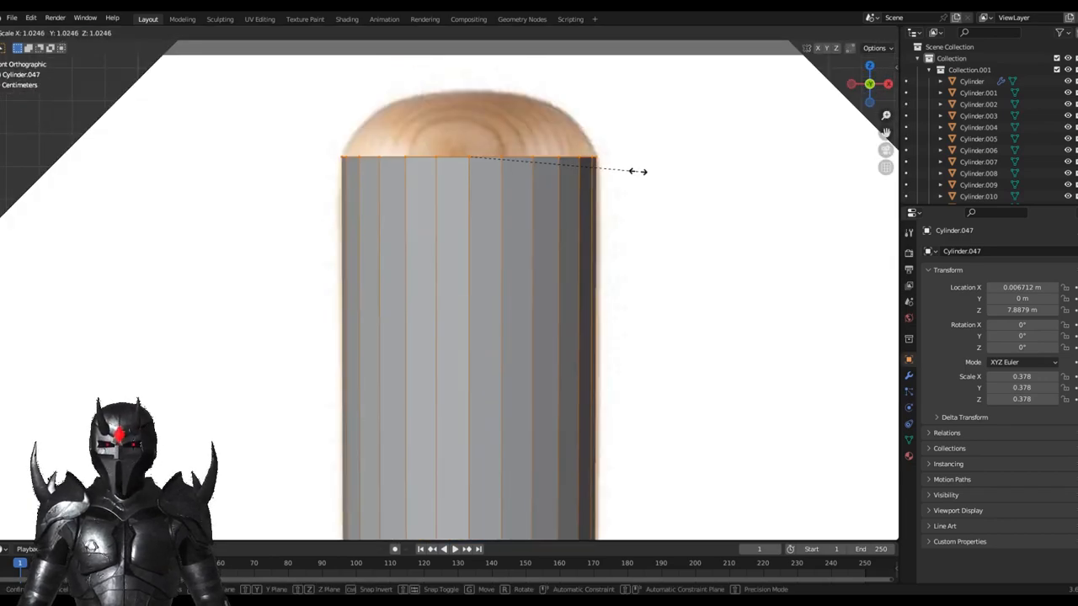
{"action": "left_click", "coordinate": [640, 170]}
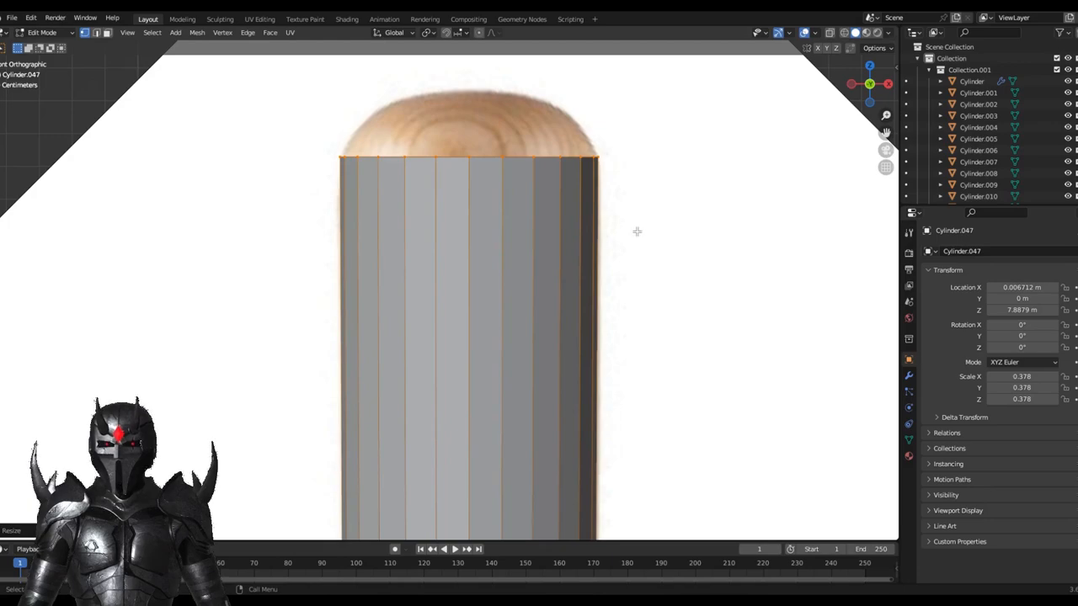
{"action": "middle_click_drag", "start_coordinate": [635, 231], "coordinate": [584, 297]}
{"action": "scroll", "coordinate": [593, 295], "scroll_direction": "down", "scroll_amount": 3}
{"action": "key", "text": "KP_1"}
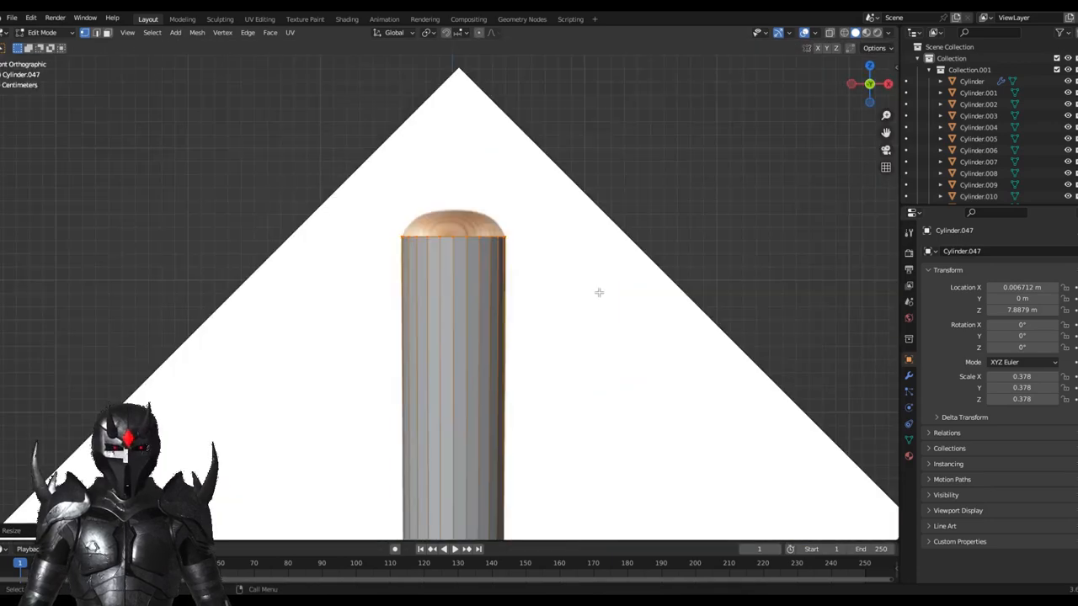
{"action": "scroll", "coordinate": [598, 291], "scroll_direction": "up", "scroll_amount": 5}
{"action": "scroll", "coordinate": [598, 291], "scroll_direction": "down", "scroll_amount": 4}
{"action": "scroll", "coordinate": [592, 295], "scroll_direction": "up", "scroll_amount": 1}
{"action": "scroll", "coordinate": [518, 433], "scroll_direction": "down", "scroll_amount": 4, "text": "shift"}
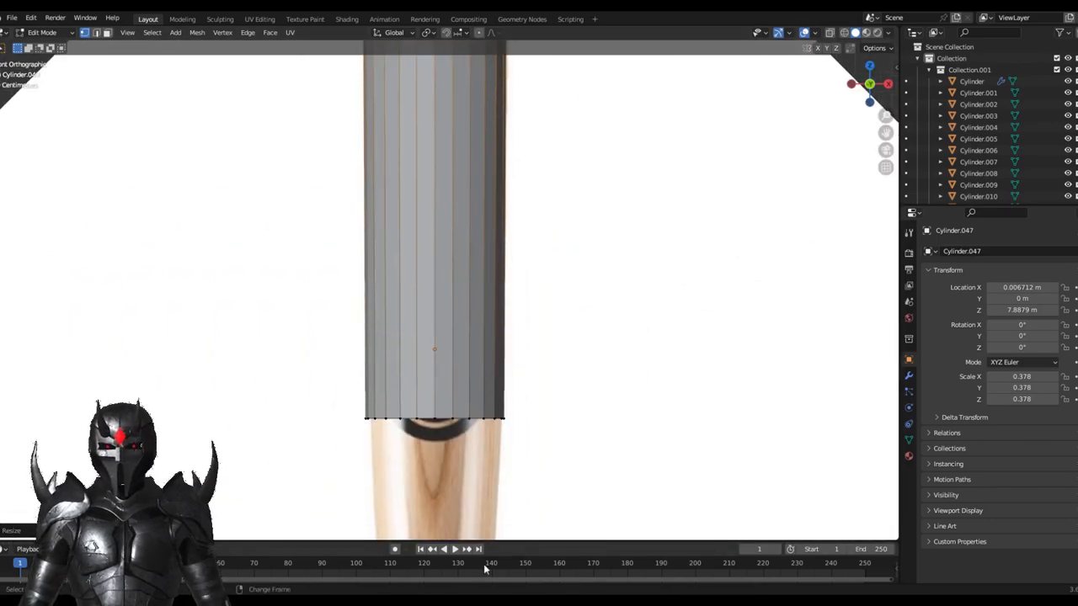
{"action": "scroll", "coordinate": [522, 337], "scroll_direction": "down", "scroll_amount": 4}
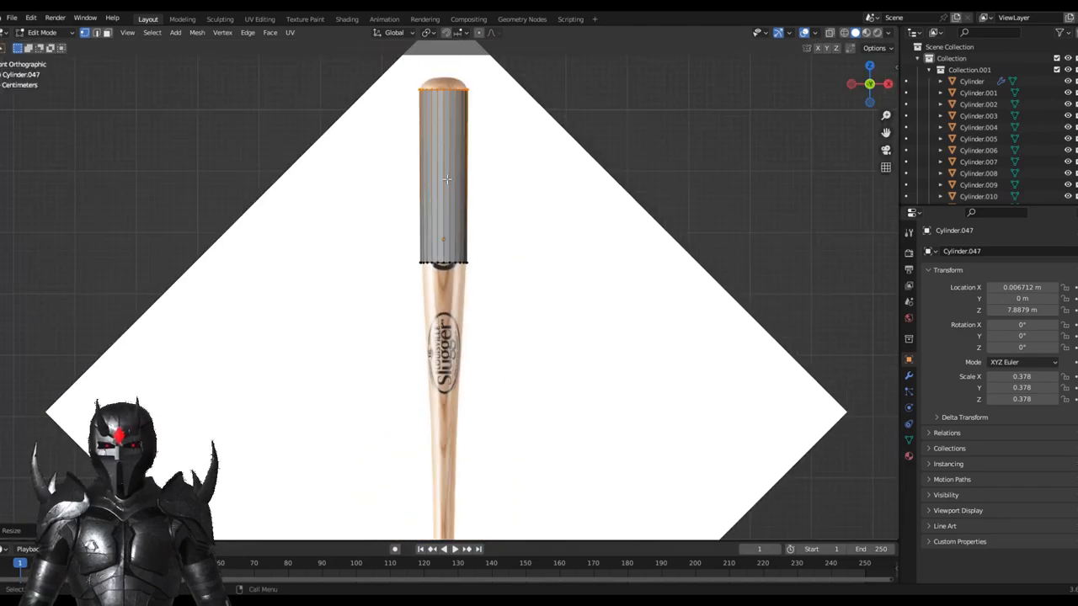
{"action": "middle_click_drag", "start_coordinate": [529, 202], "coordinate": [534, 183]}
{"action": "scroll", "coordinate": [533, 183], "scroll_direction": "up", "scroll_amount": 4}
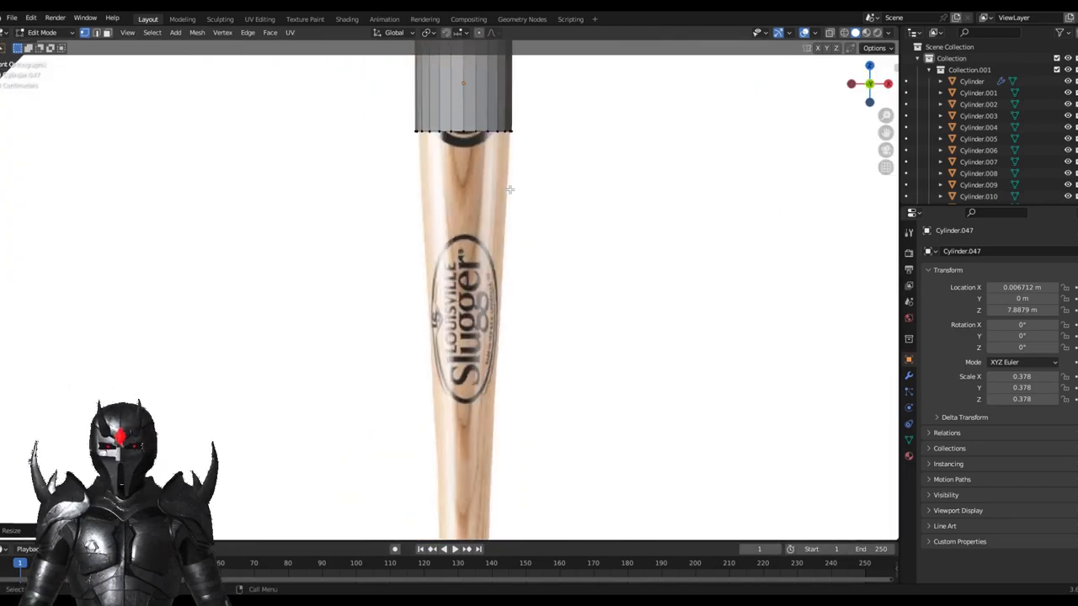
{"action": "scroll", "coordinate": [491, 124], "scroll_direction": "up", "scroll_amount": 3, "text": "shift"}
{"action": "scroll", "coordinate": [479, 156], "scroll_direction": "up", "scroll_amount": 4}
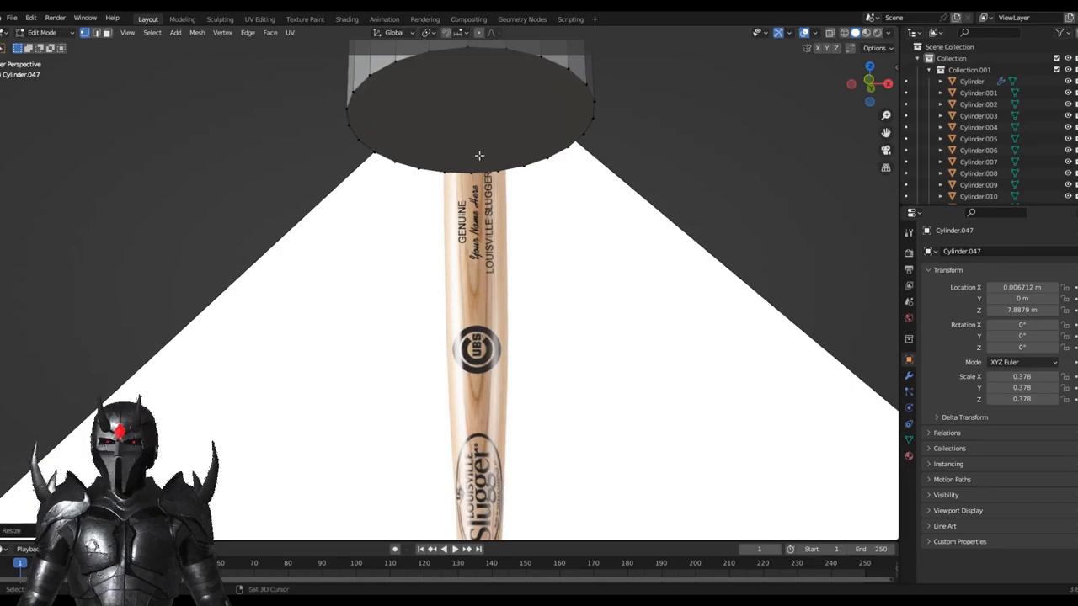
{"action": "scroll", "coordinate": [479, 156], "scroll_direction": "up", "scroll_amount": 3, "text": "shift"}
{"action": "scroll", "coordinate": [464, 281], "scroll_direction": "up", "scroll_amount": 2}
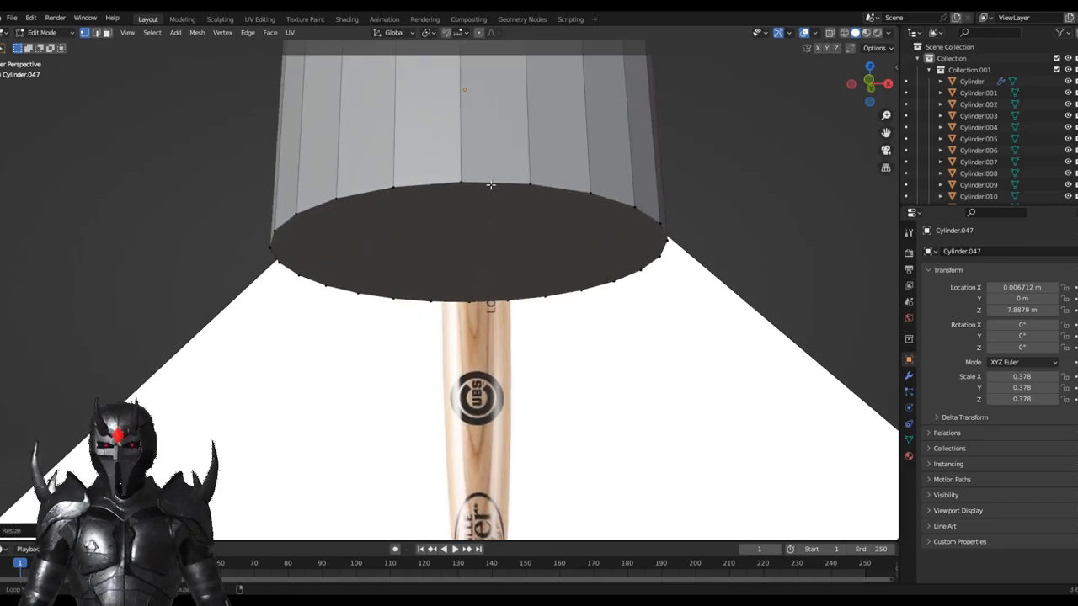
Step: Select the cylinder's bottom edge ring and return to the front orthographic view
{"action": "key", "text": "a"}
{"action": "scroll", "coordinate": [502, 182], "scroll_direction": "down", "scroll_amount": 3}
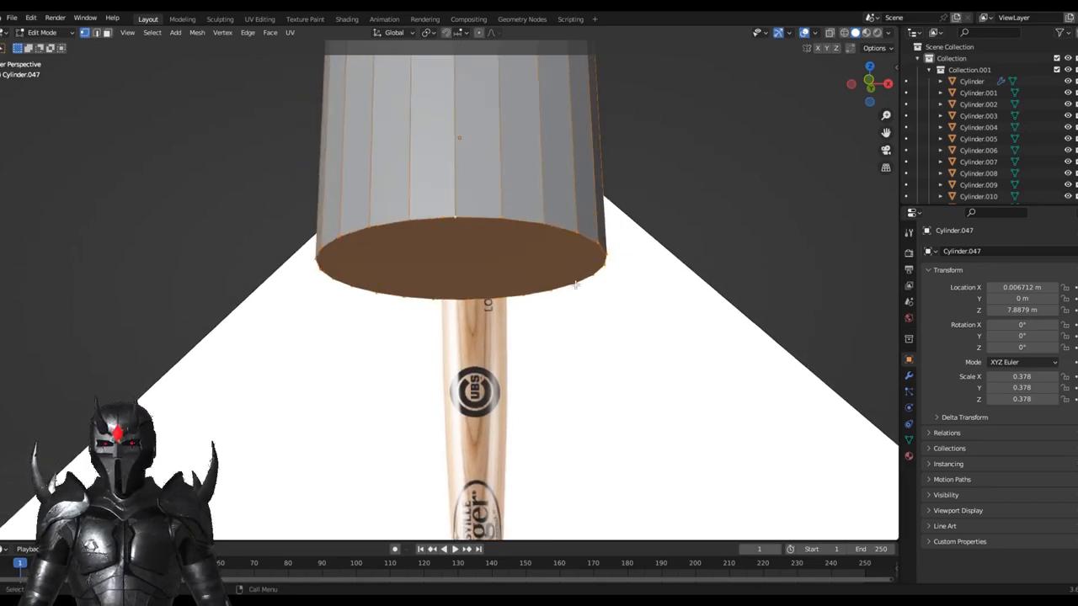
{"action": "middle_click_drag", "start_coordinate": [502, 182], "coordinate": [558, 245]}
{"action": "scroll", "coordinate": [522, 310], "scroll_direction": "up", "scroll_amount": 1}
{"action": "scroll", "coordinate": [438, 262], "scroll_direction": "up", "scroll_amount": 4}
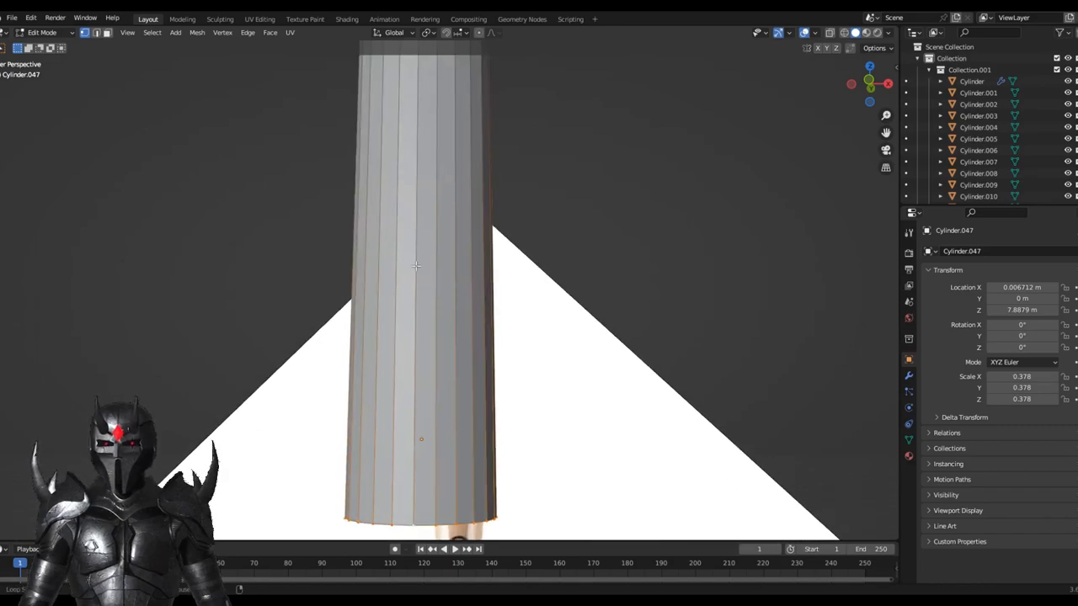
{"action": "left_click", "coordinate": [417, 268]}
{"action": "mouse_move", "coordinate": [417, 267]}
{"action": "middle_mouse_down"}
{"action": "mouse_move", "coordinate": [548, 334]}
{"action": "mouse_move", "coordinate": [457, 233]}
{"action": "mouse_move", "coordinate": [479, 325]}
{"action": "mouse_move", "coordinate": [390, 386]}
{"action": "middle_mouse_up"}
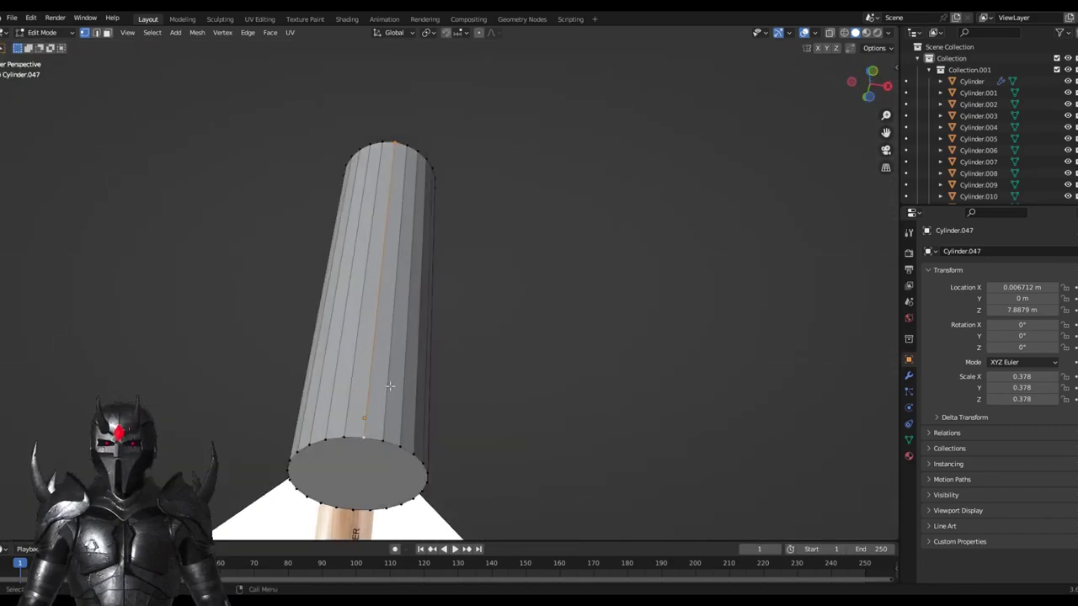
{"action": "left_click", "coordinate": [372, 441], "text": "alt"}
{"action": "mouse_move", "coordinate": [373, 441]}
{"action": "middle_mouse_down"}
{"action": "mouse_move", "coordinate": [461, 328]}
{"action": "mouse_move", "coordinate": [450, 328]}
{"action": "middle_mouse_up"}
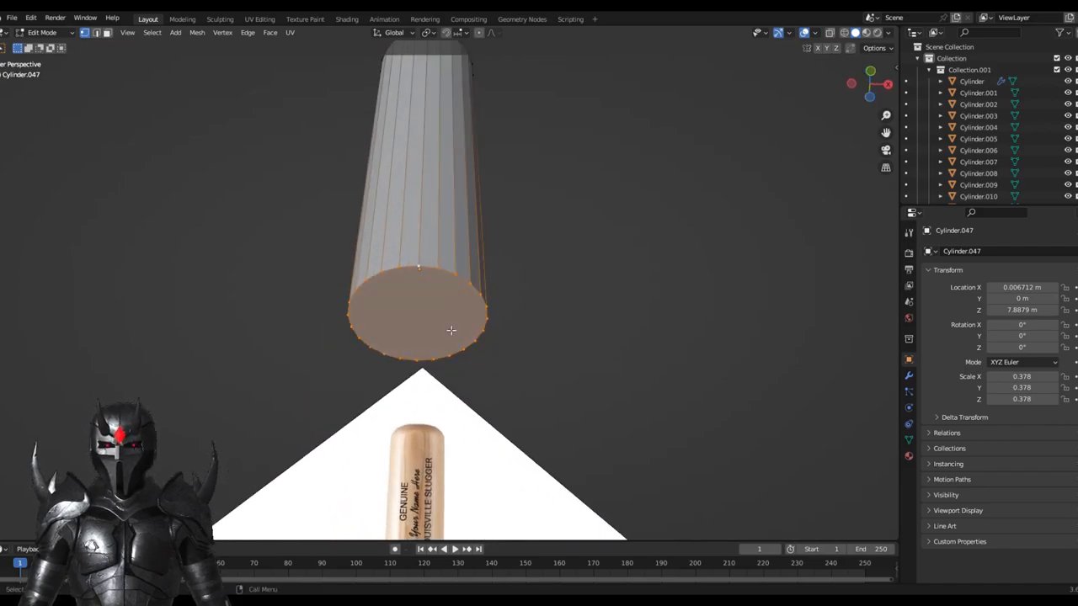
{"action": "key", "text": "KP_1"}
{"action": "scroll", "coordinate": [468, 381], "scroll_direction": "down", "scroll_amount": 4}
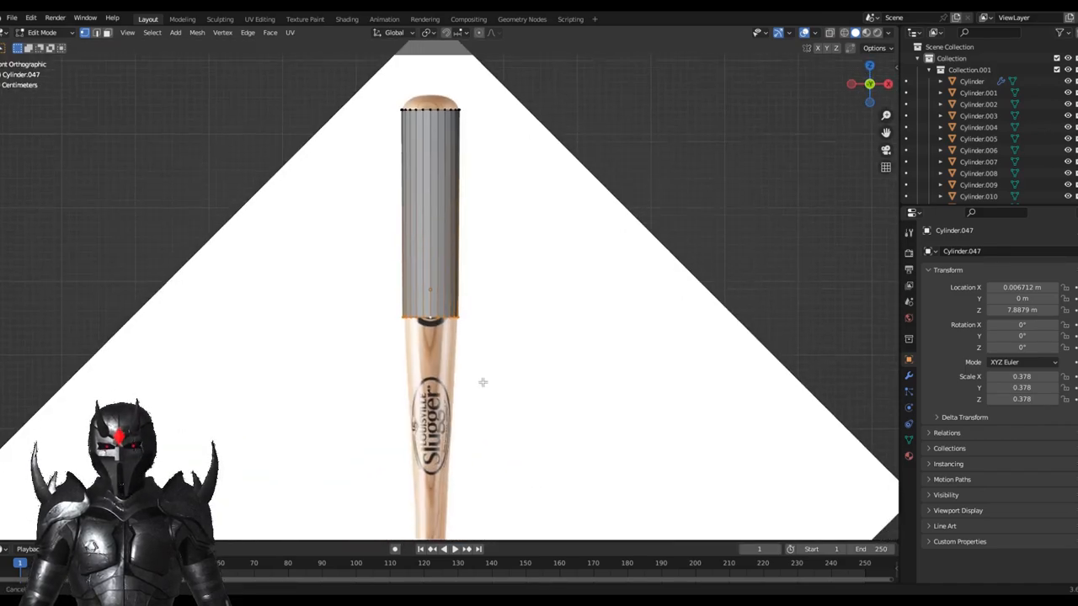
Step: Move the bottom ring down along Z toward the bat's knob, cancelling a first attempt
{"action": "middle_click_drag", "start_coordinate": [481, 379], "coordinate": [511, 245], "text": "shift"}
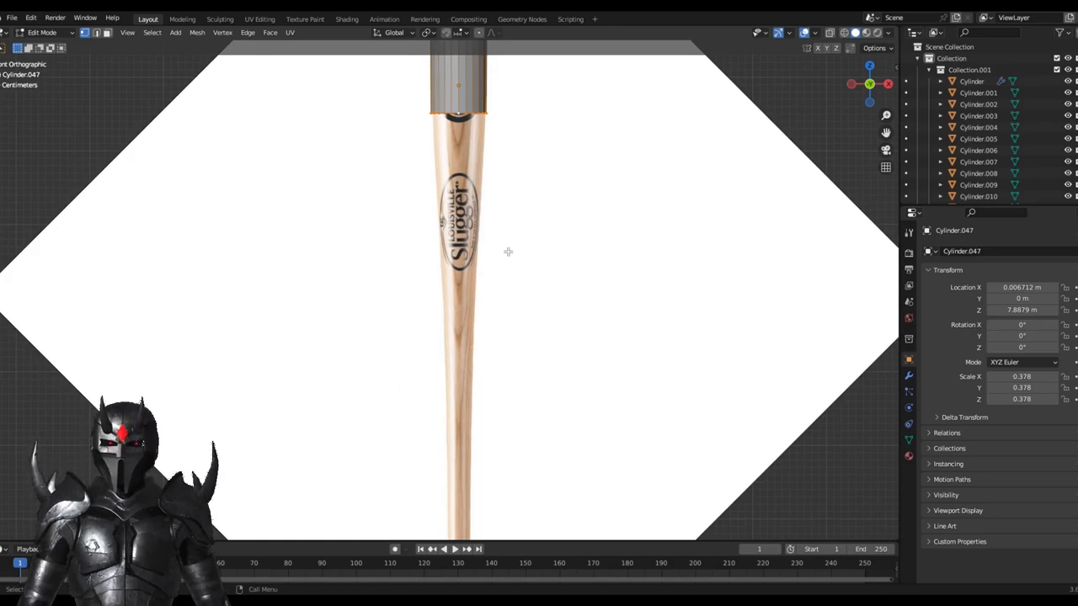
{"action": "key", "text": "g"}
{"action": "key", "text": "z"}
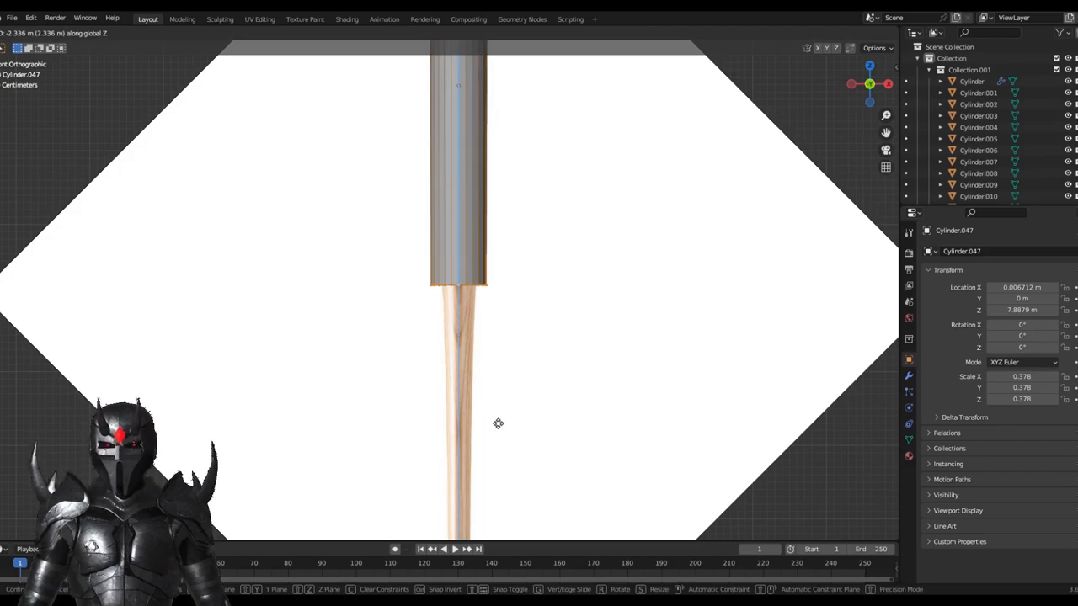
{"action": "key", "text": "Escape"}
{"action": "scroll", "coordinate": [524, 248], "scroll_direction": "up", "scroll_amount": 1}
{"action": "scroll", "coordinate": [539, 261], "scroll_direction": "up", "scroll_amount": 2}
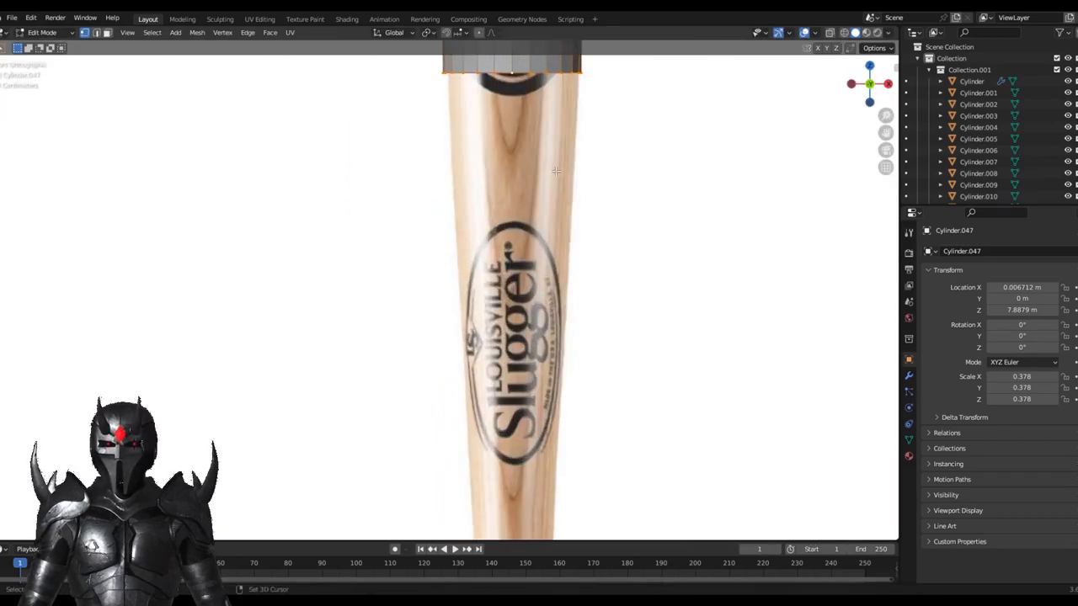
{"action": "scroll", "coordinate": [550, 274], "scroll_direction": "up", "scroll_amount": 2}
{"action": "scroll", "coordinate": [572, 299], "scroll_direction": "up", "scroll_amount": 2}
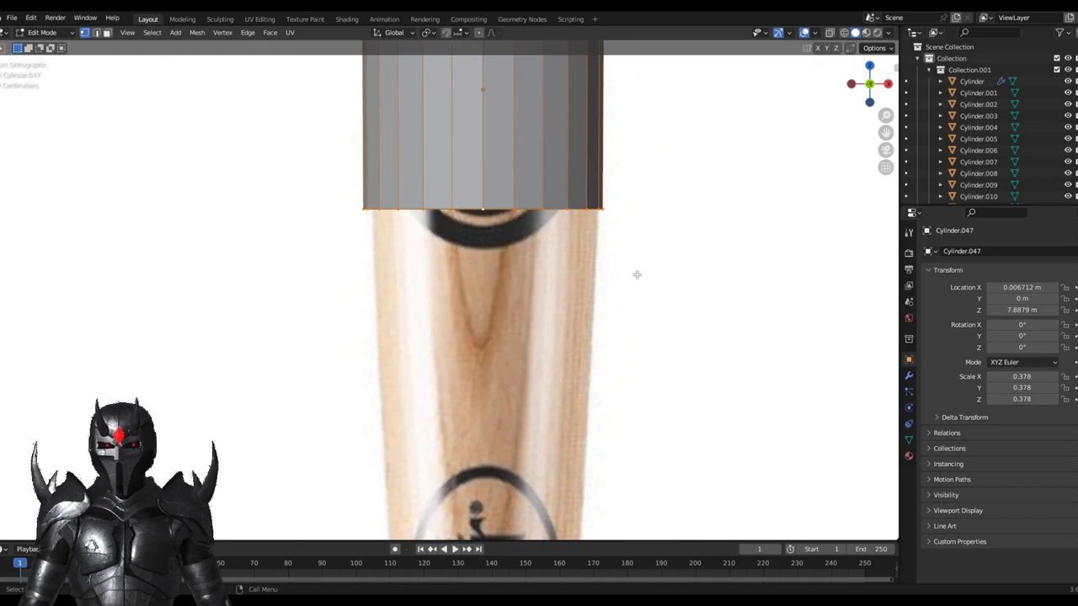
{"action": "scroll", "coordinate": [663, 265], "scroll_direction": "down", "scroll_amount": 3}
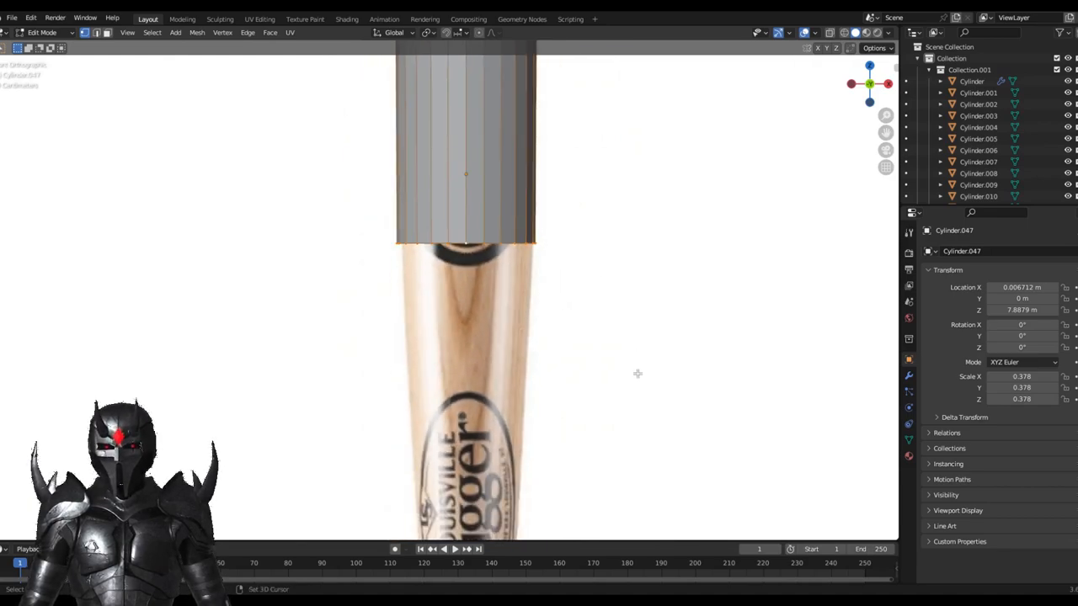
{"action": "scroll", "coordinate": [624, 265], "scroll_direction": "down", "scroll_amount": 3}
{"action": "scroll", "coordinate": [606, 320], "scroll_direction": "down", "scroll_amount": 2}
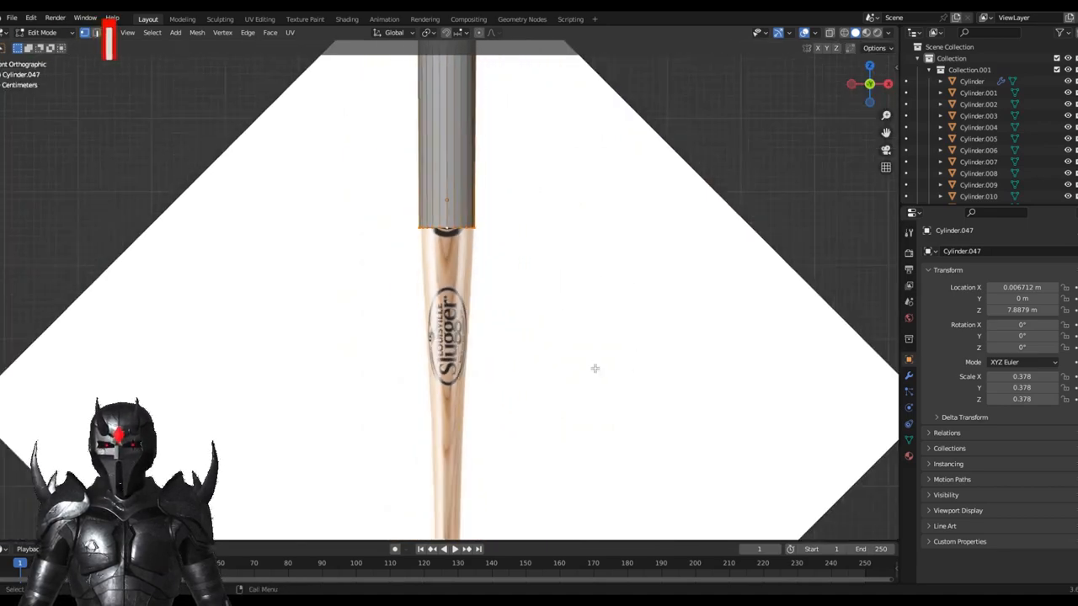
{"action": "scroll", "coordinate": [573, 358], "scroll_direction": "down", "scroll_amount": 3}
{"action": "scroll", "coordinate": [585, 278], "scroll_direction": "down", "scroll_amount": 2}
{"action": "middle_click_drag", "start_coordinate": [590, 247], "coordinate": [572, 294], "text": "shift"}
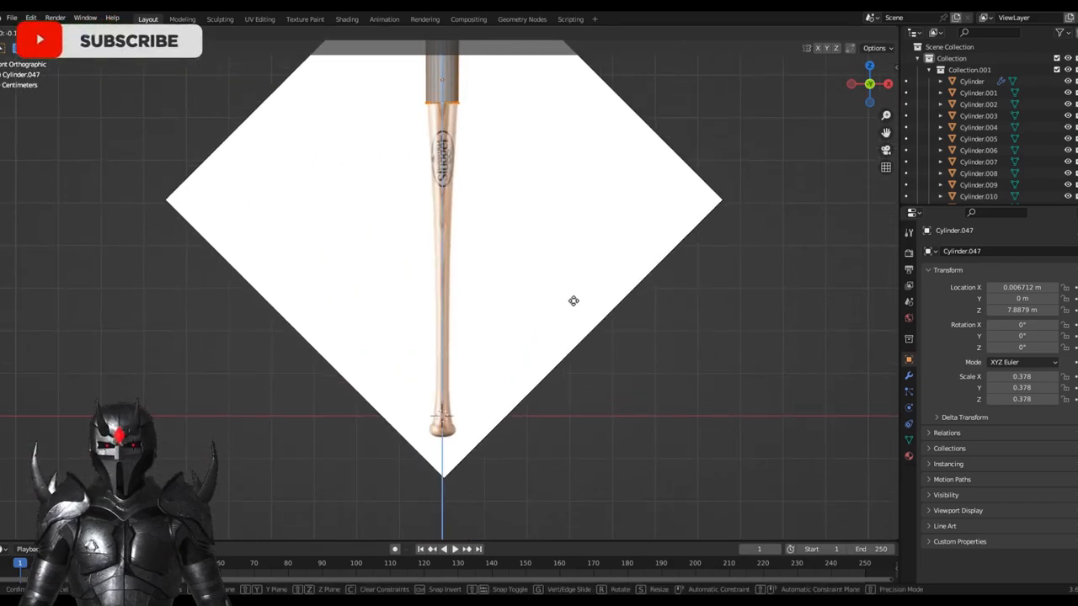
{"action": "key", "text": "g"}
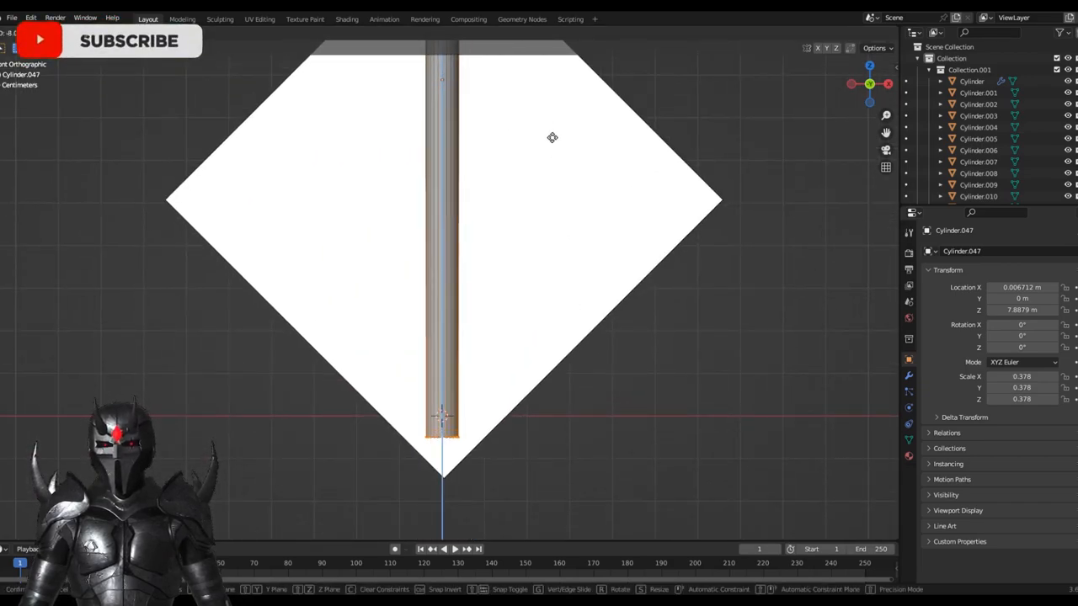
Step: Confirm the bottom ring at the knob, toggle X-Ray, then show solid shading
{"action": "left_click", "coordinate": [550, 135]}
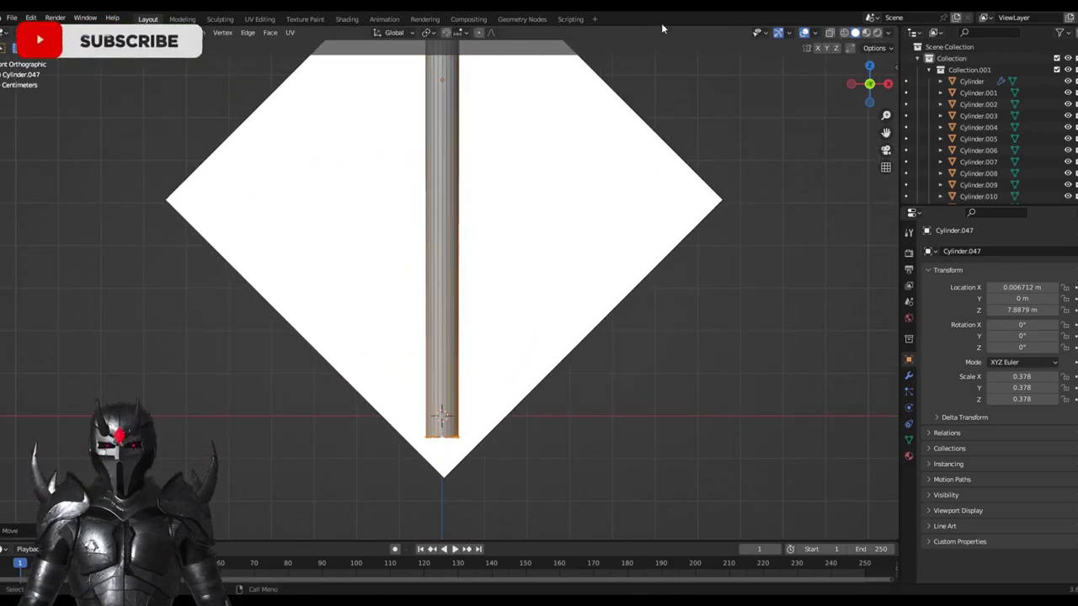
{"action": "left_click", "coordinate": [829, 34]}
{"action": "scroll", "coordinate": [555, 224], "scroll_direction": "up", "scroll_amount": 5}
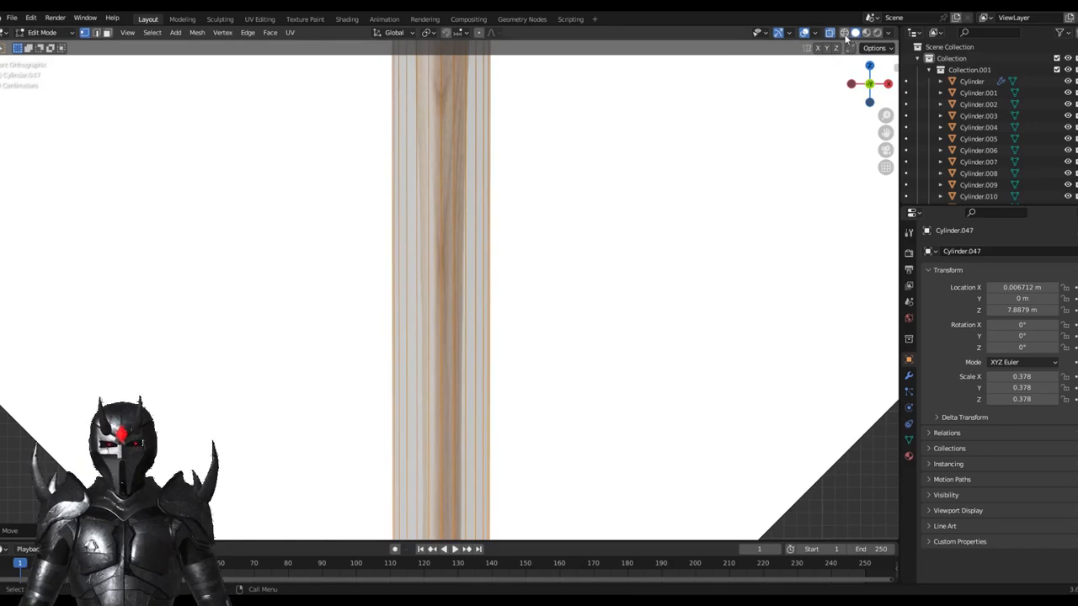
{"action": "scroll", "coordinate": [696, 200], "scroll_direction": "down", "scroll_amount": 5}
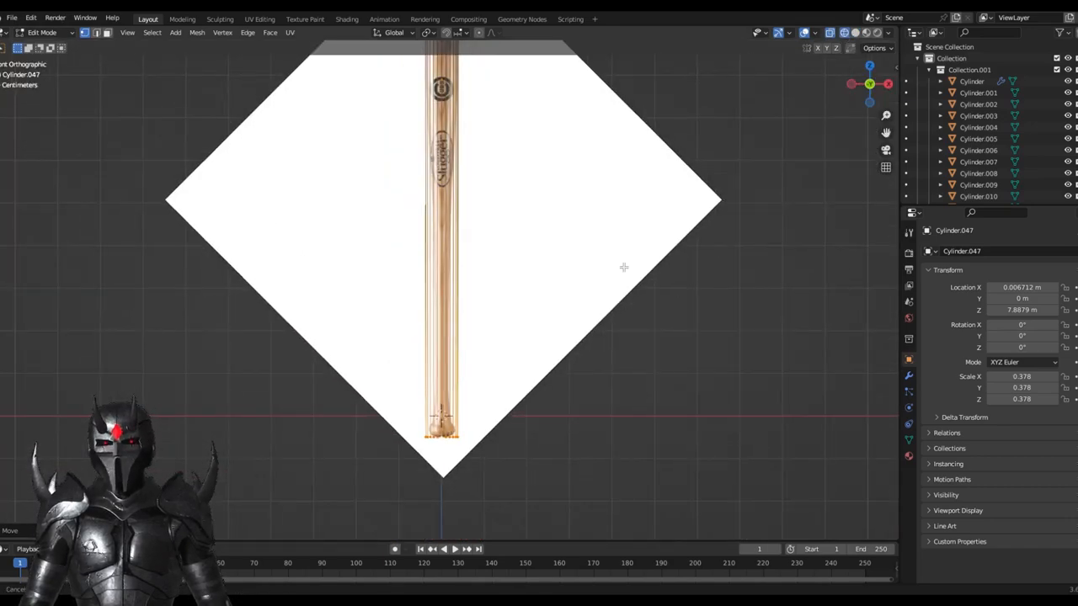
{"action": "scroll", "coordinate": [637, 189], "scroll_direction": "up", "scroll_amount": 5}
{"action": "scroll", "coordinate": [637, 189], "scroll_direction": "up", "scroll_amount": 3}
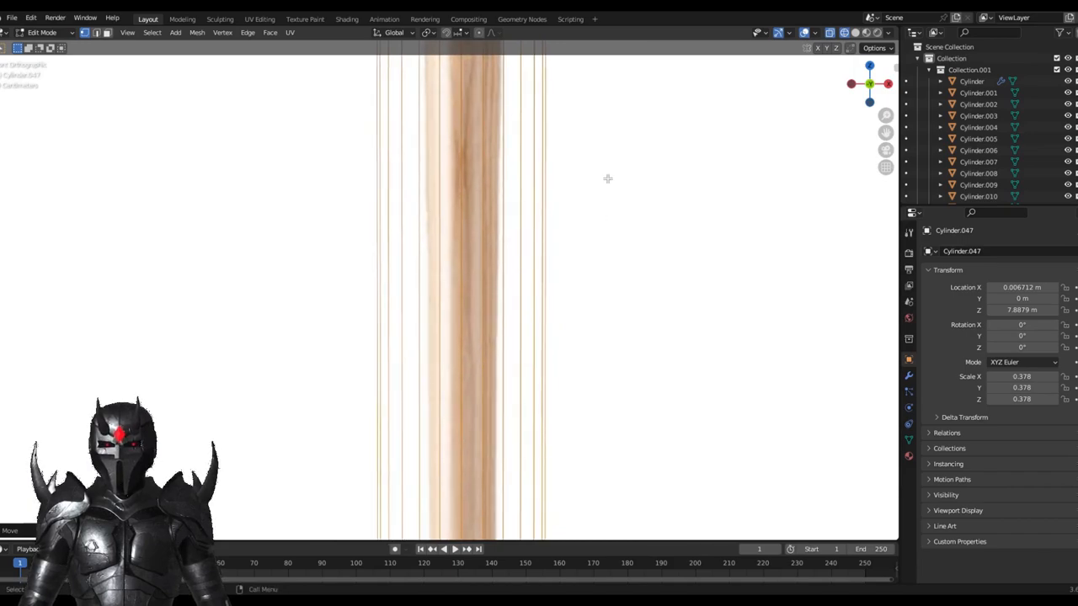
{"action": "left_click", "coordinate": [855, 31]}
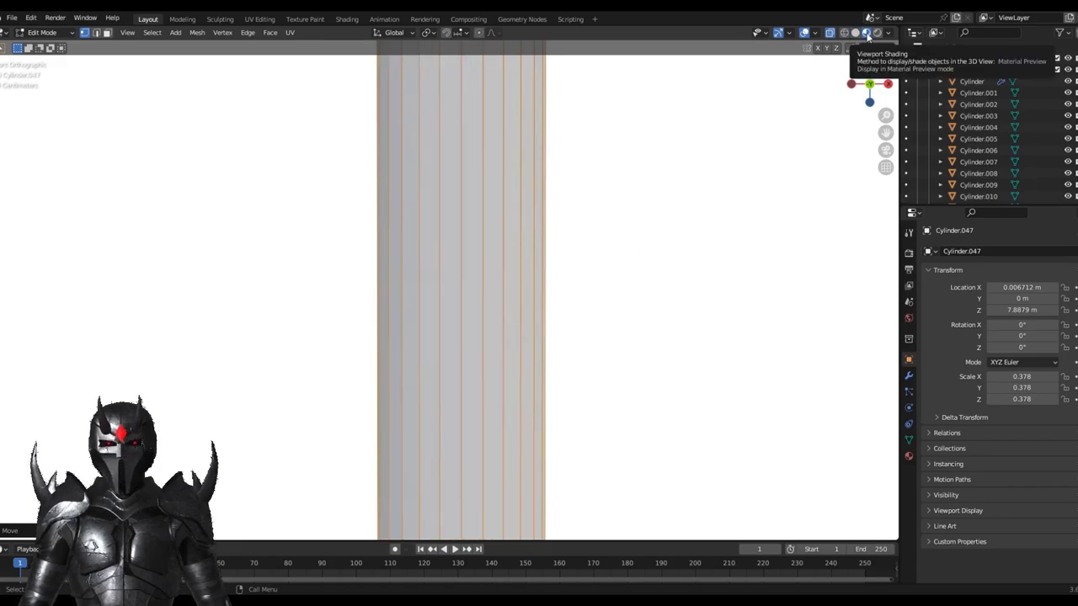
Step: Leave mesh editing and centre the view on the textured bat reference object
{"action": "left_click", "coordinate": [867, 35]}
{"action": "middle_click_drag", "start_coordinate": [694, 247], "coordinate": [567, 188]}
{"action": "key", "text": "Tab"}
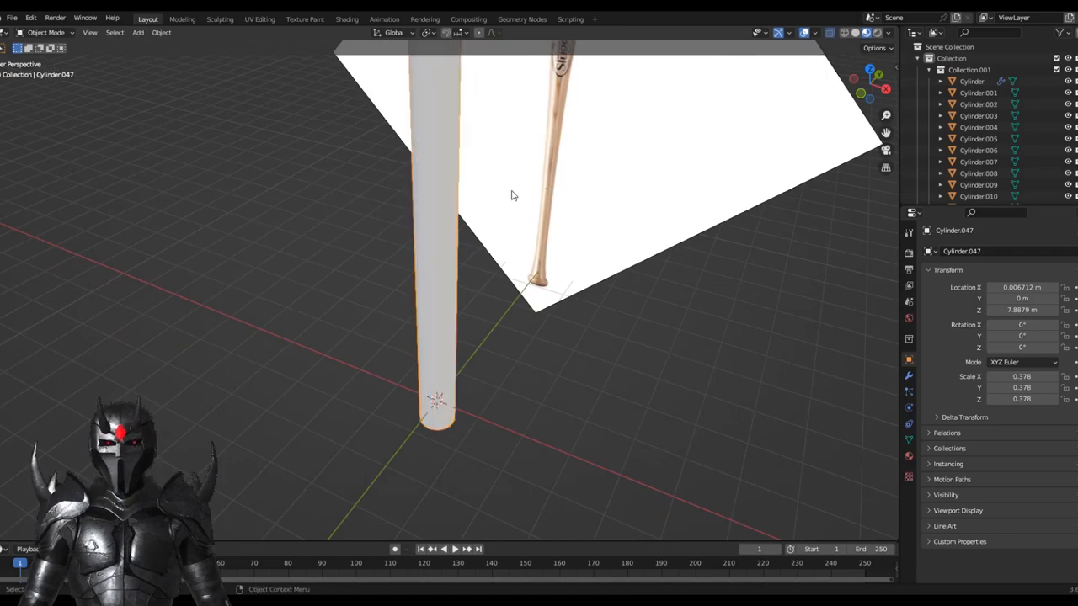
{"action": "scroll", "coordinate": [511, 196], "scroll_direction": "down", "scroll_amount": 5}
{"action": "left_click", "coordinate": [44, 135]}
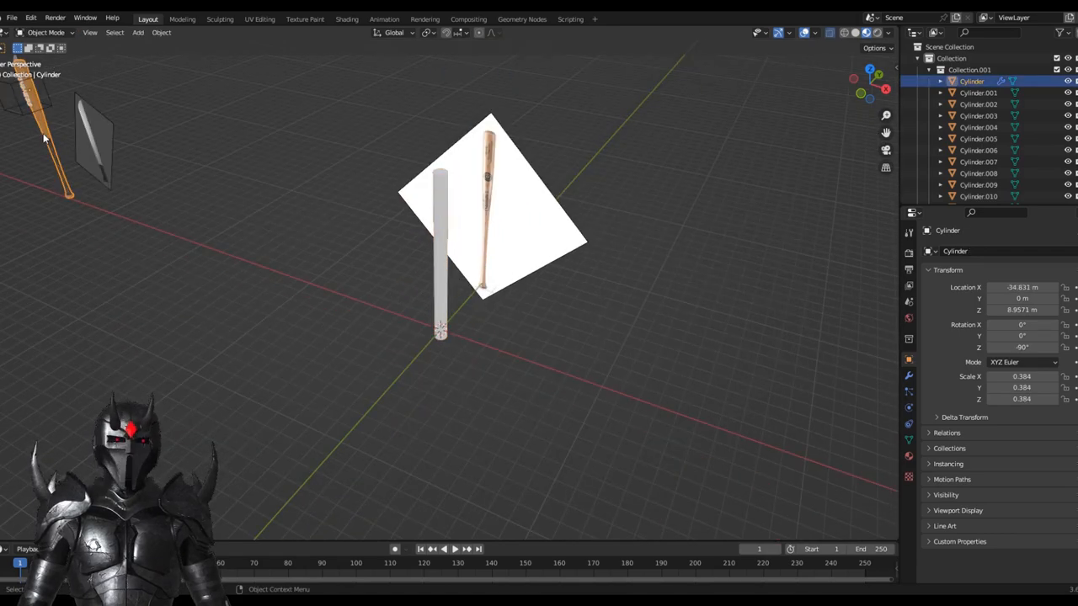
{"action": "key", "text": "KP_Decimal"}
{"action": "middle_click_drag", "start_coordinate": [393, 178], "coordinate": [375, 140]}
{"action": "scroll", "coordinate": [388, 162], "scroll_direction": "up", "scroll_amount": 8}
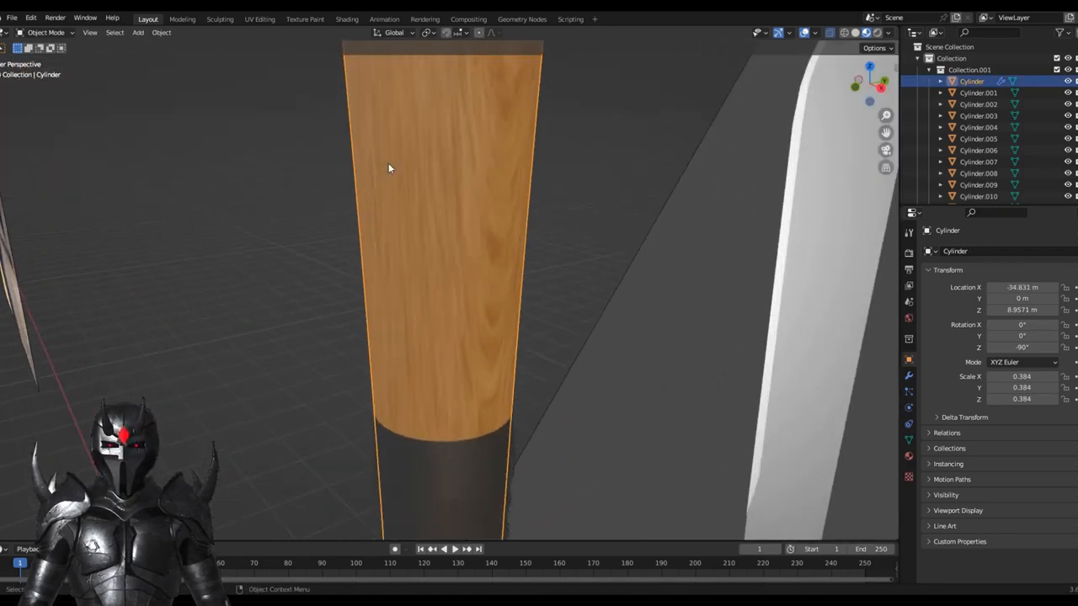
{"action": "scroll", "coordinate": [388, 162], "scroll_direction": "up", "scroll_amount": 3}
{"action": "scroll", "coordinate": [388, 181], "scroll_direction": "down", "scroll_amount": 1}
{"action": "scroll", "coordinate": [387, 181], "scroll_direction": "down", "scroll_amount": 6}
{"action": "scroll", "coordinate": [554, 269], "scroll_direction": "down", "scroll_amount": 4}
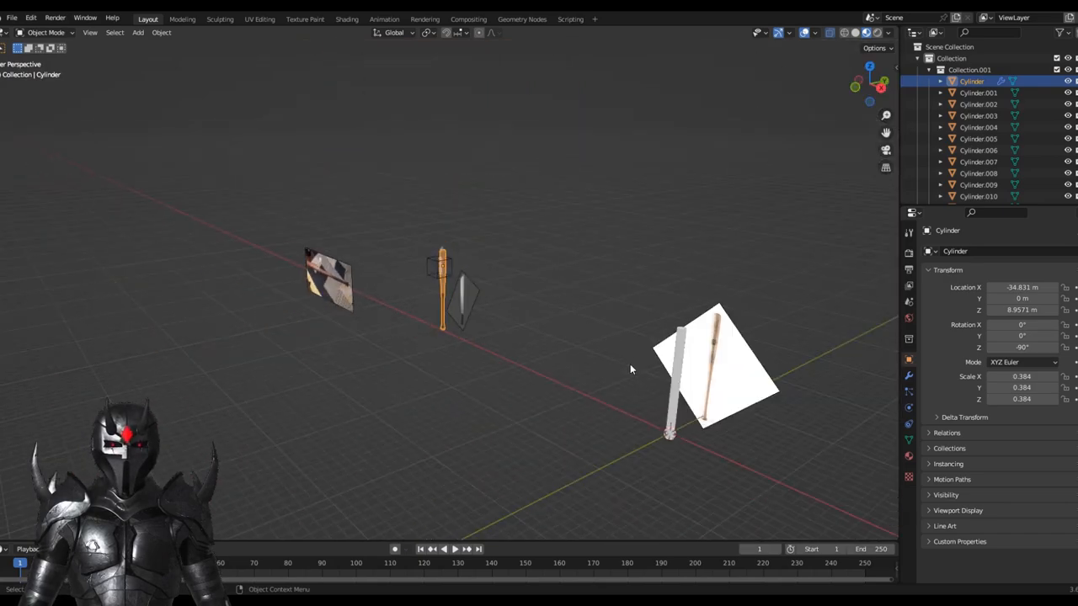
Step: Frame the grey cylinder from the front in orthographic view with solid shading
{"action": "left_click", "coordinate": [672, 389]}
{"action": "key", "text": "KP_Decimal"}
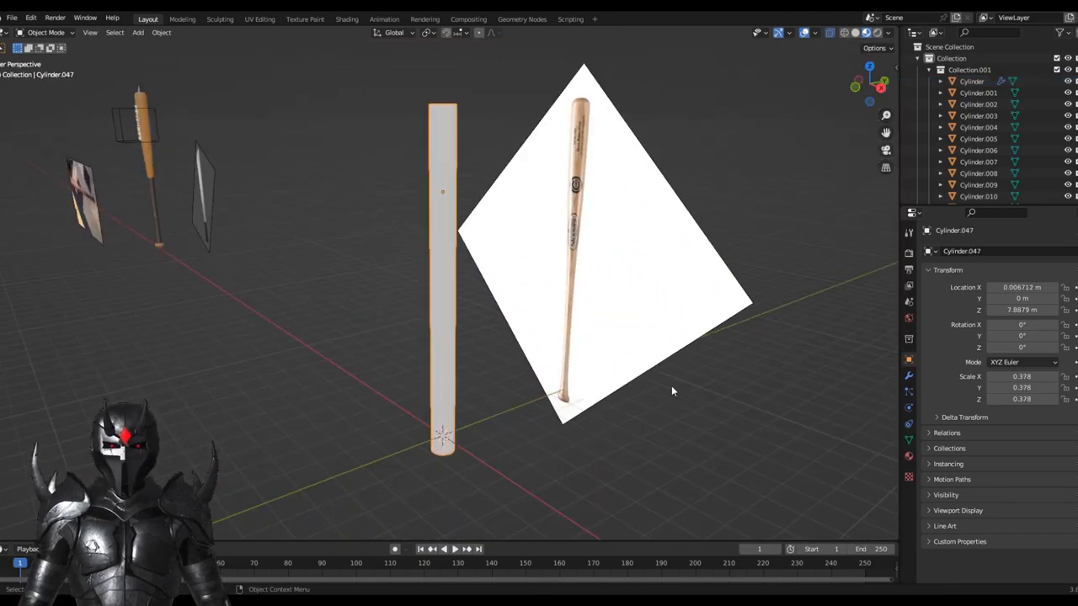
{"action": "left_click", "coordinate": [832, 32]}
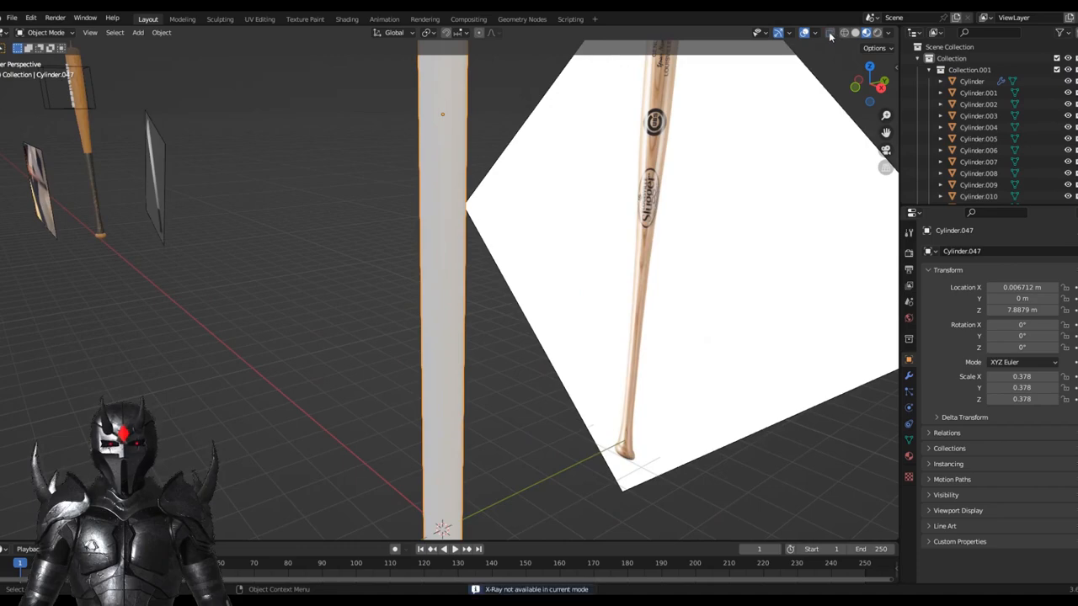
{"action": "key", "text": "KP_1"}
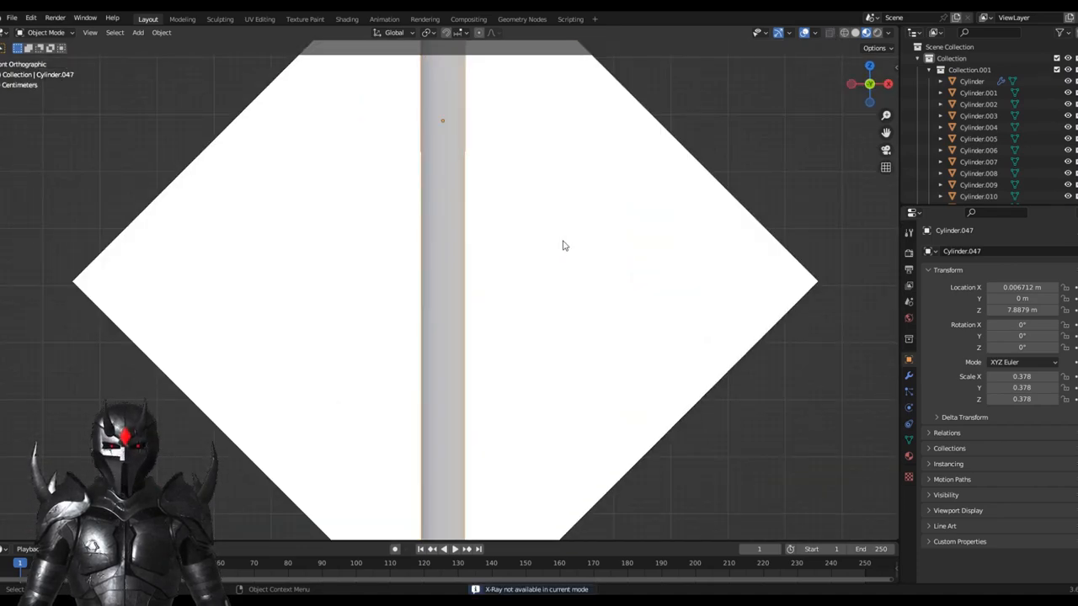
{"action": "left_click", "coordinate": [855, 32]}
{"action": "scroll", "coordinate": [642, 200], "scroll_direction": "up", "scroll_amount": 2}
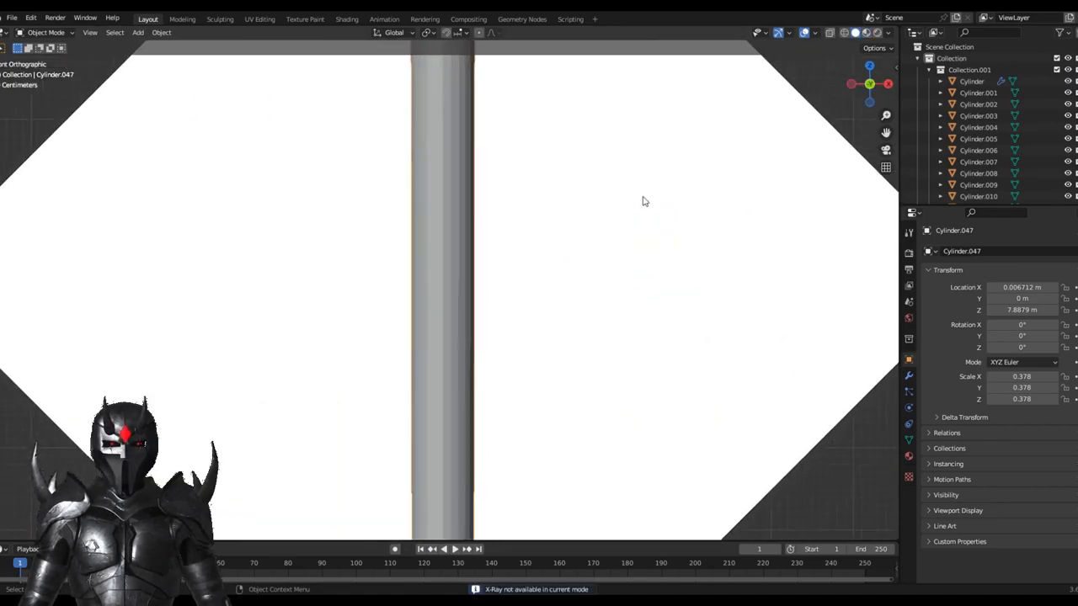
{"action": "scroll", "coordinate": [522, 233], "scroll_direction": "up", "scroll_amount": 5}
Step: Apply Shade Smooth to the cylinder from its context menu and make it see-through
{"action": "right_click", "coordinate": [489, 239]}
{"action": "right_click", "coordinate": [478, 152]}
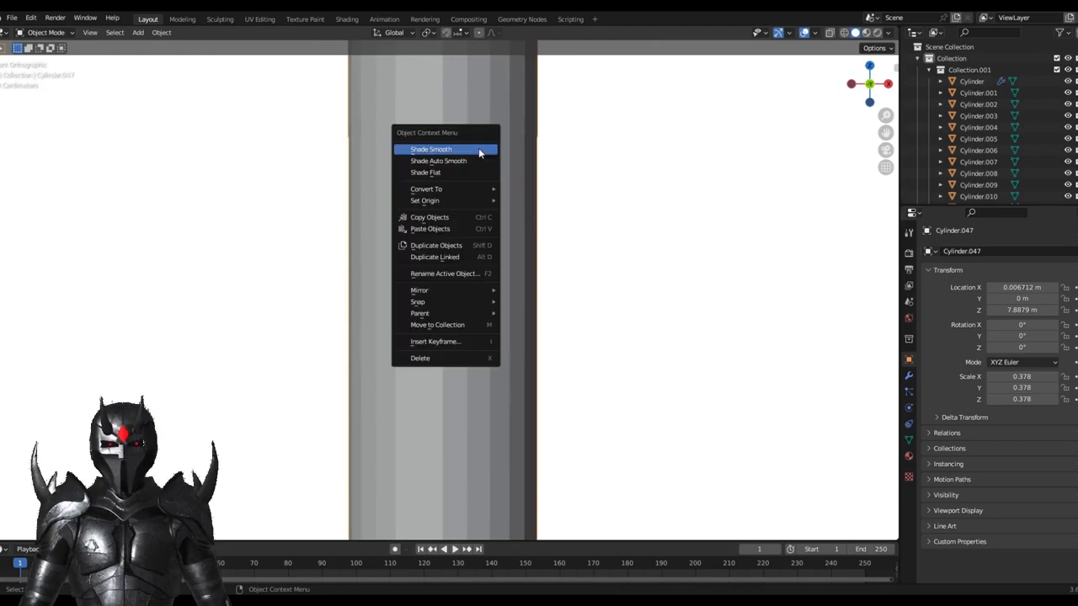
{"action": "left_click", "coordinate": [497, 150]}
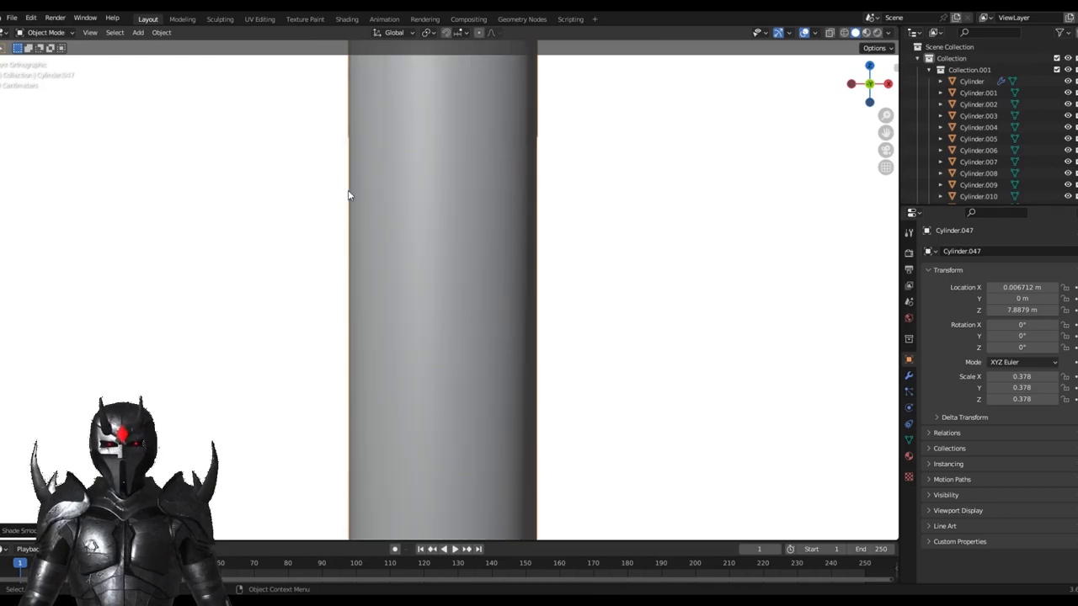
{"action": "right_click", "coordinate": [445, 157]}
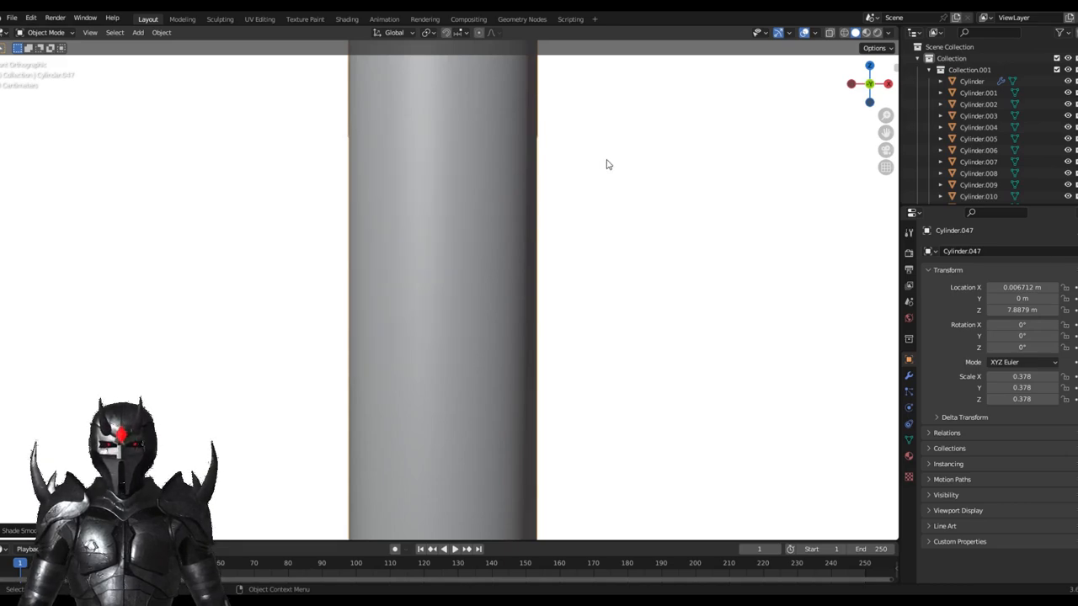
{"action": "right_click", "coordinate": [447, 156]}
{"action": "left_click", "coordinate": [437, 152]}
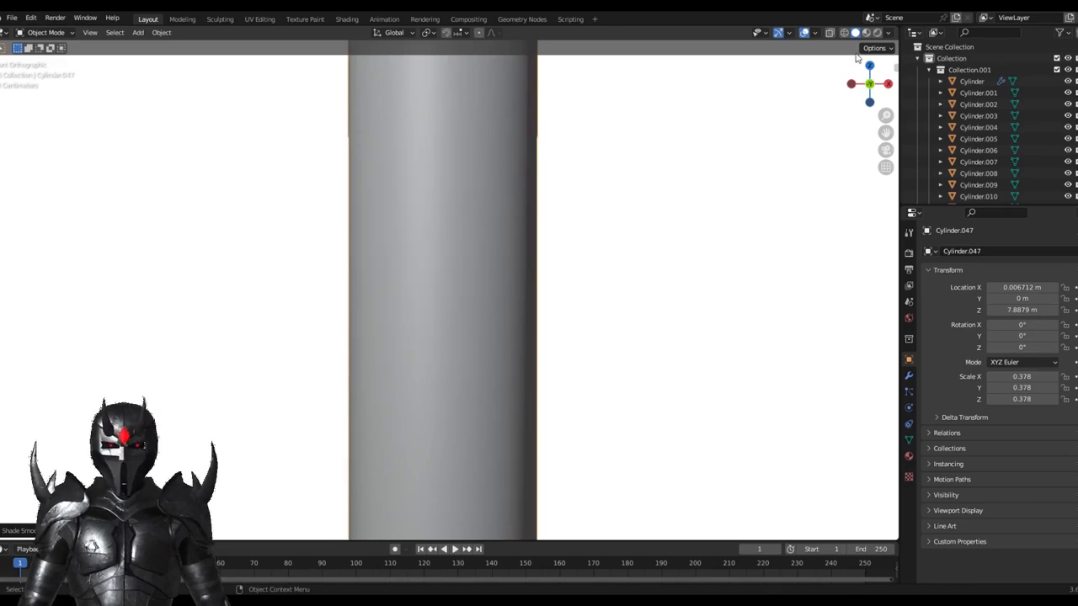
Step: Loop-cut four evenly spaced edge rings around the cylinder and keep them centred
{"action": "key", "text": "Tab"}
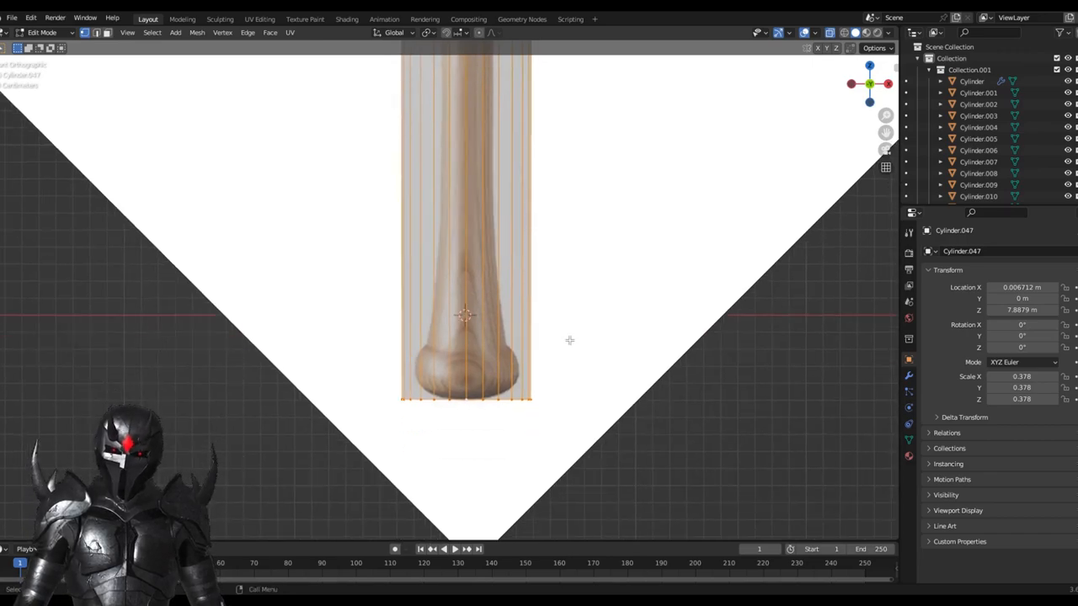
{"action": "key", "text": "ctrl+r"}
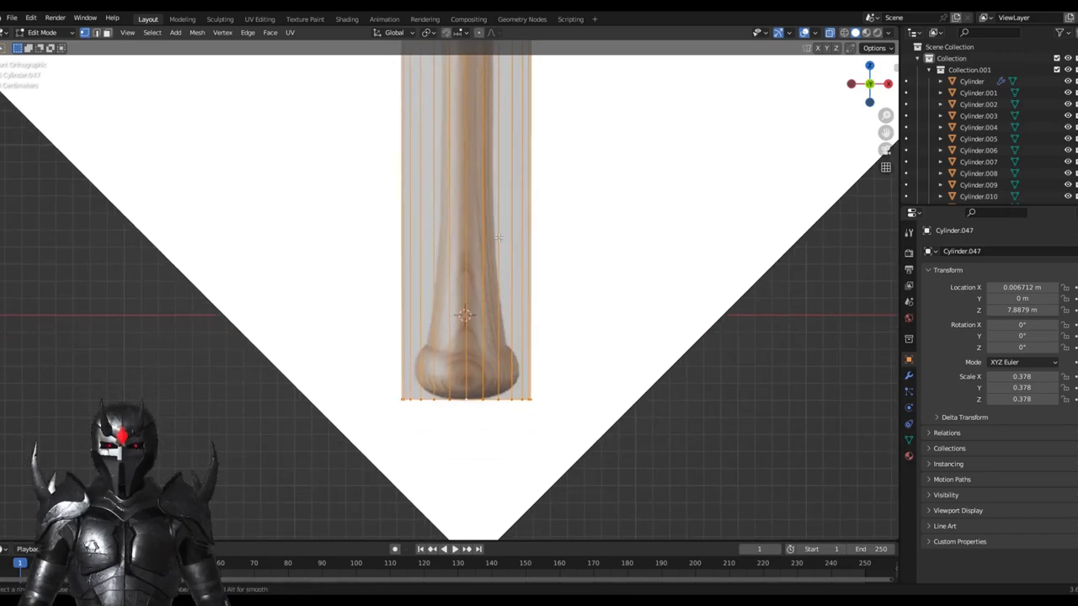
{"action": "scroll", "coordinate": [547, 236], "scroll_direction": "down", "scroll_amount": 4}
{"action": "middle_click_drag", "start_coordinate": [608, 236], "coordinate": [534, 368], "text": "shift"}
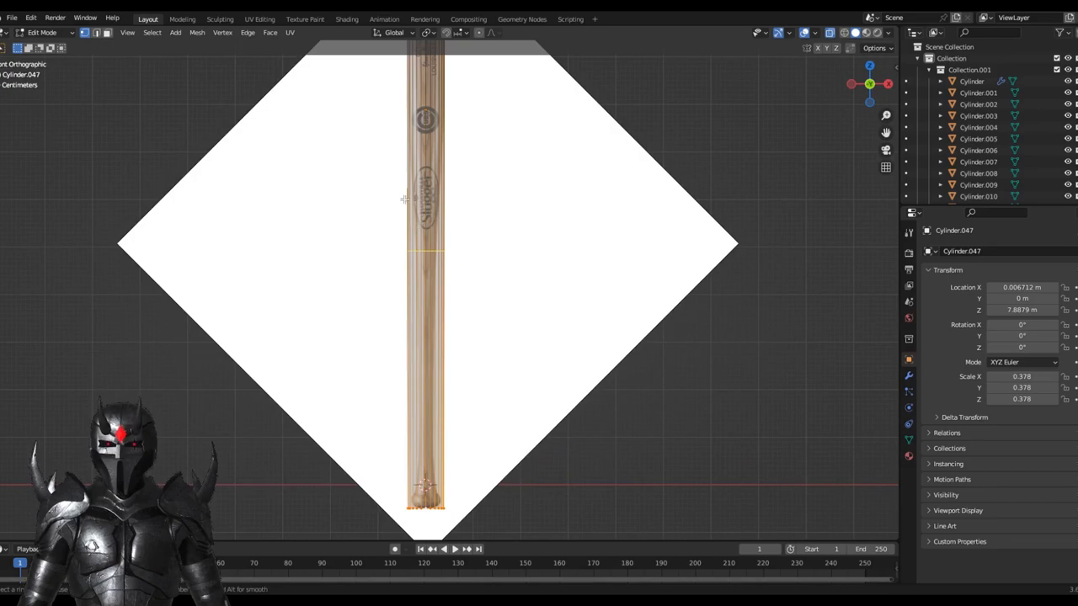
{"action": "scroll", "coordinate": [412, 252], "scroll_direction": "up", "scroll_amount": 3}
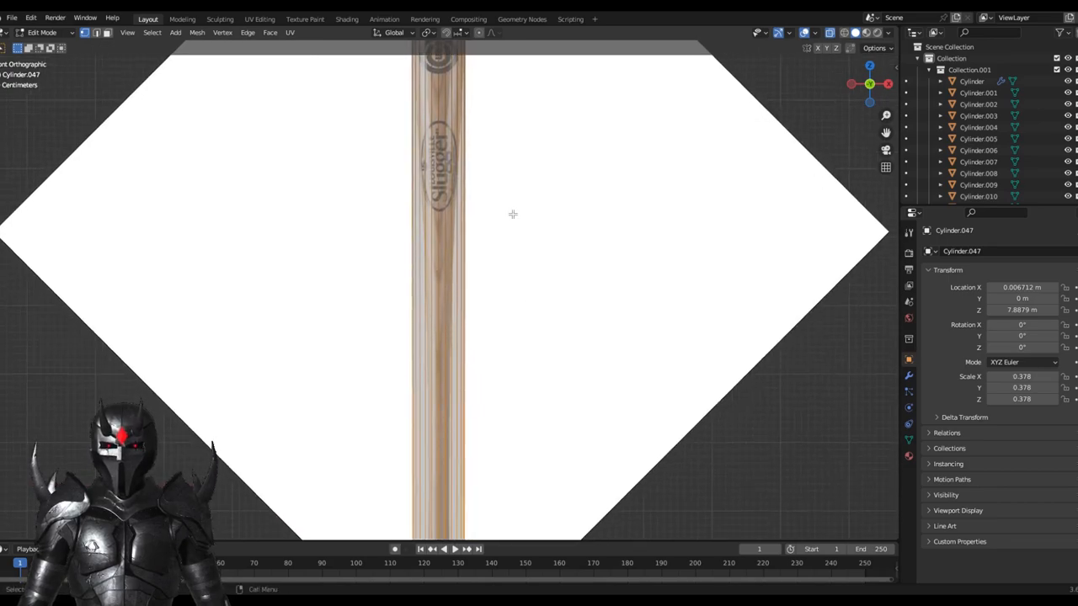
{"action": "scroll", "coordinate": [505, 324], "scroll_direction": "up", "scroll_amount": 1}
{"action": "middle_click_drag", "start_coordinate": [529, 373], "coordinate": [529, 289], "text": "shift"}
{"action": "key", "text": "ctrl+r"}
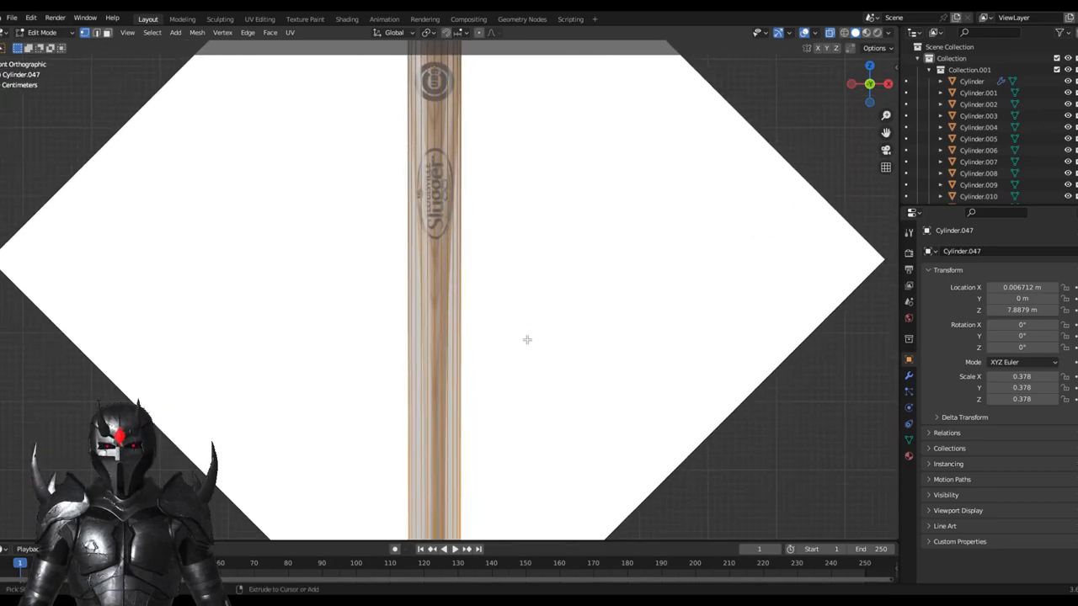
{"action": "scroll", "coordinate": [471, 294], "scroll_direction": "up", "scroll_amount": 1}
{"action": "scroll", "coordinate": [470, 291], "scroll_direction": "up", "scroll_amount": 1}
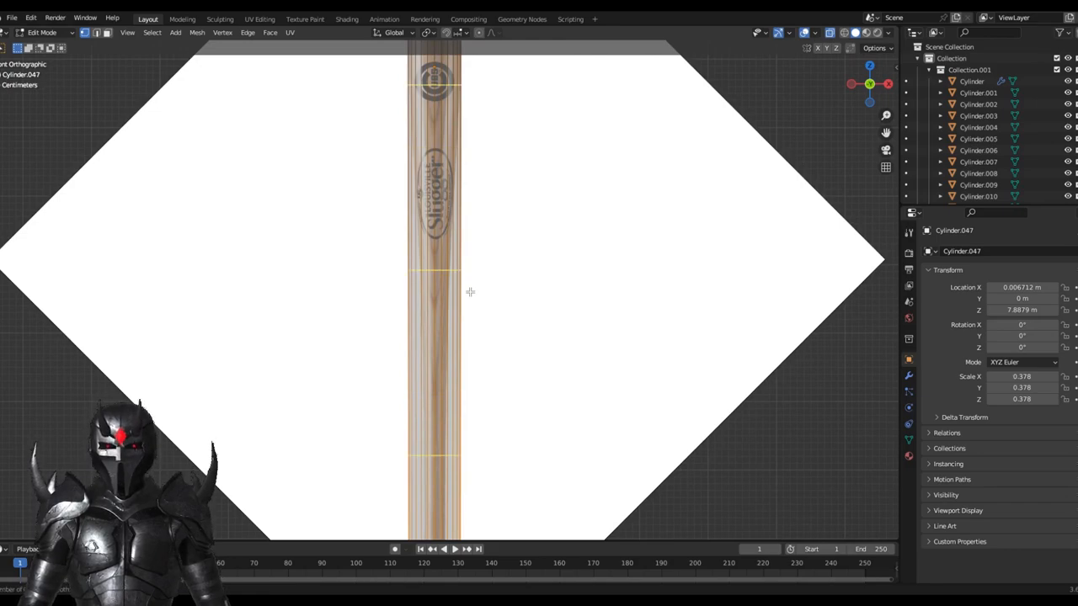
{"action": "scroll", "coordinate": [470, 291], "scroll_direction": "up", "scroll_amount": 1}
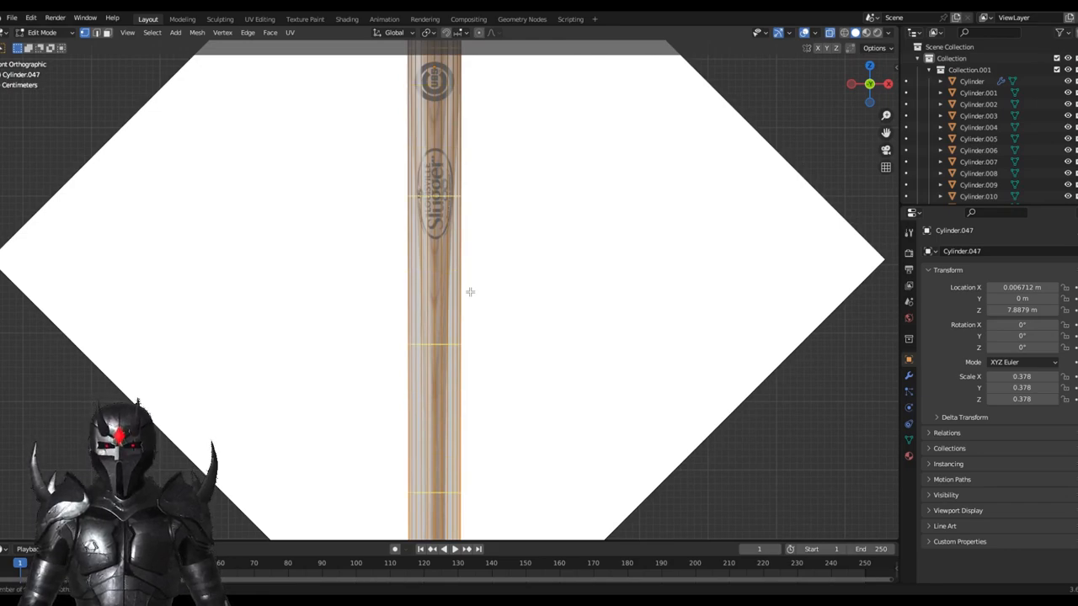
{"action": "scroll", "coordinate": [470, 291], "scroll_direction": "down", "scroll_amount": 1}
{"action": "scroll", "coordinate": [470, 291], "scroll_direction": "up", "scroll_amount": 1}
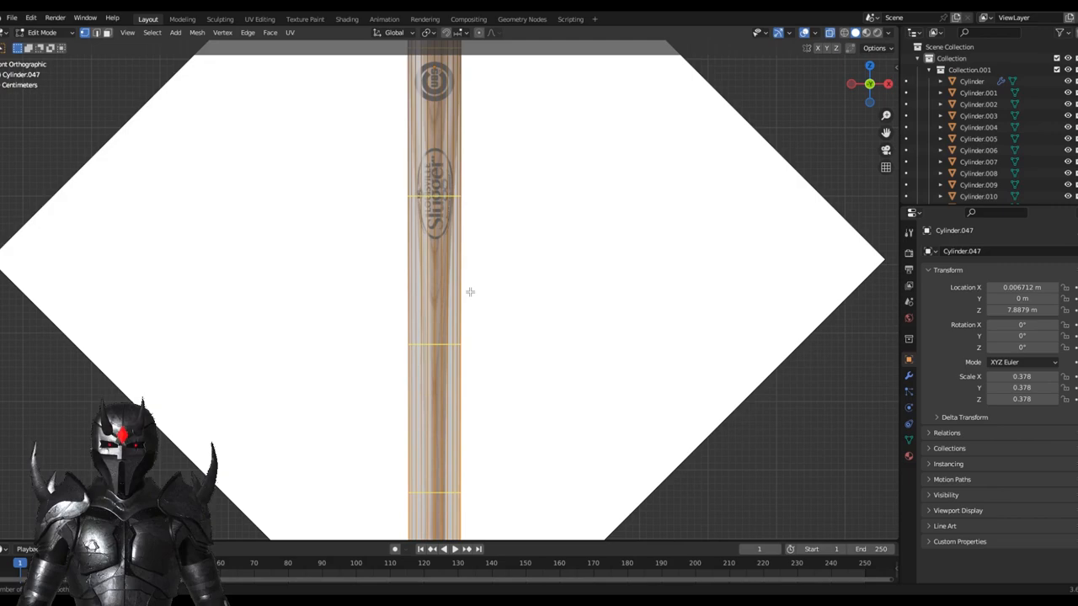
{"action": "left_click", "coordinate": [470, 292]}
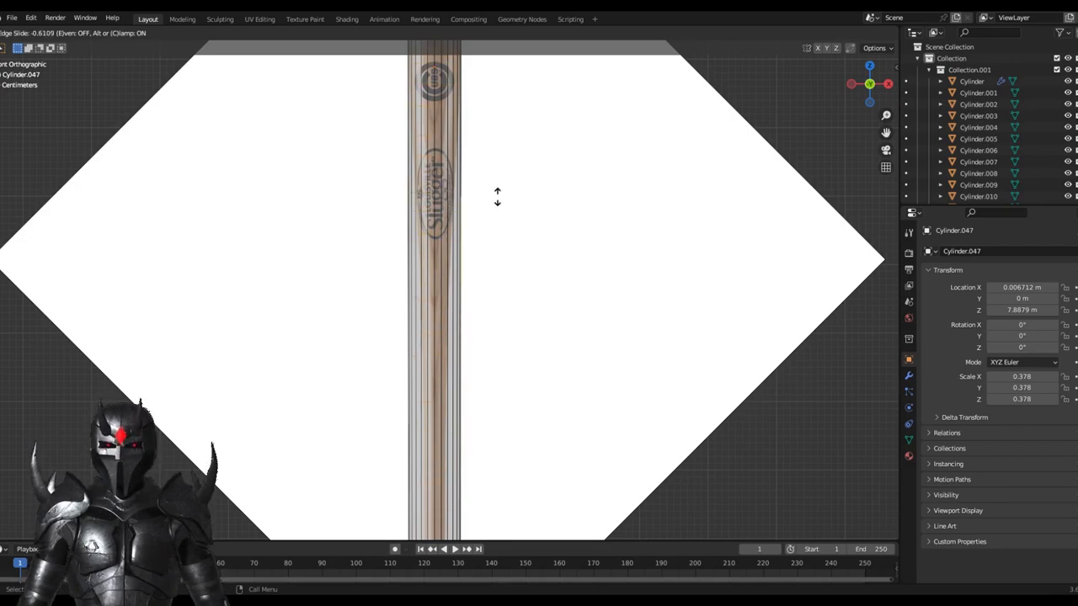
{"action": "left_click", "coordinate": [490, 256]}
{"action": "scroll", "coordinate": [490, 255], "scroll_direction": "down", "scroll_amount": 5}
{"action": "scroll", "coordinate": [534, 223], "scroll_direction": "down", "scroll_amount": 3, "text": "shift"}
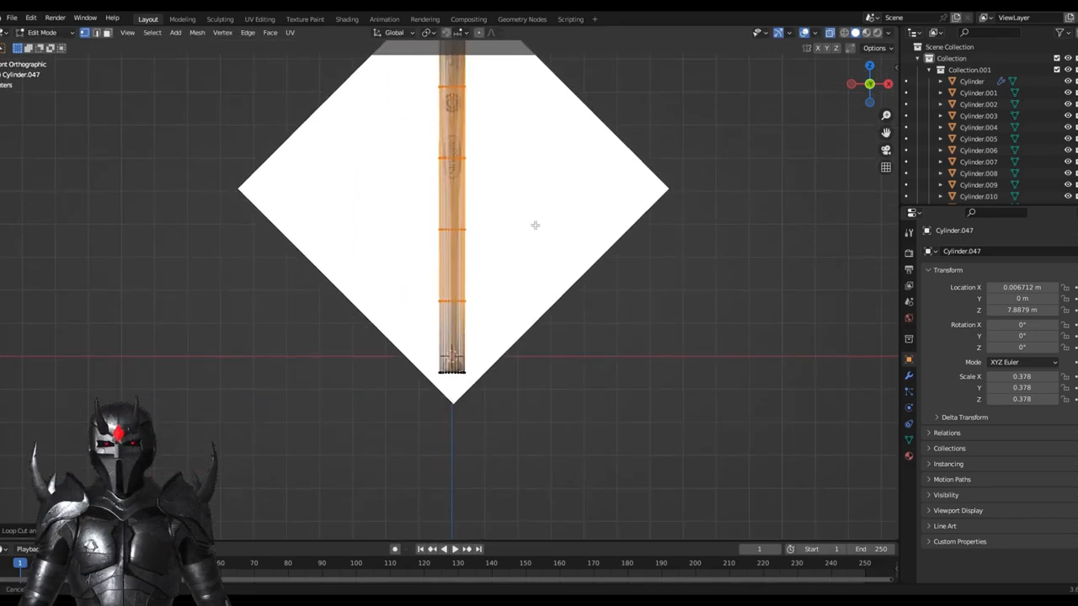
{"action": "scroll", "coordinate": [522, 250], "scroll_direction": "up", "scroll_amount": 5}
{"action": "scroll", "coordinate": [532, 359], "scroll_direction": "up", "scroll_amount": 5}
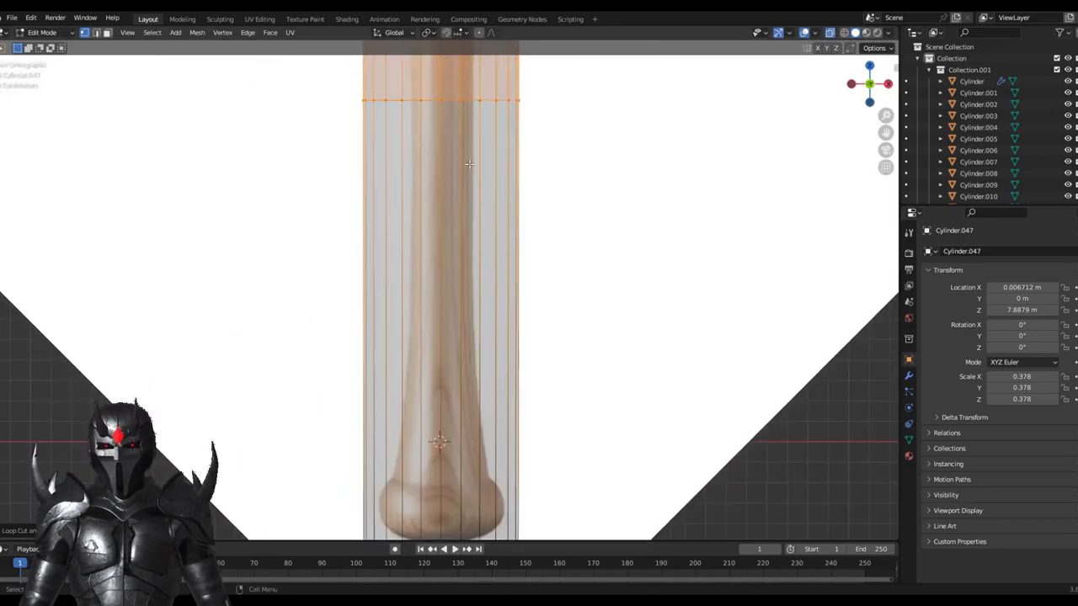
{"action": "scroll", "coordinate": [460, 138], "scroll_direction": "up", "scroll_amount": 1, "text": "shift"}
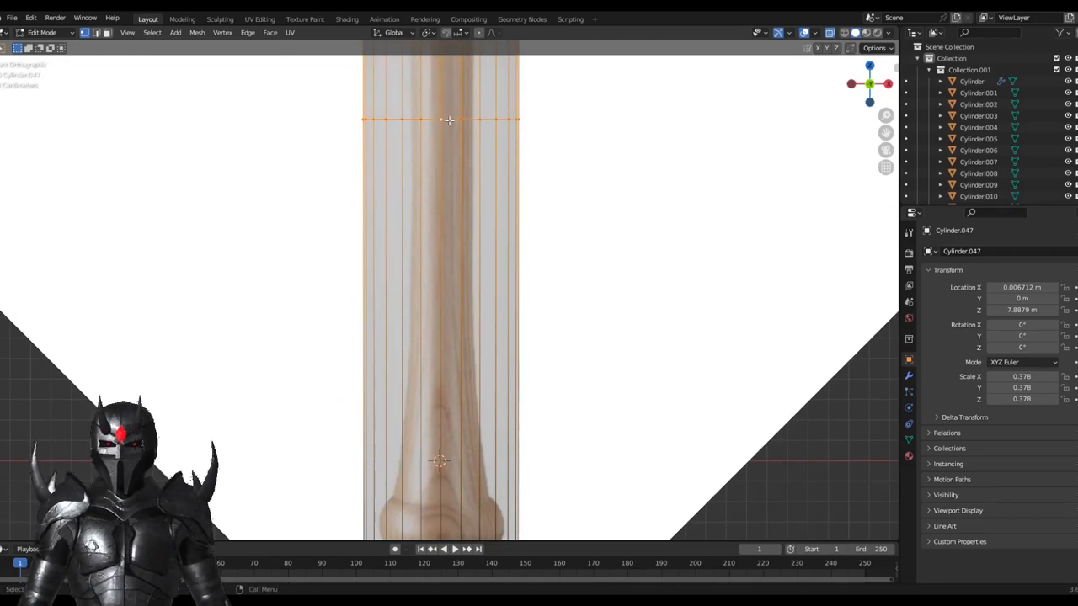
{"action": "scroll", "coordinate": [525, 255], "scroll_direction": "down", "scroll_amount": 1}
{"action": "scroll", "coordinate": [535, 222], "scroll_direction": "down", "scroll_amount": 2, "text": "shift"}
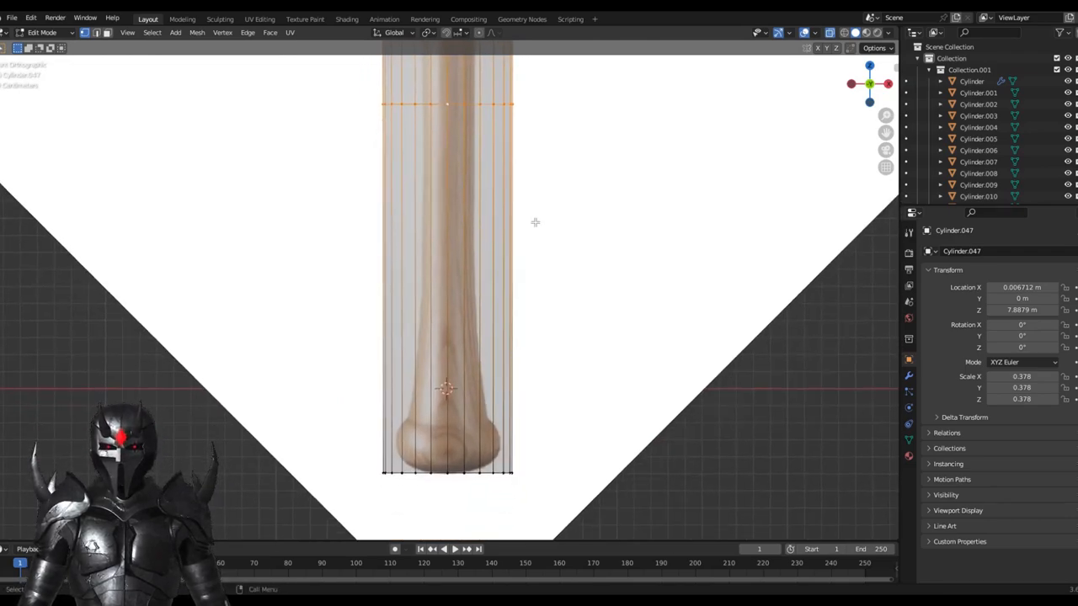
Step: Slide an edge loop down the bat so it sits just above the knob
{"action": "key", "text": "g"}
{"action": "key", "text": "g"}
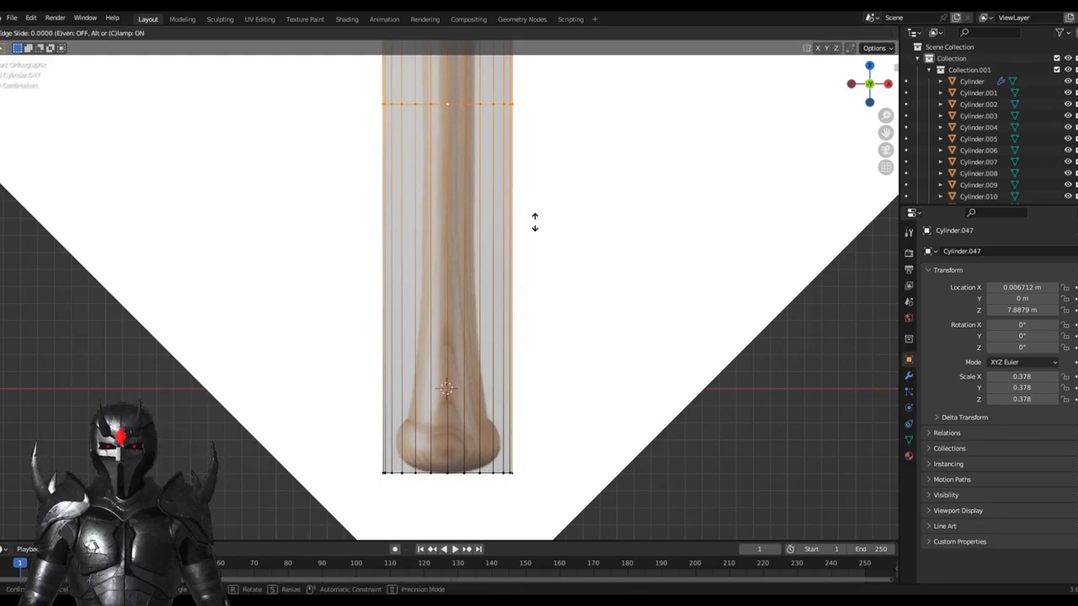
{"action": "right_click", "coordinate": [524, 481]}
{"action": "middle_click_drag", "start_coordinate": [594, 311], "coordinate": [573, 271], "text": "shift"}
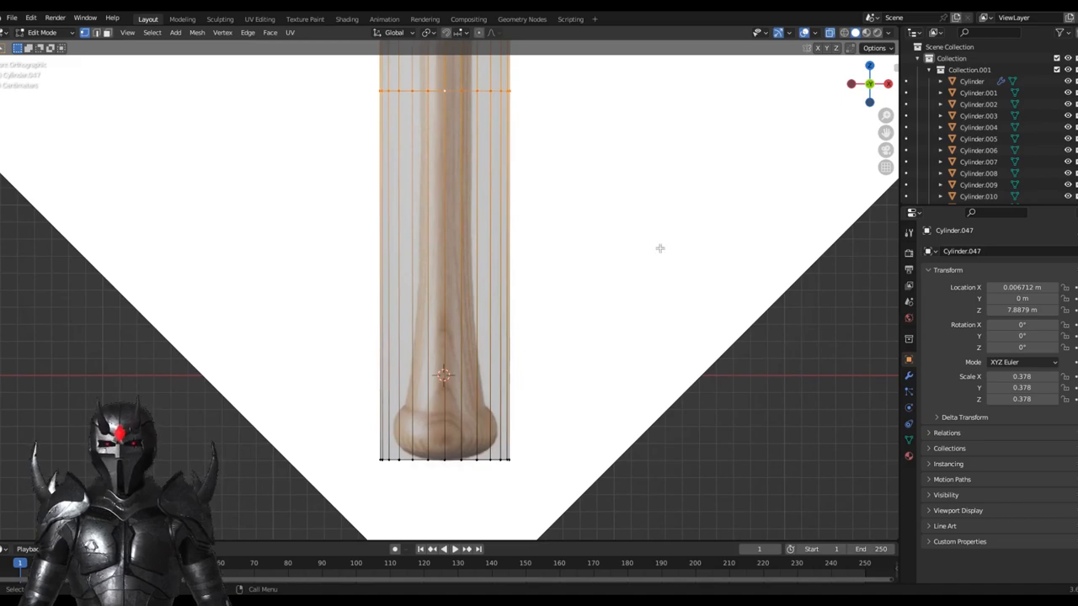
{"action": "key", "text": "g"}
{"action": "key", "text": "z"}
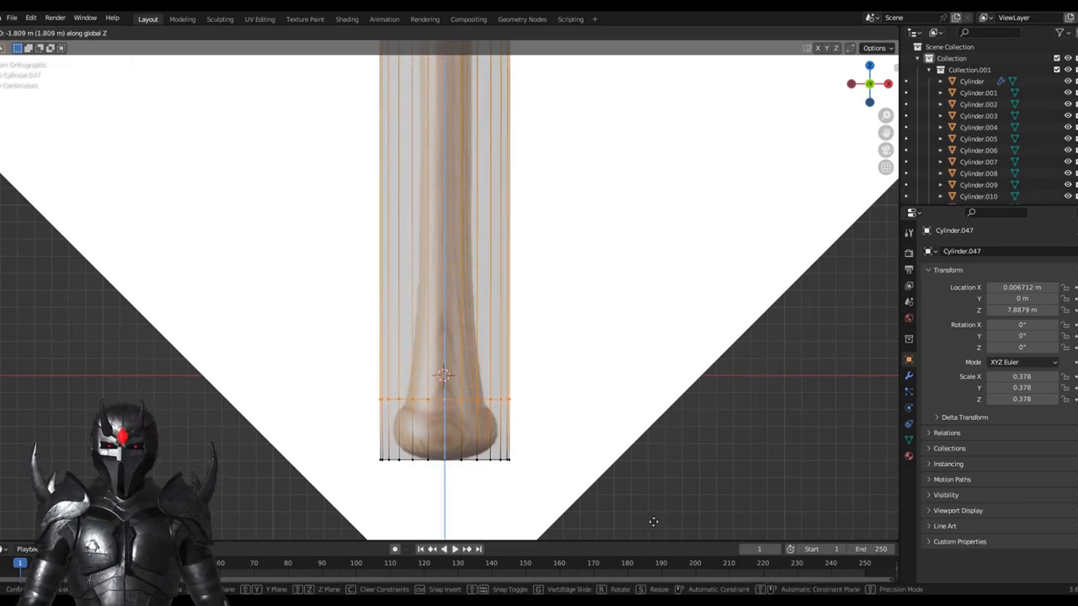
{"action": "key", "text": "Escape"}
{"action": "middle_click_drag", "start_coordinate": [665, 379], "coordinate": [652, 339], "text": "shift"}
{"action": "key", "text": "g"}
{"action": "key", "text": "g"}
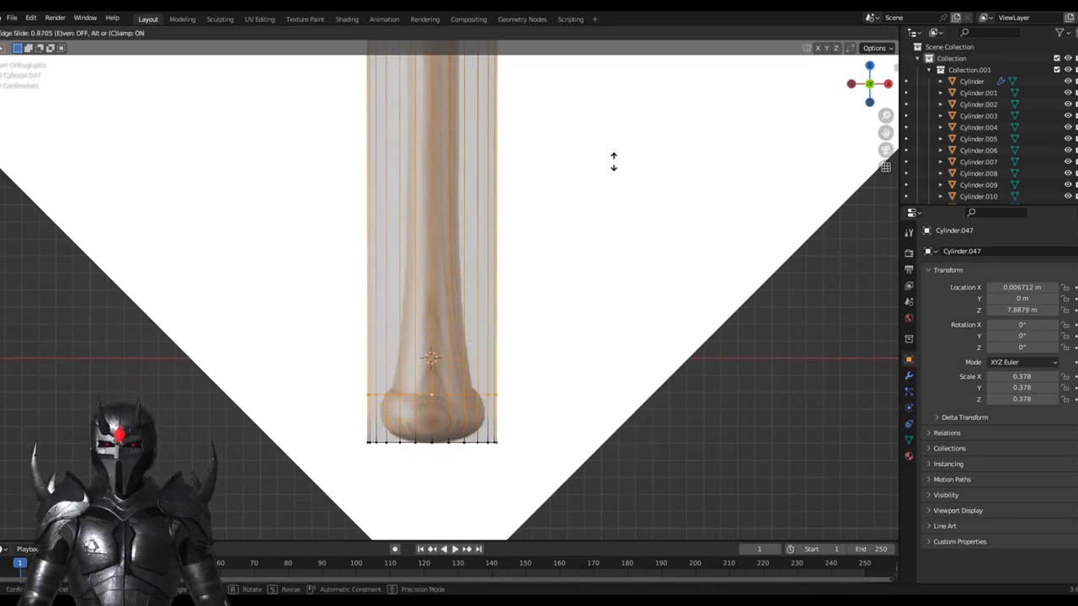
{"action": "left_click", "coordinate": [612, 155]}
{"action": "scroll", "coordinate": [556, 211], "scroll_direction": "down", "scroll_amount": 3}
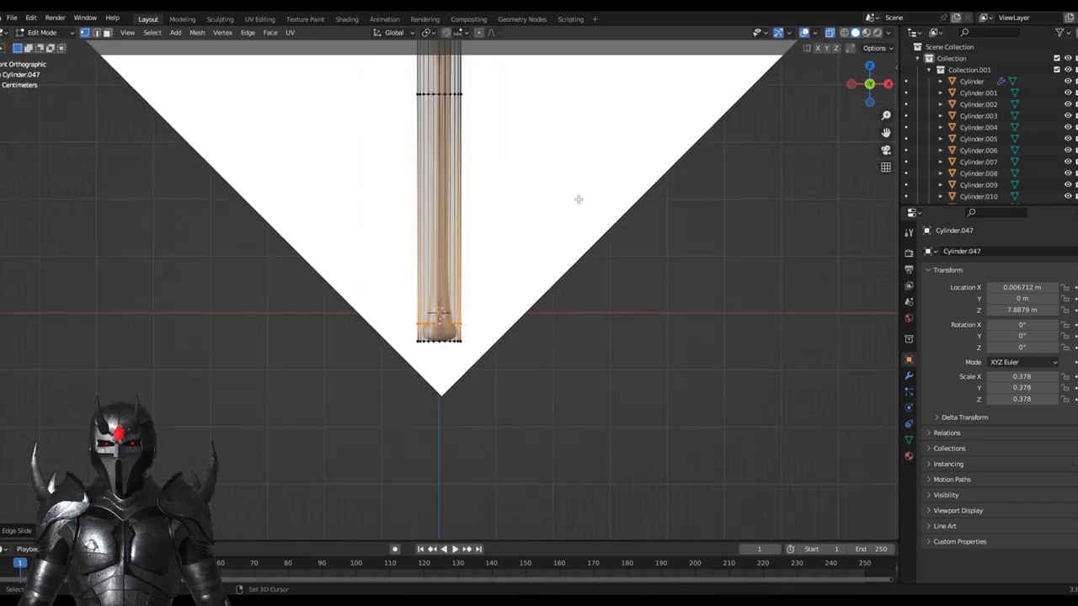
{"action": "scroll", "coordinate": [577, 197], "scroll_direction": "up", "scroll_amount": 3}
{"action": "scroll", "coordinate": [536, 303], "scroll_direction": "up", "scroll_amount": 3}
Step: Slide a higher edge loop into place along the handle
{"action": "left_click", "coordinate": [425, 187], "text": "alt"}
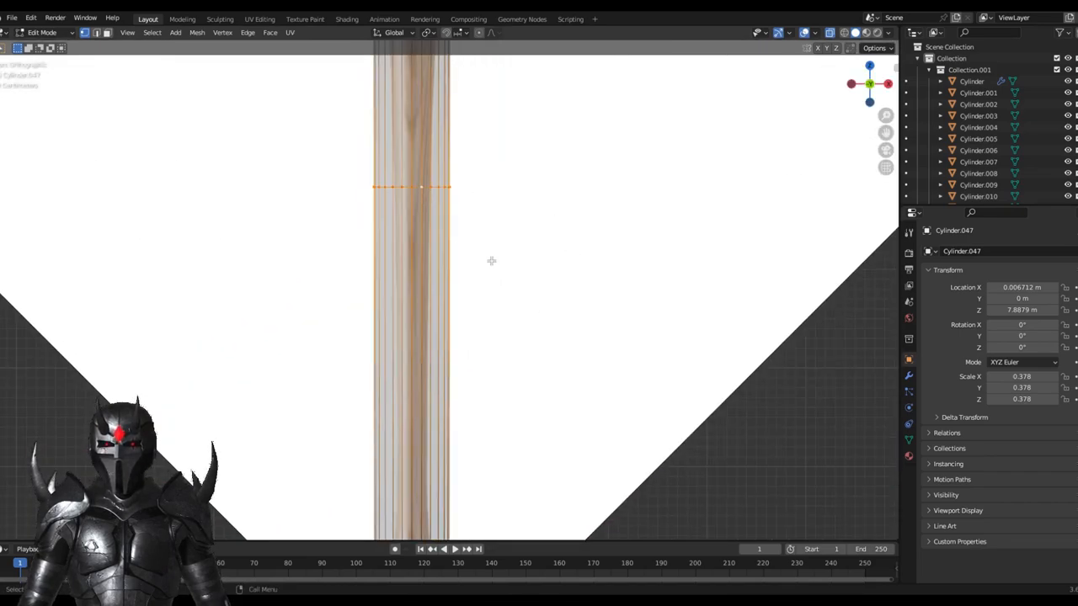
{"action": "key", "text": "g"}
{"action": "key", "text": "g"}
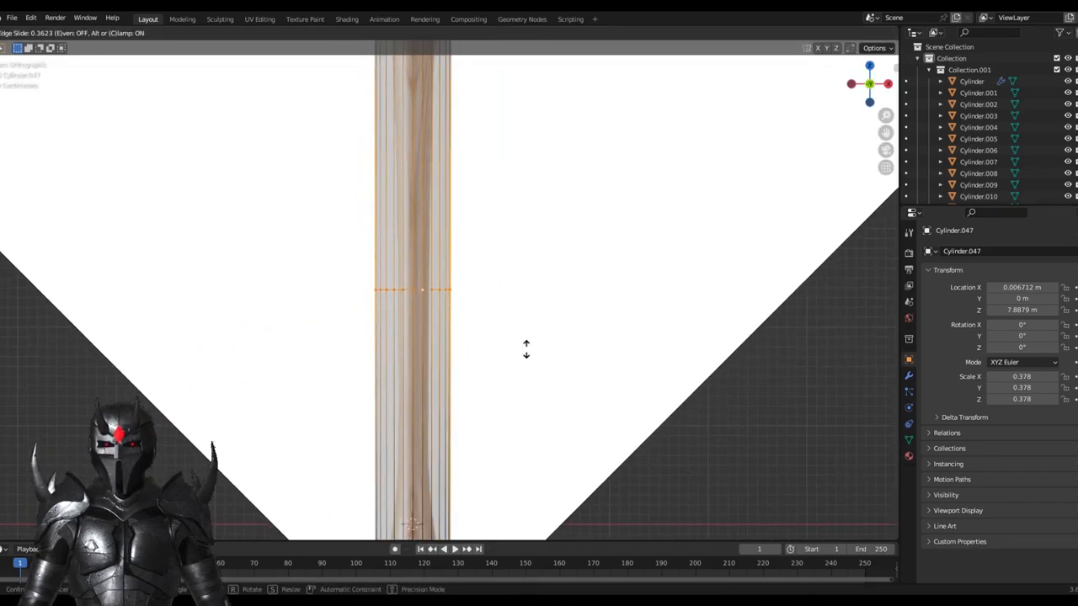
{"action": "left_click", "coordinate": [527, 339]}
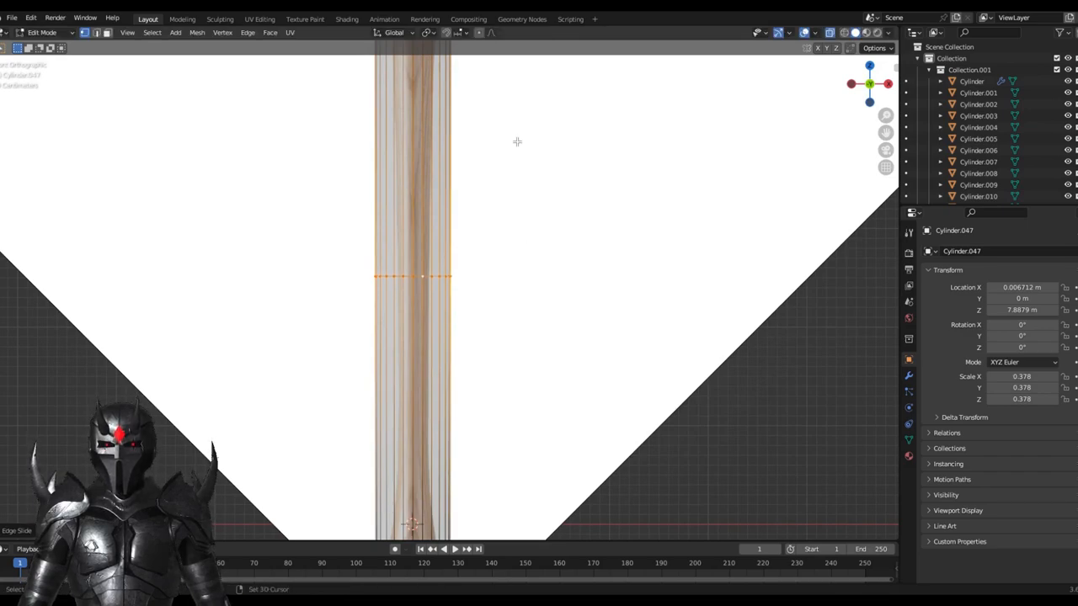
{"action": "middle_click_drag", "start_coordinate": [517, 142], "coordinate": [520, 217], "text": "shift"}
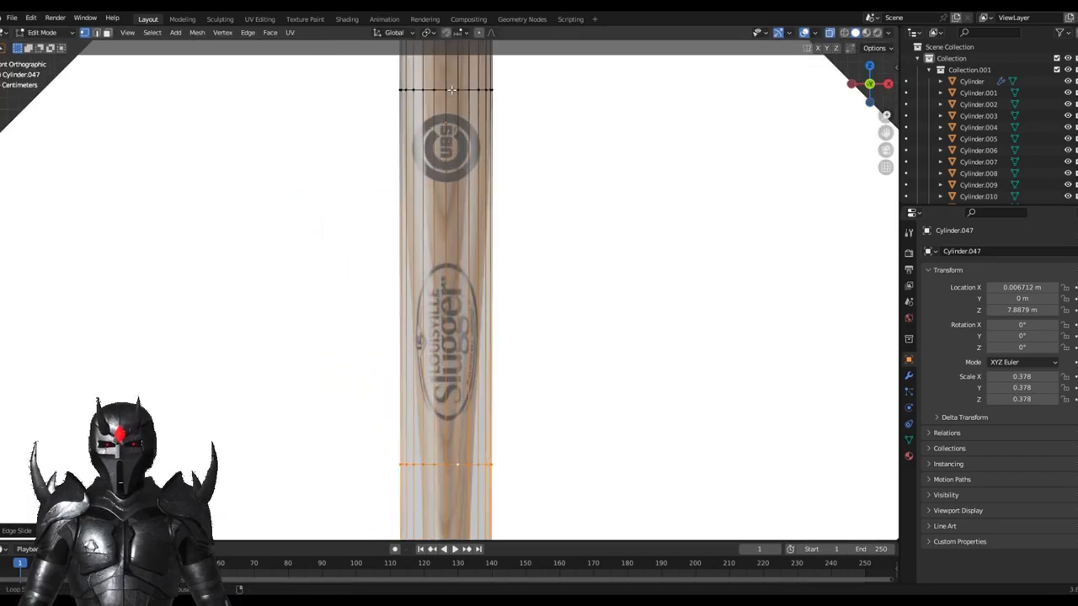
Step: Scale the loop beneath the logo inward, then slim the whole mesh slightly
{"action": "left_click", "coordinate": [452, 89], "text": "alt"}
{"action": "scroll", "coordinate": [493, 343], "scroll_direction": "up", "scroll_amount": 5}
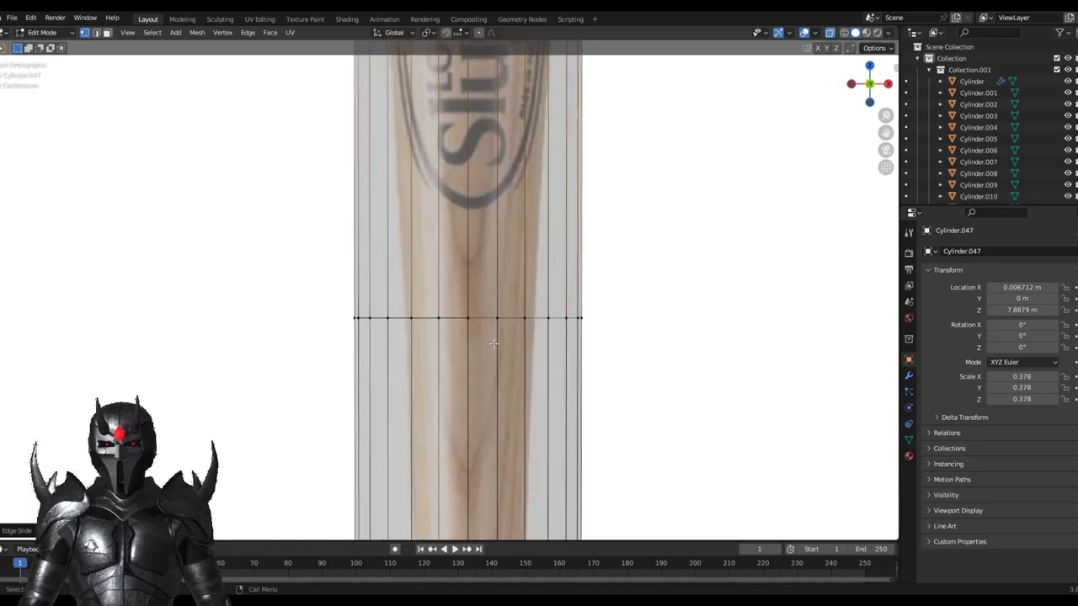
{"action": "left_click", "coordinate": [484, 318]}
{"action": "scroll", "coordinate": [601, 271], "scroll_direction": "down", "scroll_amount": 3}
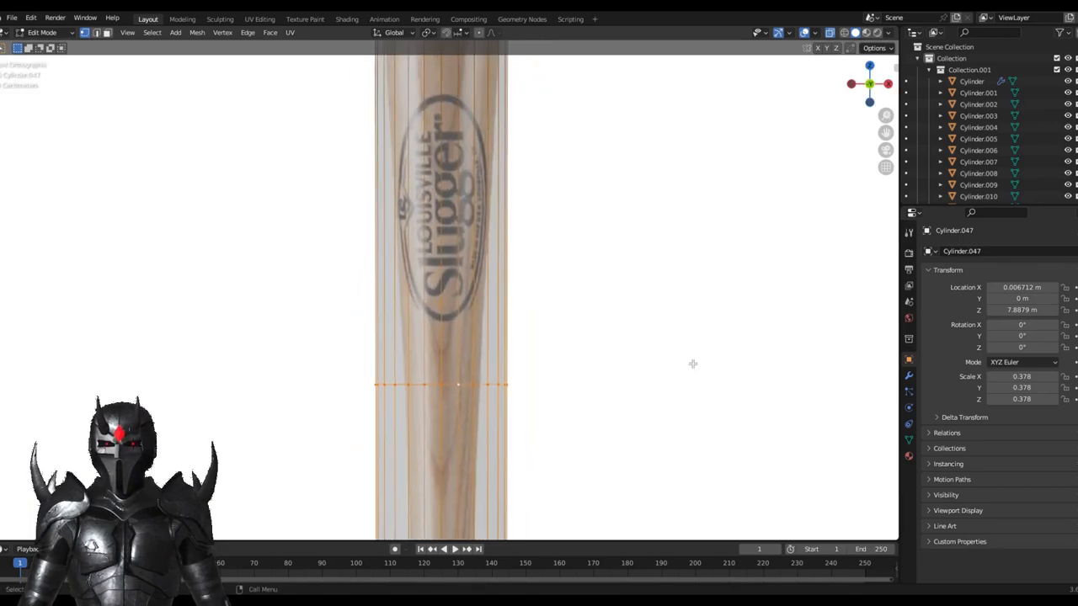
{"action": "key", "text": "s"}
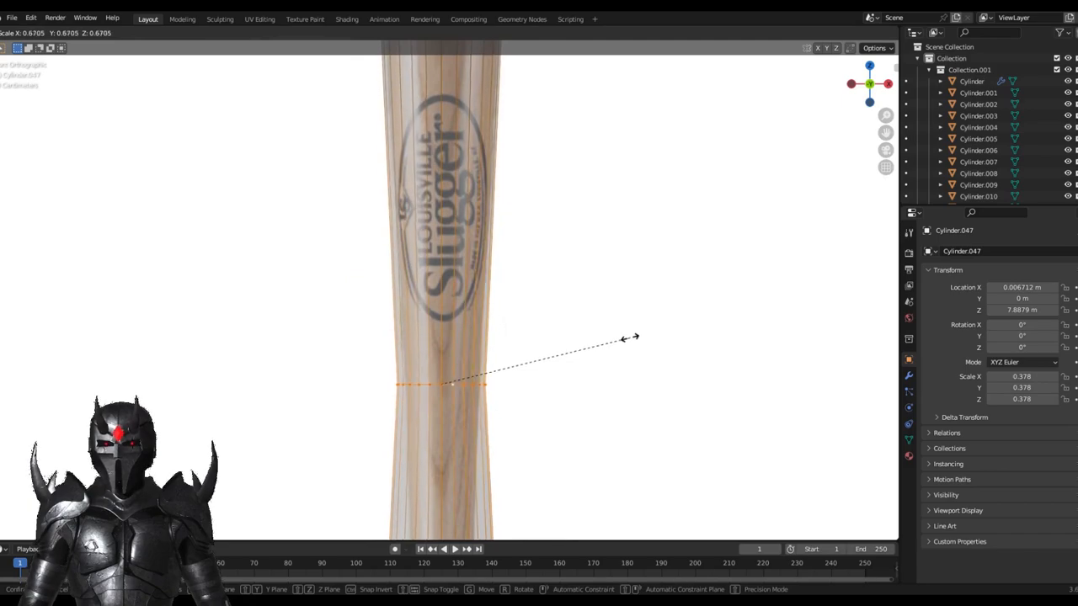
{"action": "left_click", "coordinate": [611, 340]}
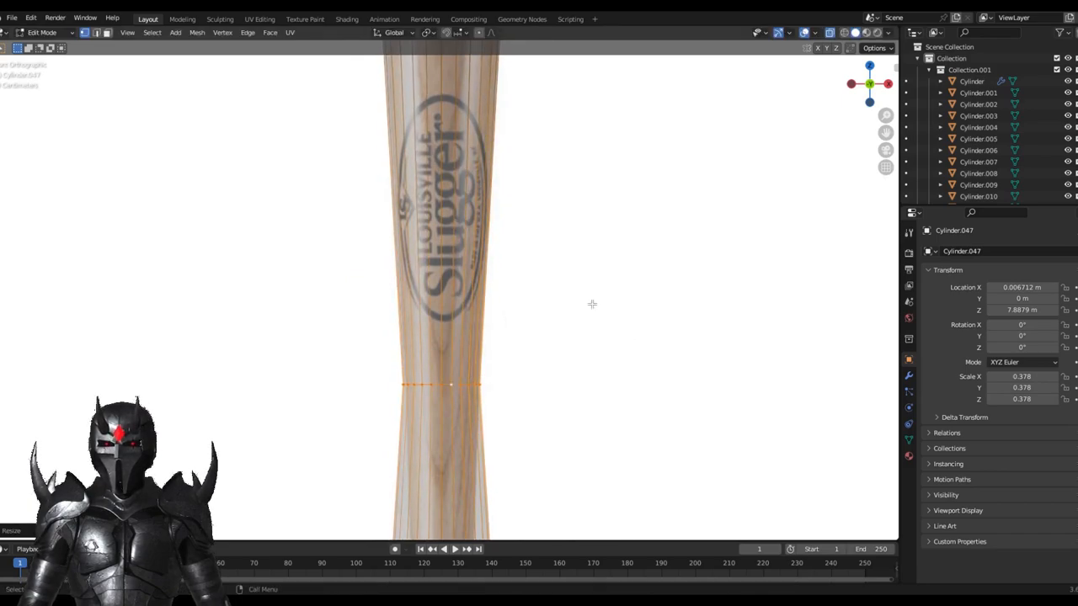
{"action": "scroll", "coordinate": [541, 242], "scroll_direction": "down", "scroll_amount": 2}
{"action": "scroll", "coordinate": [500, 282], "scroll_direction": "up", "scroll_amount": 4, "text": "shift"}
{"action": "scroll", "coordinate": [497, 253], "scroll_direction": "up", "scroll_amount": 4}
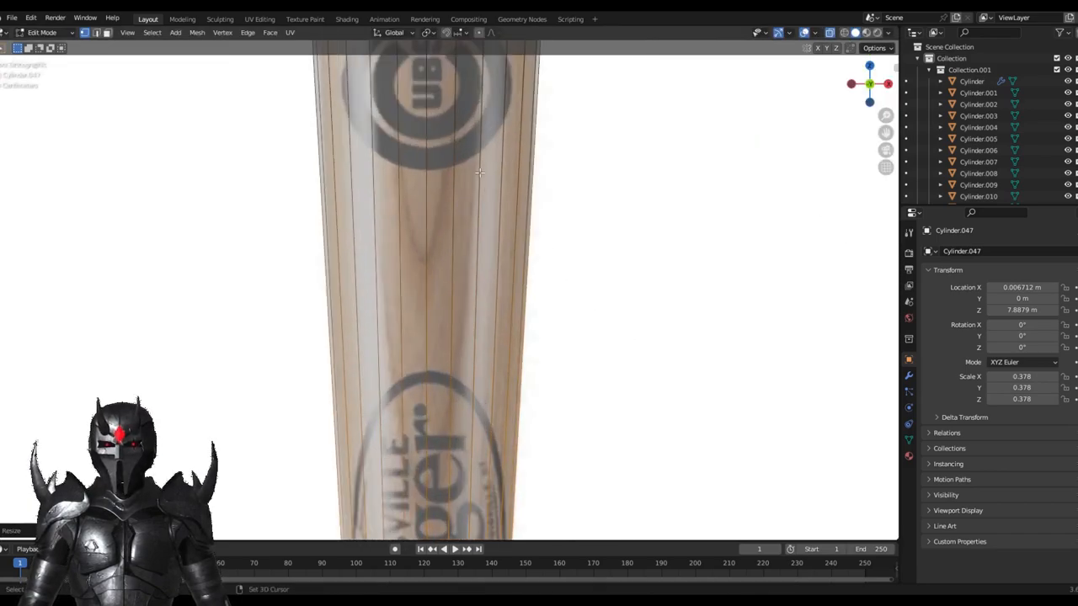
{"action": "scroll", "coordinate": [482, 206], "scroll_direction": "down", "scroll_amount": 1}
{"action": "scroll", "coordinate": [482, 206], "scroll_direction": "up", "scroll_amount": 2}
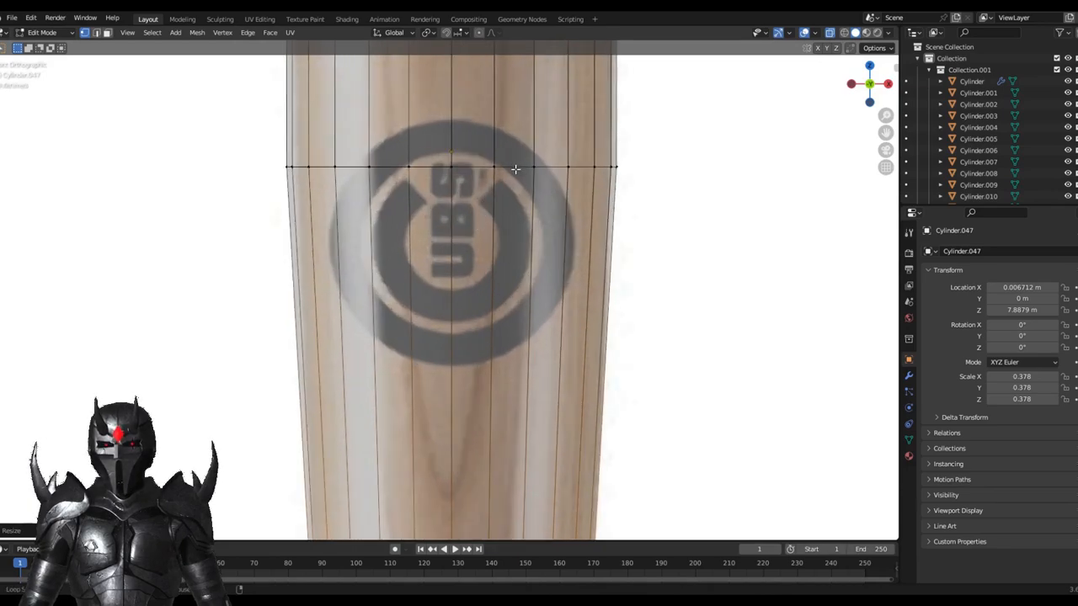
{"action": "key", "text": "a"}
{"action": "key", "text": "s"}
{"action": "left_click", "coordinate": [771, 194]}
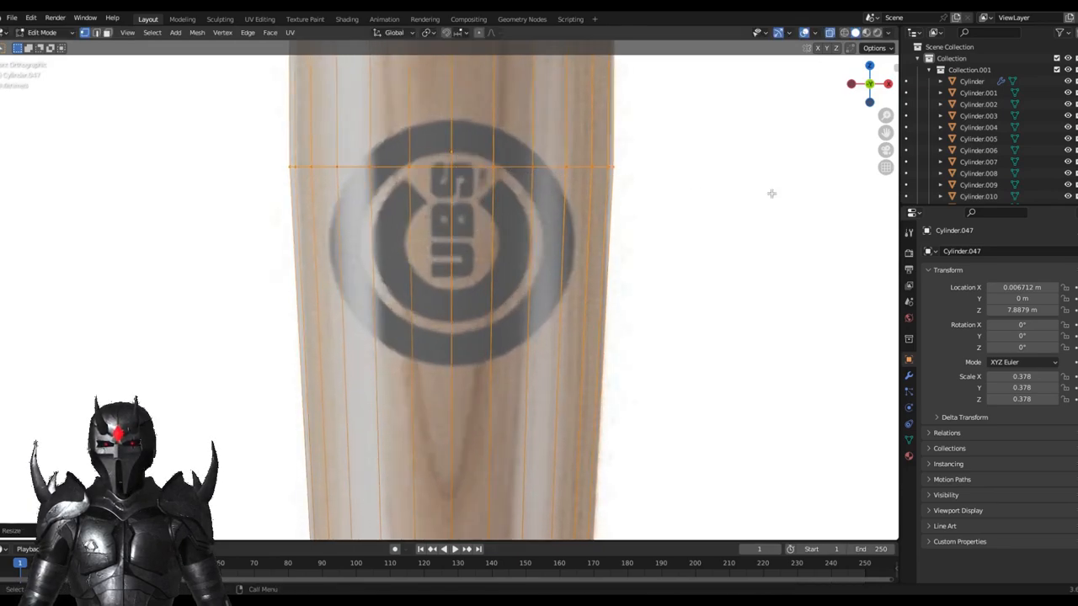
{"action": "scroll", "coordinate": [707, 189], "scroll_direction": "down", "scroll_amount": 5}
{"action": "scroll", "coordinate": [584, 214], "scroll_direction": "up", "scroll_amount": 3, "text": "shift"}
{"action": "scroll", "coordinate": [580, 278], "scroll_direction": "up", "scroll_amount": 3, "text": "shift"}
{"action": "scroll", "coordinate": [617, 169], "scroll_direction": "up", "scroll_amount": 4}
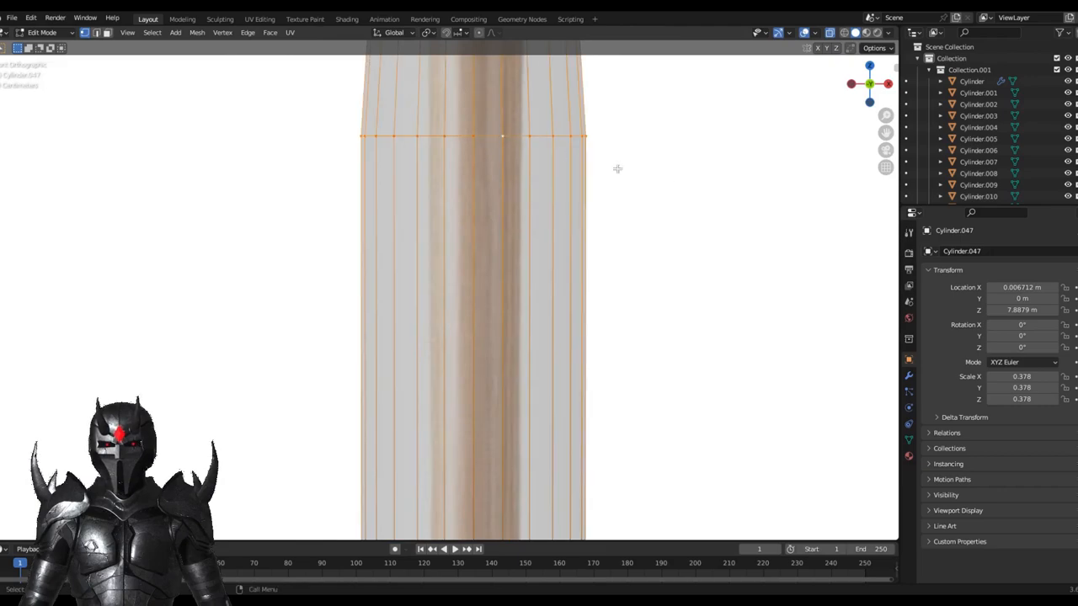
Step: Scale the top loop and the shaft loops above the knob inward to taper the handle
{"action": "key", "text": "s"}
{"action": "left_click", "coordinate": [562, 165]}
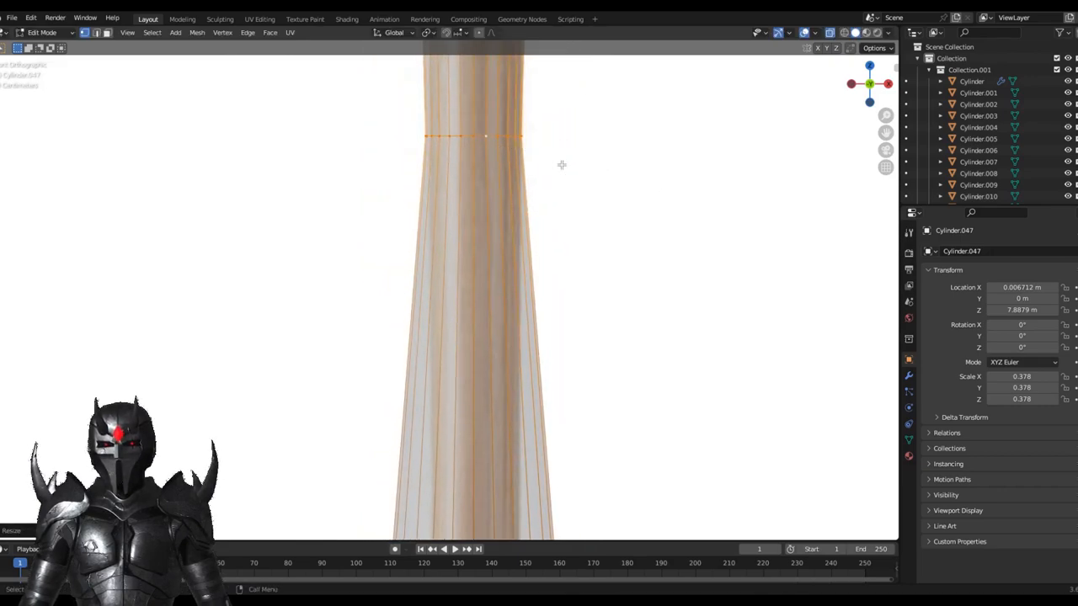
{"action": "key", "text": "alt+a"}
{"action": "scroll", "coordinate": [536, 329], "scroll_direction": "down", "scroll_amount": 3}
{"action": "scroll", "coordinate": [560, 349], "scroll_direction": "down", "scroll_amount": 4, "text": "shift"}
{"action": "scroll", "coordinate": [545, 334], "scroll_direction": "up", "scroll_amount": 4}
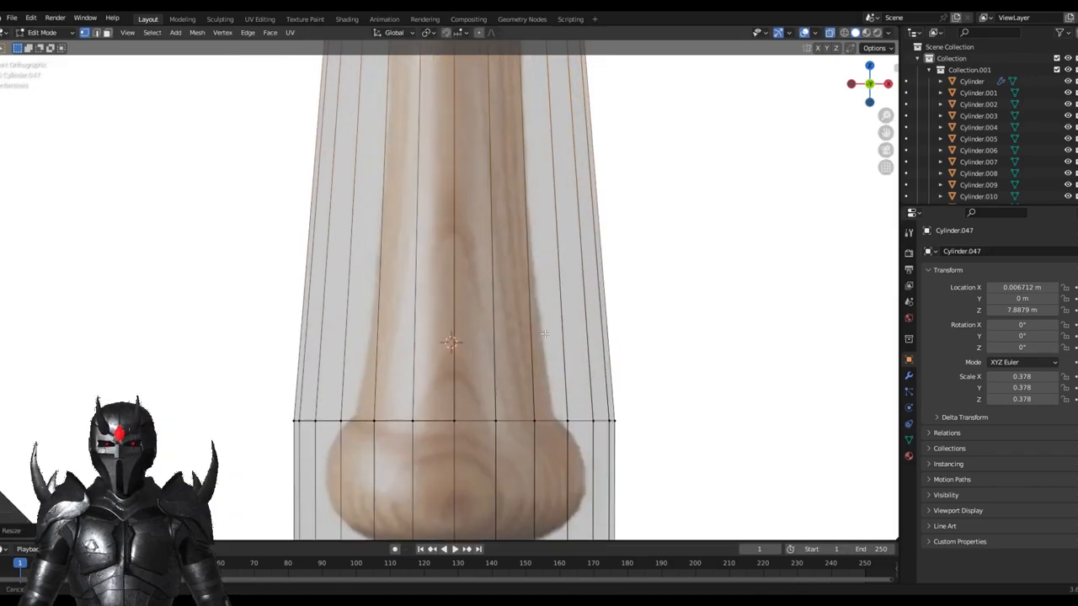
{"action": "scroll", "coordinate": [505, 328], "scroll_direction": "down", "scroll_amount": 3, "text": "shift"}
{"action": "key", "text": "l"}
{"action": "key", "text": "s"}
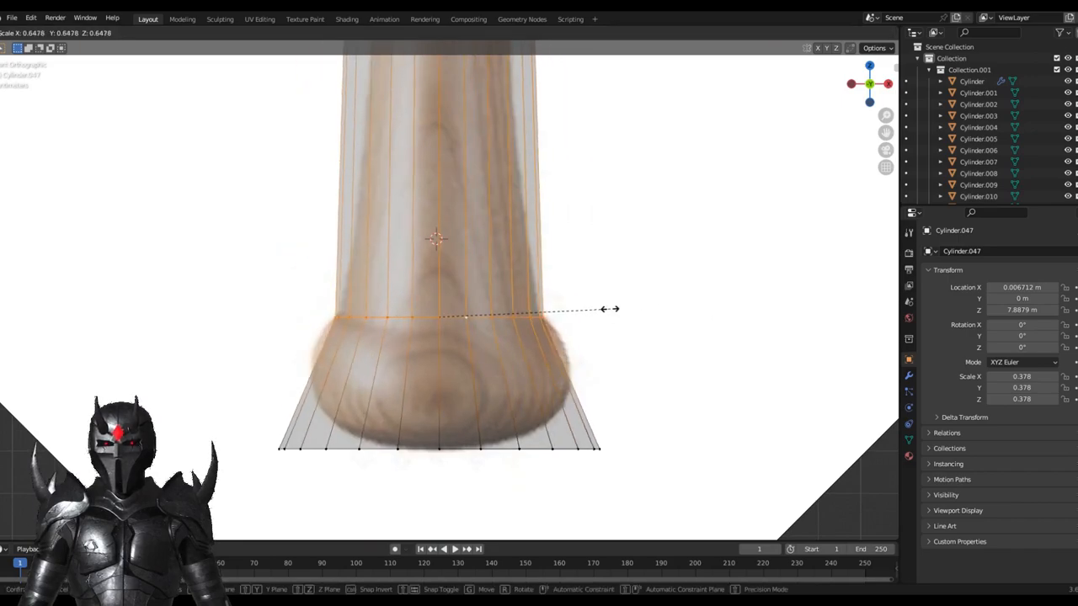
{"action": "left_click", "coordinate": [606, 306]}
{"action": "scroll", "coordinate": [562, 200], "scroll_direction": "down", "scroll_amount": 5}
{"action": "scroll", "coordinate": [524, 253], "scroll_direction": "up", "scroll_amount": 3, "text": "shift"}
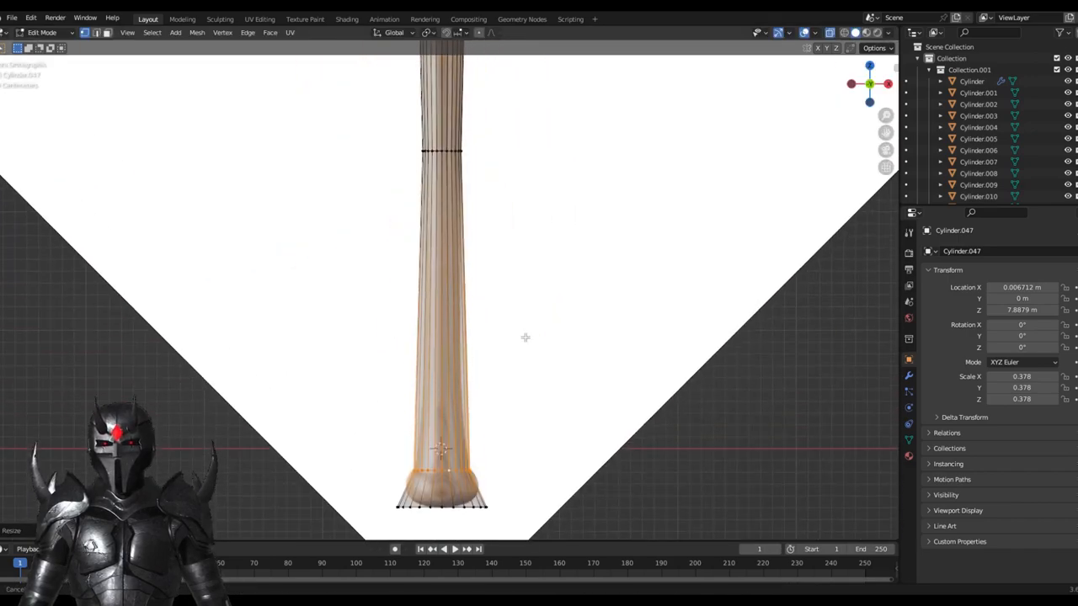
{"action": "scroll", "coordinate": [502, 193], "scroll_direction": "down", "scroll_amount": 2, "text": "shift"}
{"action": "scroll", "coordinate": [503, 189], "scroll_direction": "up", "scroll_amount": 3}
{"action": "scroll", "coordinate": [505, 244], "scroll_direction": "up", "scroll_amount": 2, "text": "shift"}
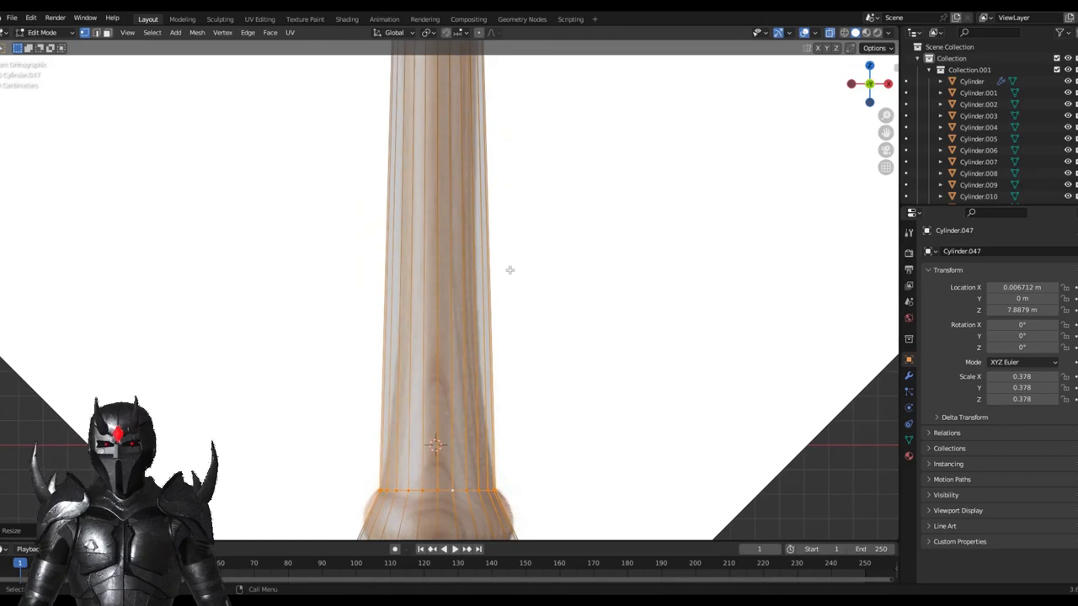
{"action": "key", "text": "ctrl+r"}
Step: Add a loop on the lower shaft, slide it down and narrow it
{"action": "left_click", "coordinate": [462, 283]}
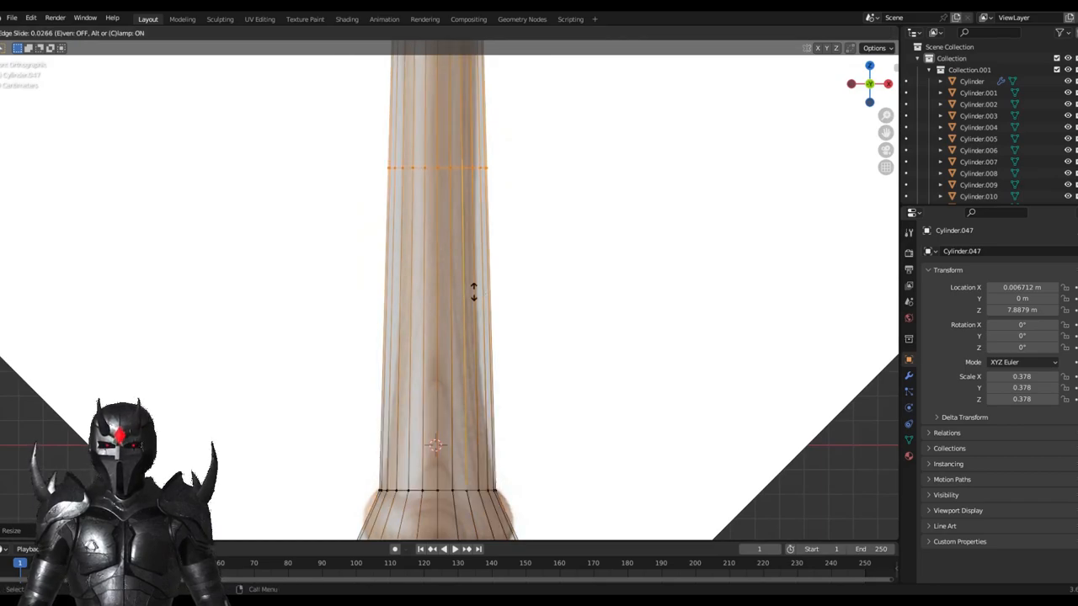
{"action": "right_click", "coordinate": [473, 290]}
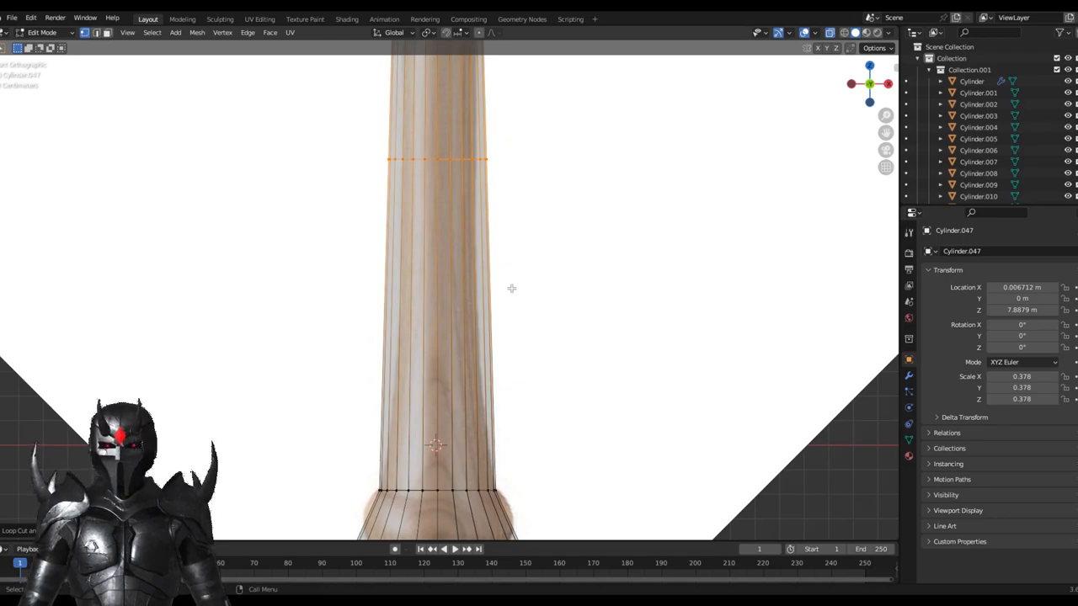
{"action": "key", "text": "g"}
{"action": "key", "text": "g"}
{"action": "left_click", "coordinate": [506, 398]}
{"action": "key", "text": "s"}
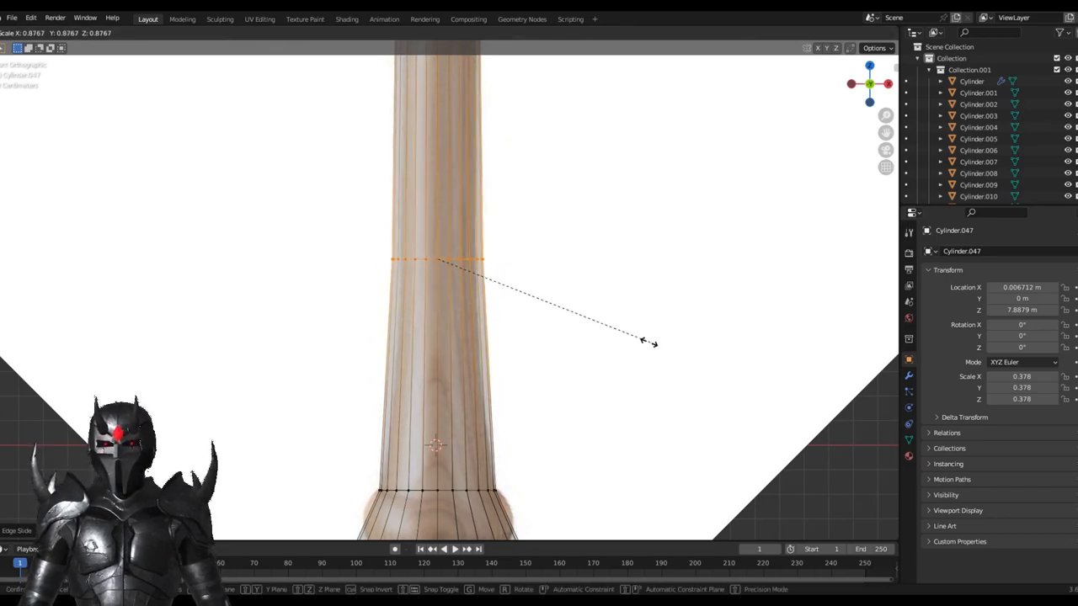
{"action": "left_click", "coordinate": [612, 334]}
Step: Add and narrow another loop near the bottom of the handle, then undo two edits
{"action": "key", "text": "ctrl+r"}
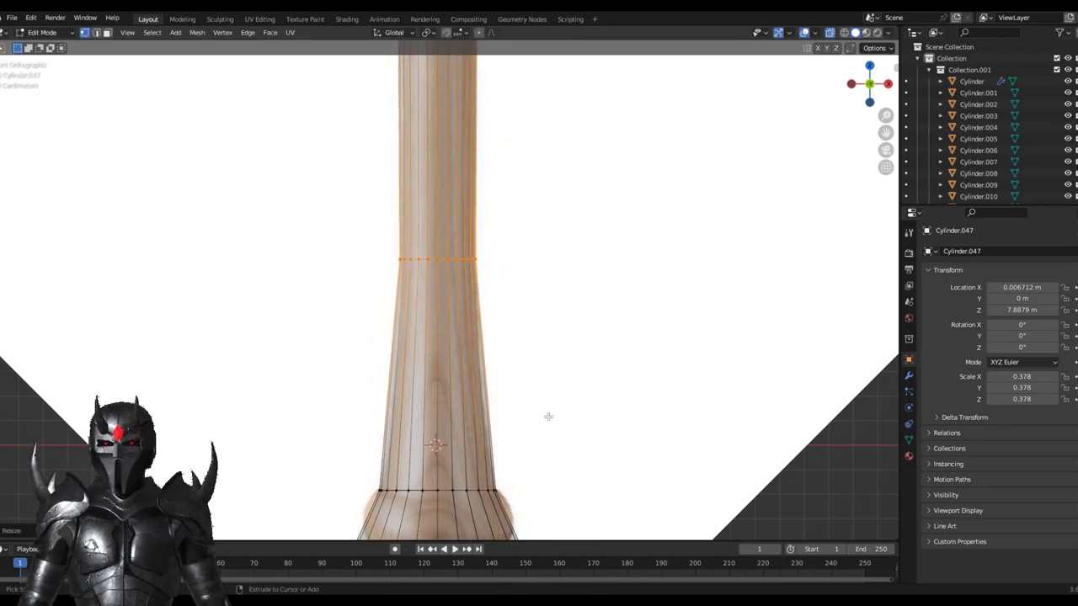
{"action": "left_click", "coordinate": [486, 402]}
{"action": "left_click", "coordinate": [485, 415]}
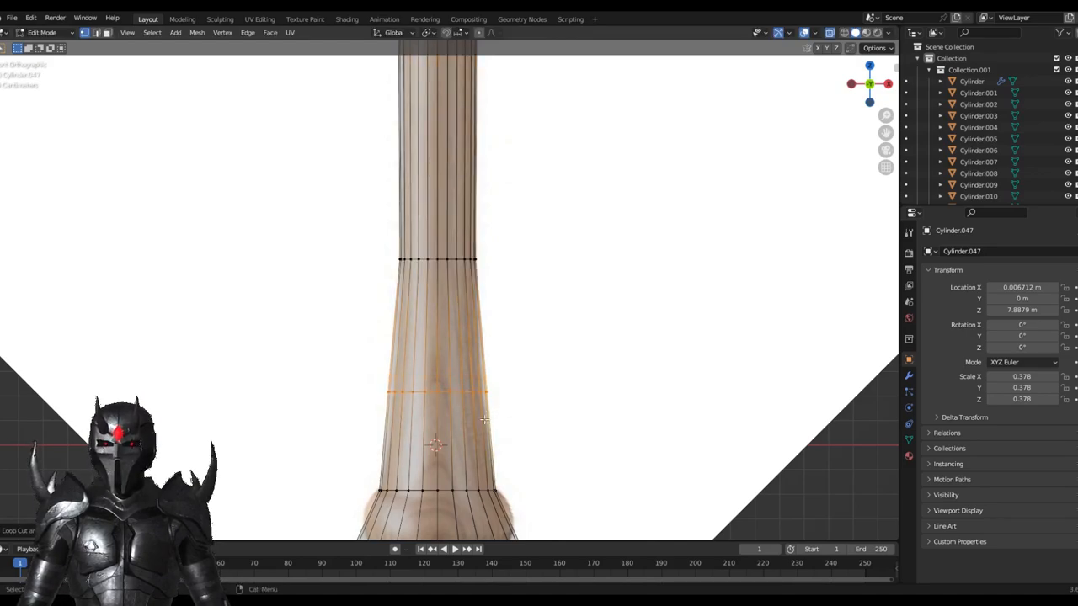
{"action": "key", "text": "s"}
{"action": "left_click", "coordinate": [629, 404]}
{"action": "key", "text": "ctrl+z"}
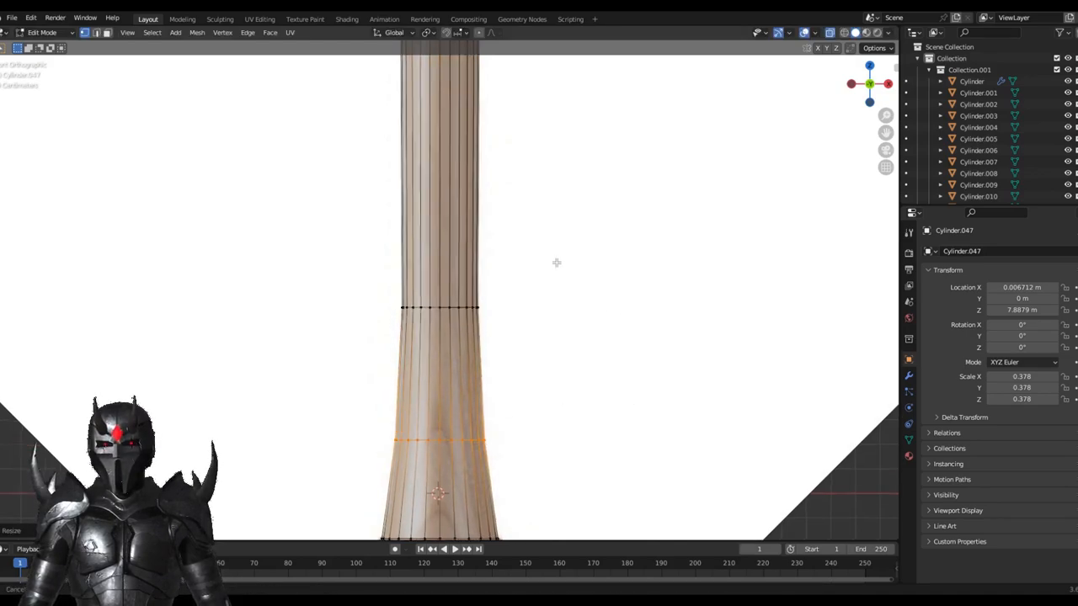
{"action": "key", "text": "ctrl+z"}
{"action": "key", "text": "ctrl+z"}
{"action": "key", "text": "ctrl+z"}
{"action": "scroll", "coordinate": [513, 214], "scroll_direction": "down", "scroll_amount": 5}
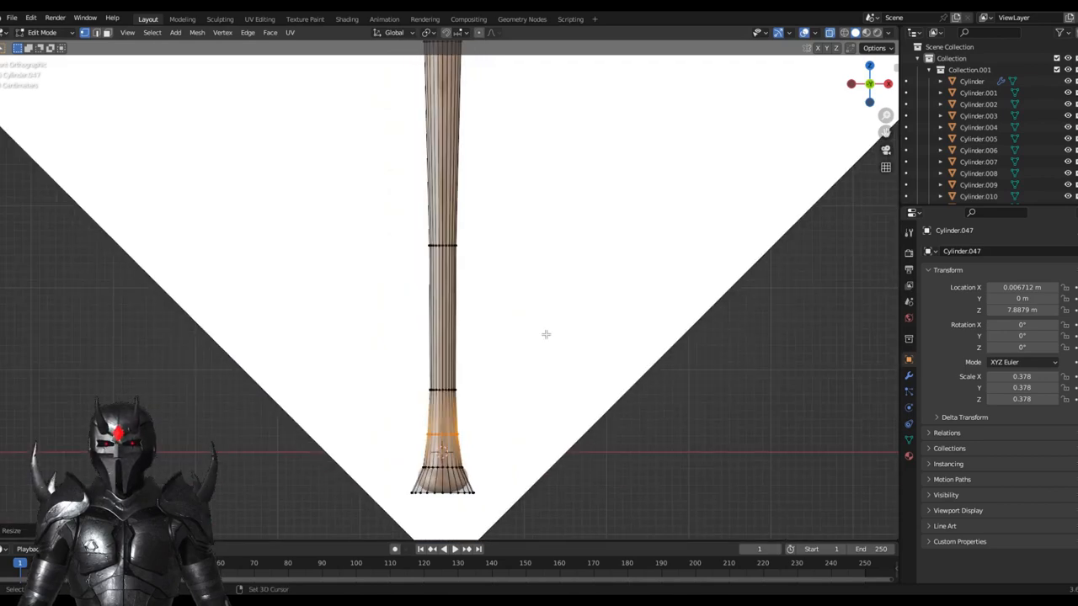
{"action": "scroll", "coordinate": [546, 332], "scroll_direction": "up", "scroll_amount": 2}
{"action": "scroll", "coordinate": [542, 193], "scroll_direction": "up", "scroll_amount": 4}
{"action": "scroll", "coordinate": [549, 284], "scroll_direction": "down", "scroll_amount": 1}
{"action": "scroll", "coordinate": [549, 285], "scroll_direction": "up", "scroll_amount": 1}
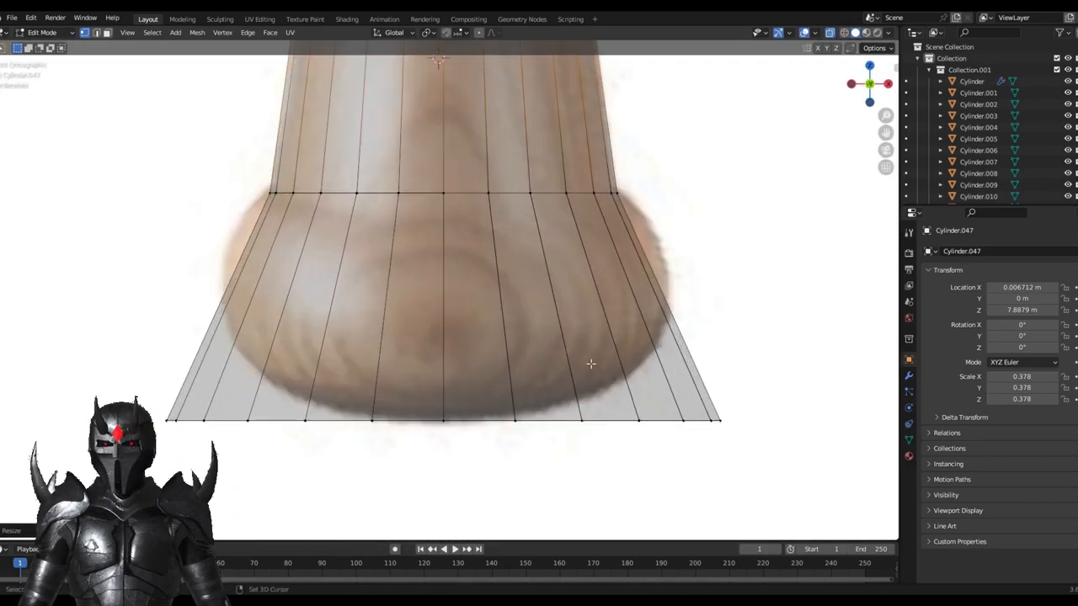
{"action": "scroll", "coordinate": [589, 361], "scroll_direction": "up", "scroll_amount": 1}
Step: Shrink and raise the knob's bottom ring, return to Object Mode and bring up the Add menu
{"action": "left_click", "coordinate": [541, 347], "text": "alt"}
{"action": "key", "text": "s"}
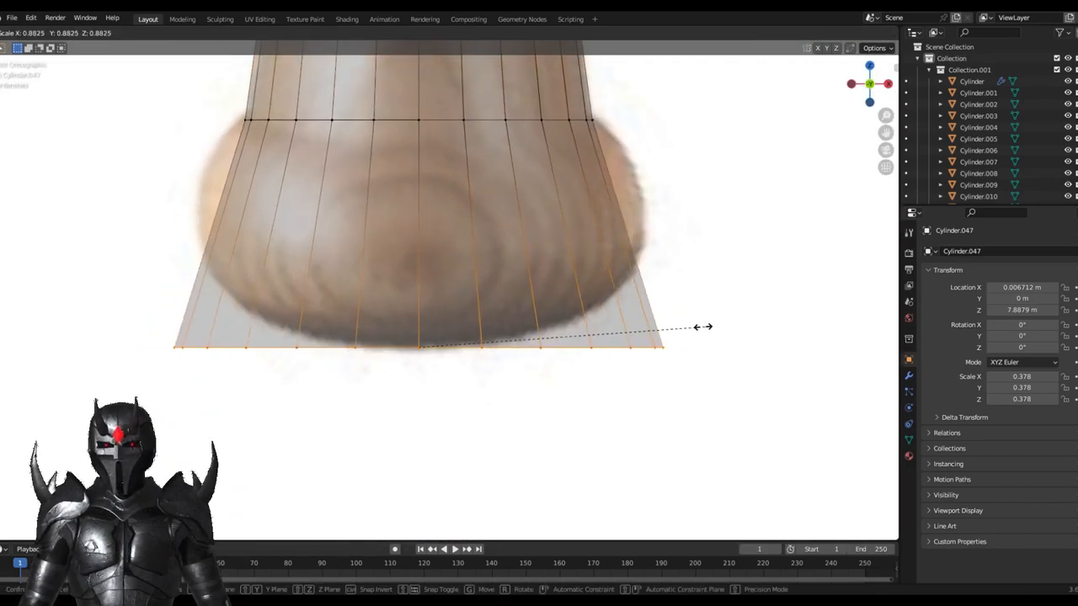
{"action": "left_click", "coordinate": [623, 343]}
{"action": "key", "text": "g"}
{"action": "key", "text": "z"}
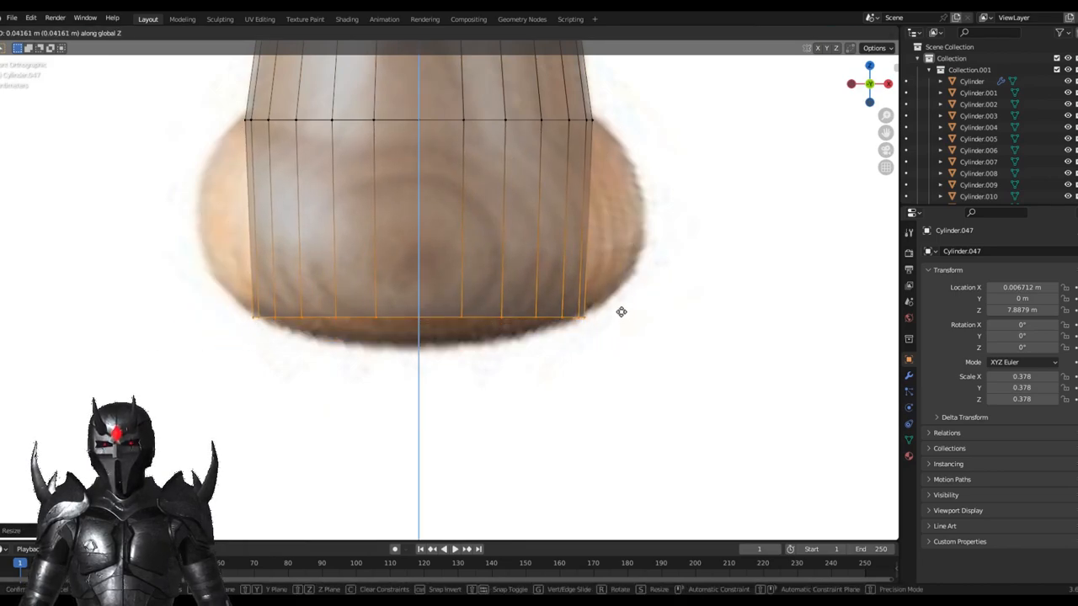
{"action": "left_click", "coordinate": [621, 313]}
{"action": "scroll", "coordinate": [631, 286], "scroll_direction": "down", "scroll_amount": 3}
{"action": "scroll", "coordinate": [641, 337], "scroll_direction": "down", "scroll_amount": 7}
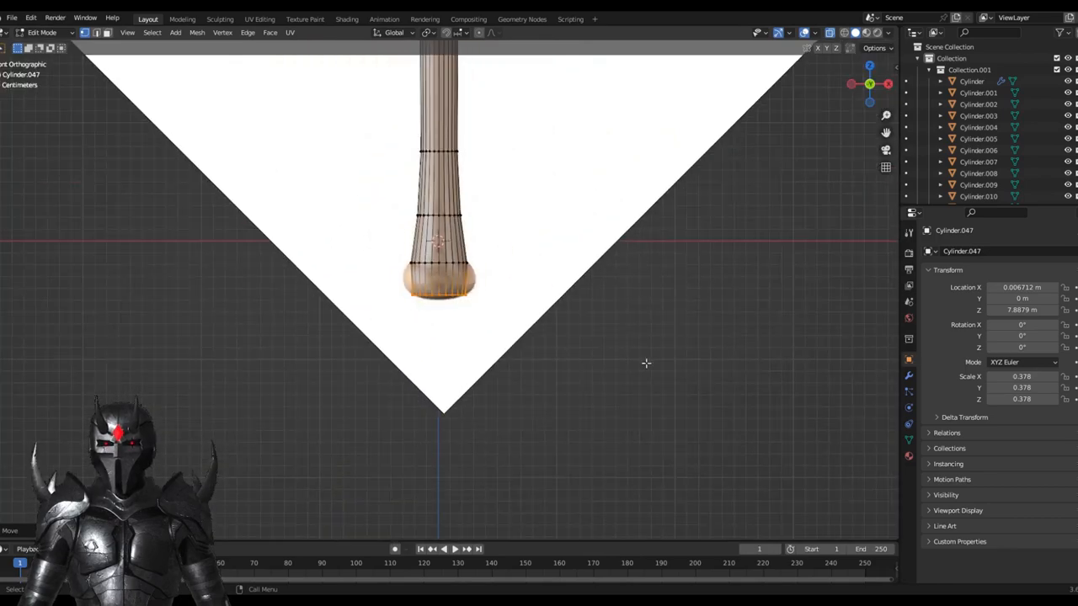
{"action": "key", "text": "Tab"}
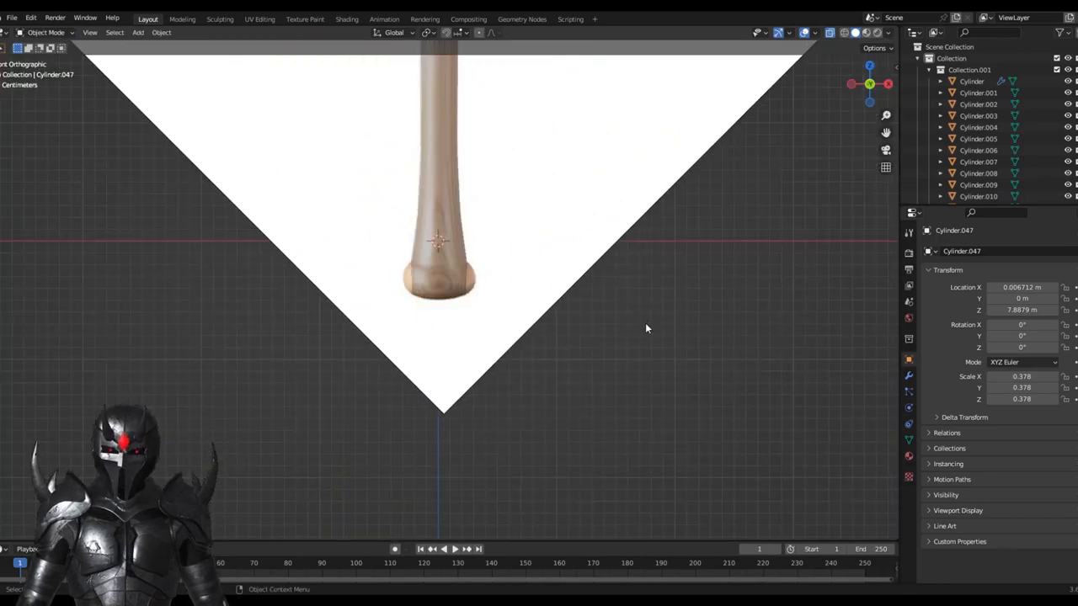
{"action": "key", "text": "shift+a"}
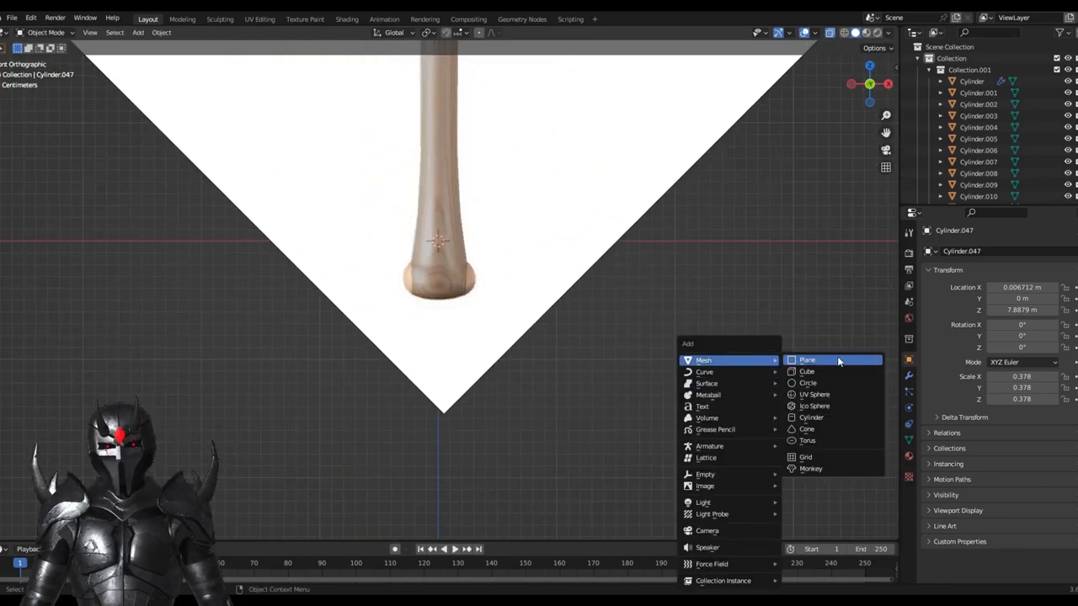
Step: Add a torus at the origin, switch X-Ray off, and show its 48/12-segment creation settings from a low side view
{"action": "left_click", "coordinate": [812, 441]}
{"action": "mouse_move", "coordinate": [808, 435]}
{"action": "middle_mouse_down"}
{"action": "mouse_move", "coordinate": [613, 315]}
{"action": "mouse_move", "coordinate": [581, 335]}
{"action": "middle_mouse_up"}
{"action": "scroll", "coordinate": [581, 335], "scroll_direction": "up", "scroll_amount": 2}
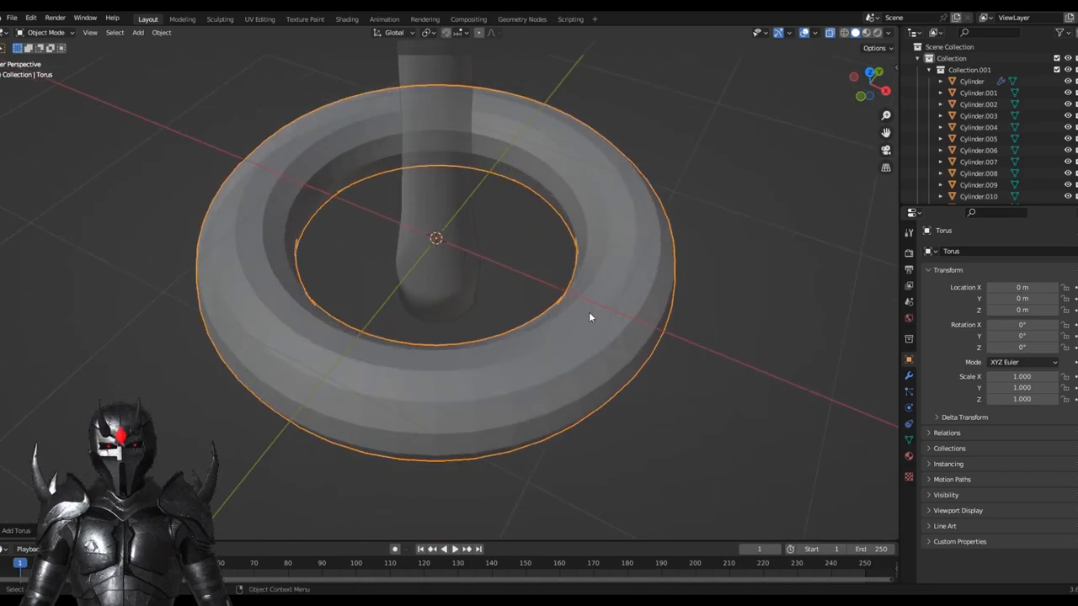
{"action": "left_click", "coordinate": [829, 34]}
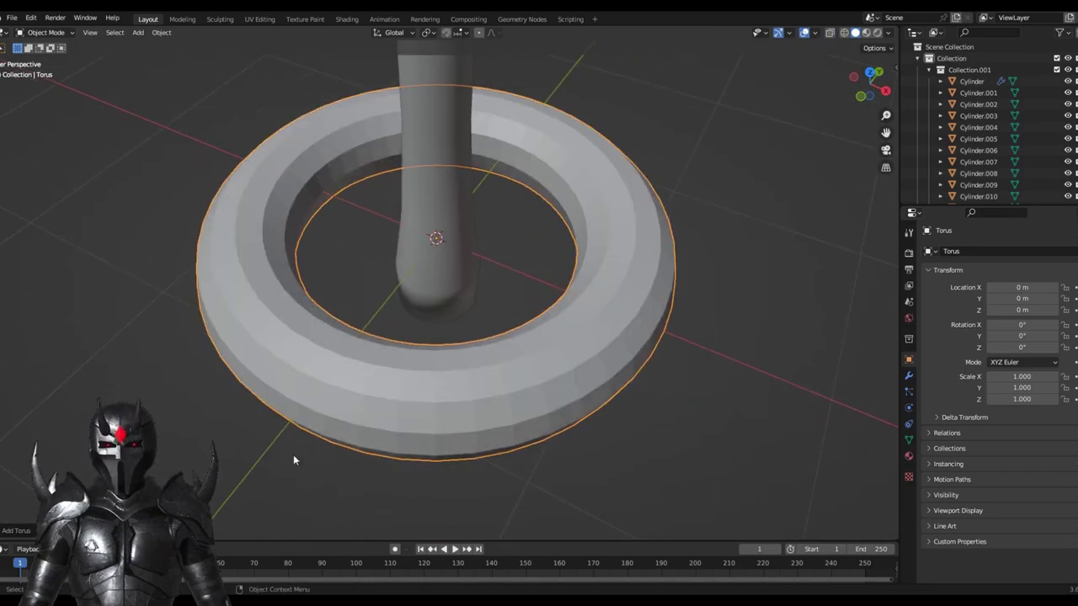
{"action": "left_click", "coordinate": [19, 529]}
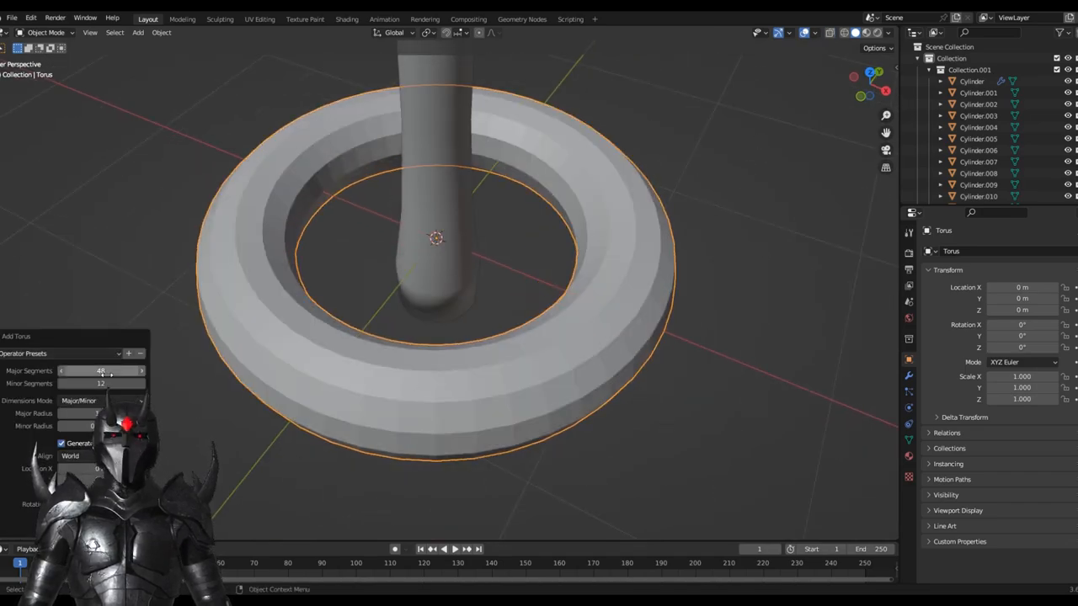
{"action": "middle_click_drag", "start_coordinate": [536, 277], "coordinate": [560, 227]}
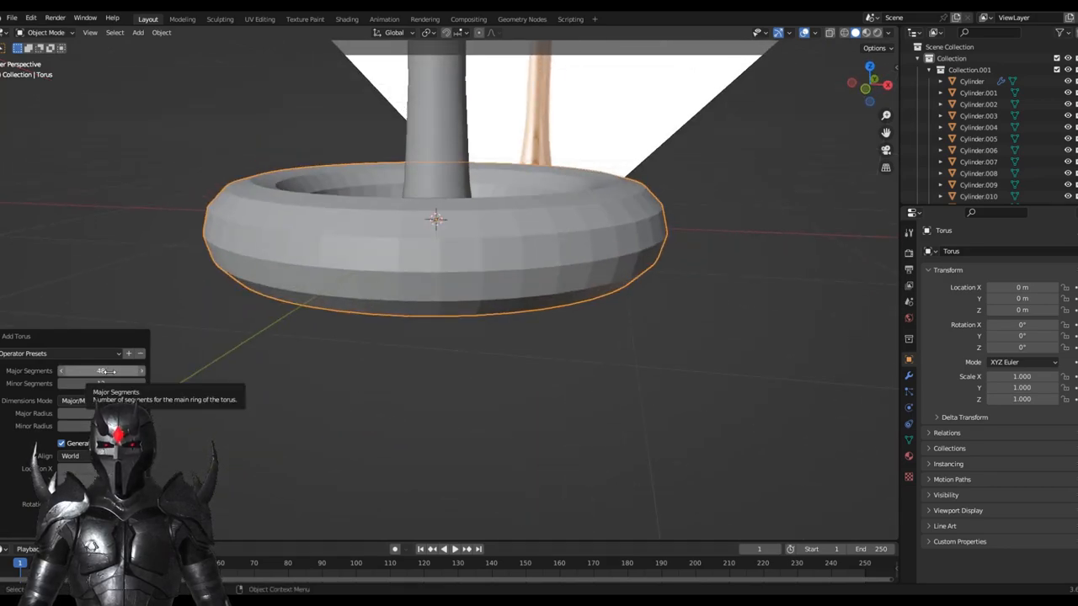
Step: Smooth-shade the torus and shrink it to 0.3 scale
{"action": "right_click", "coordinate": [425, 242]}
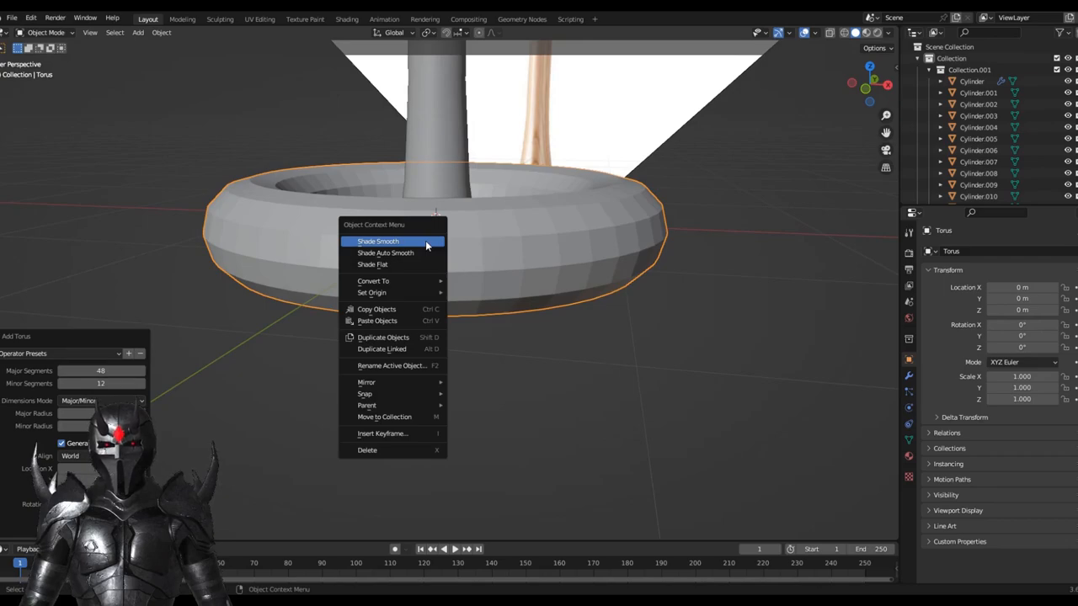
{"action": "left_click", "coordinate": [426, 242]}
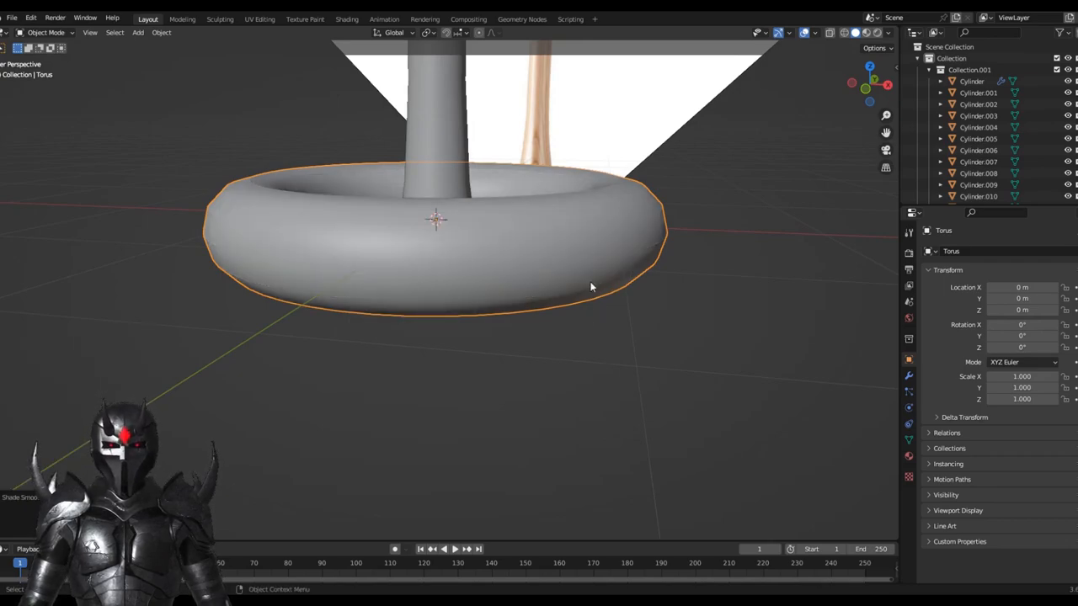
{"action": "key", "text": "KP_Decimal"}
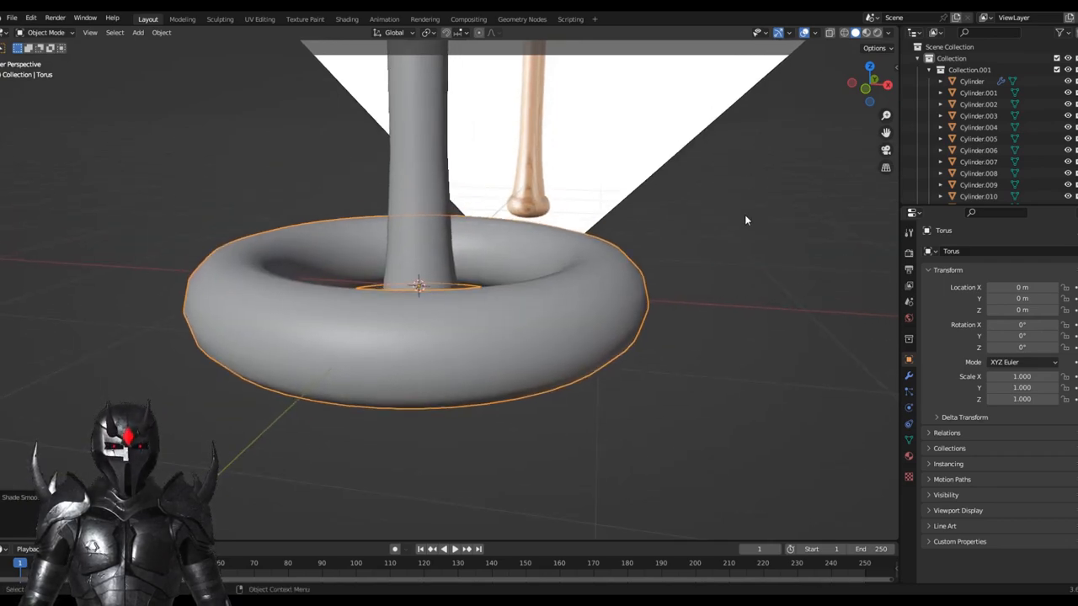
{"action": "key", "text": "s"}
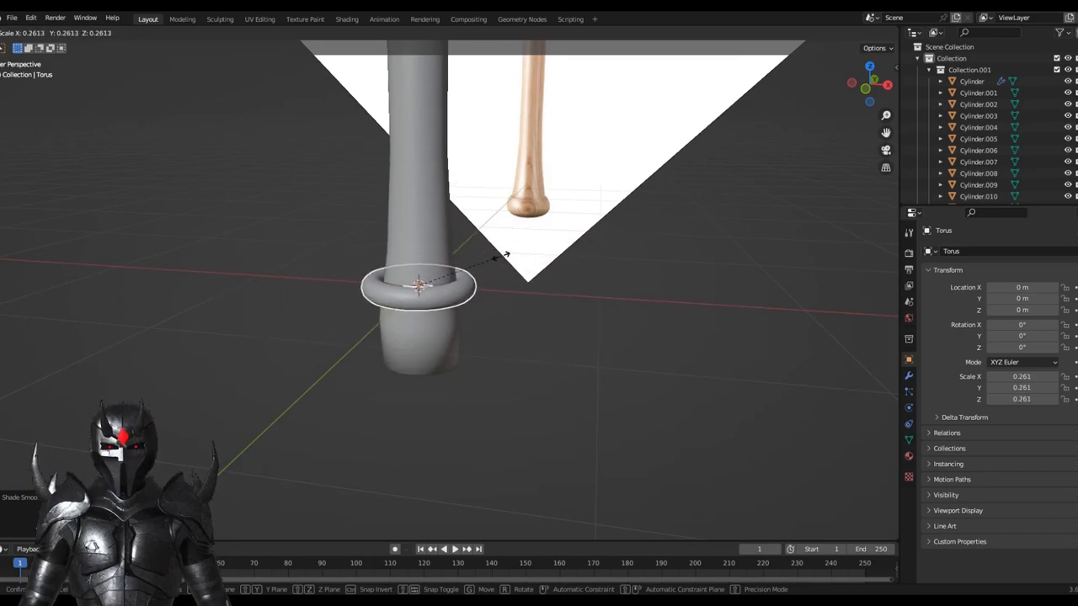
{"action": "left_click", "coordinate": [512, 252]}
Step: Lower the torus along Z onto the bat's base in front view and stretch it taller on Z
{"action": "key", "text": "g"}
{"action": "key", "text": "z"}
{"action": "left_click", "coordinate": [519, 318]}
{"action": "key", "text": "KP_1"}
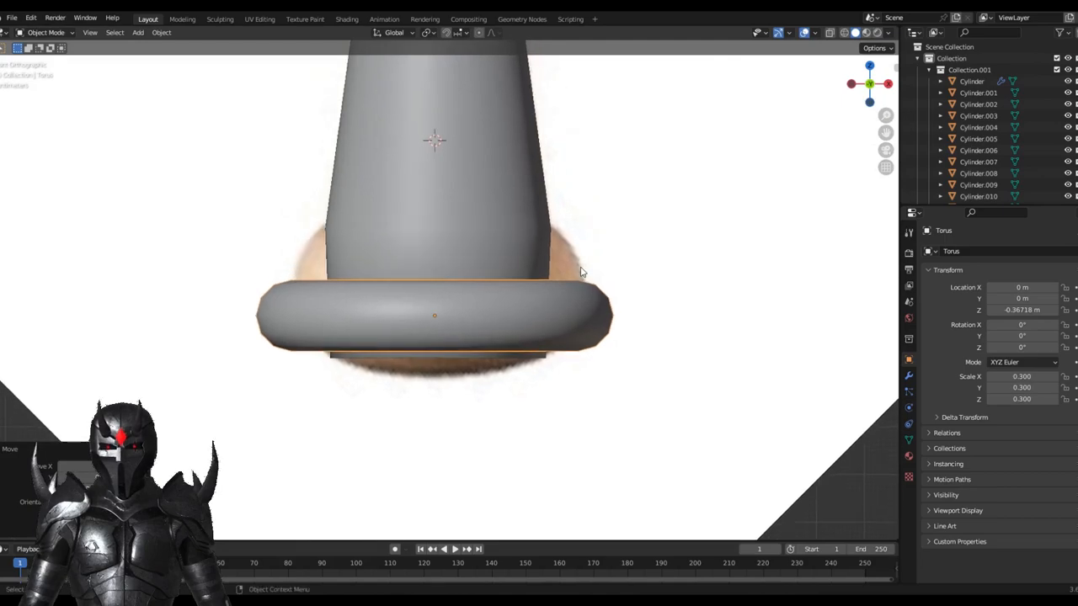
{"action": "key", "text": "g"}
{"action": "key", "text": "z"}
{"action": "left_click", "coordinate": [580, 251]}
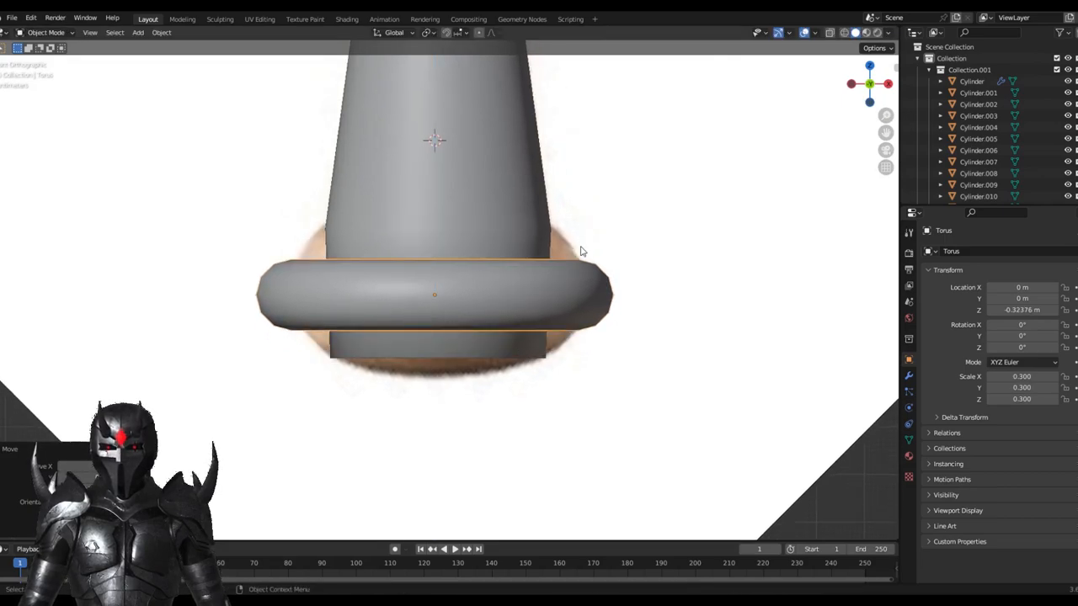
{"action": "key", "text": "s"}
{"action": "key", "text": "z"}
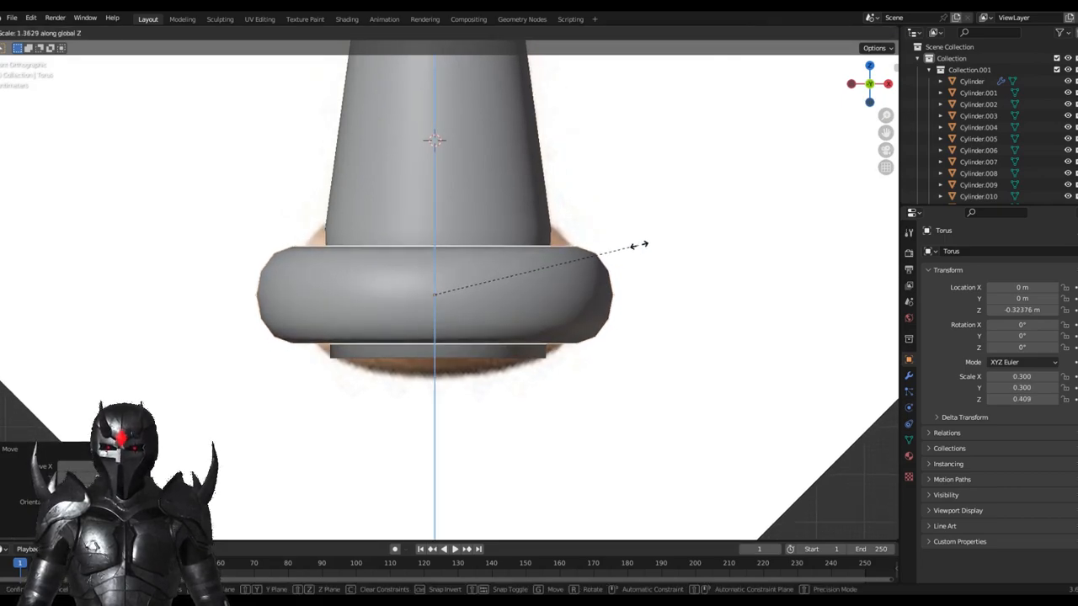
{"action": "left_click", "coordinate": [693, 210]}
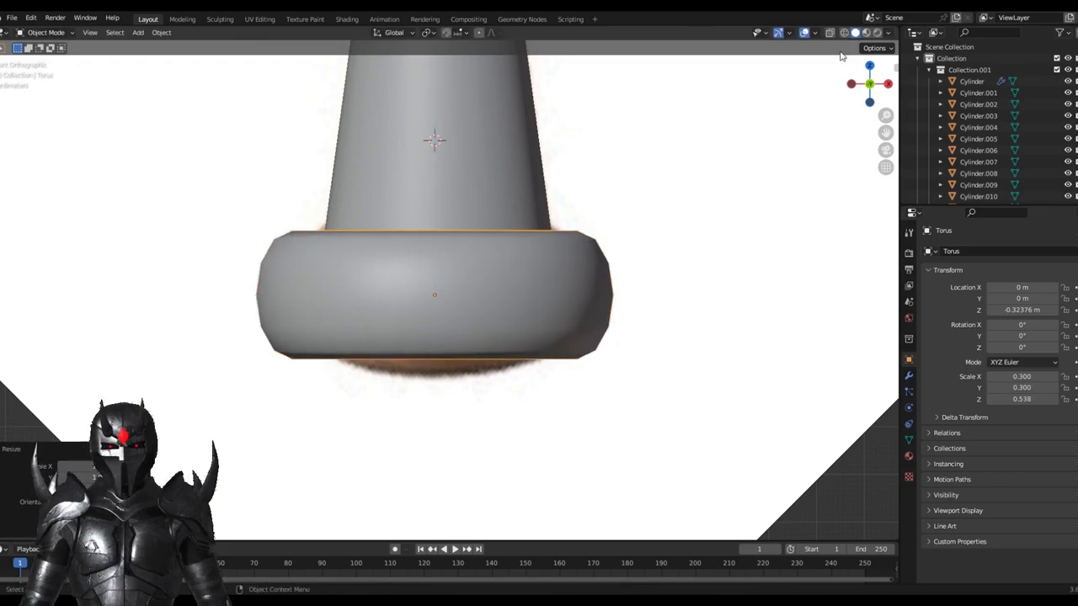
Step: In Edit Mode, select the torus's top two edge rings and scale them inward in front view
{"action": "key", "text": "Tab"}
{"action": "scroll", "coordinate": [695, 286], "scroll_direction": "up", "scroll_amount": 2}
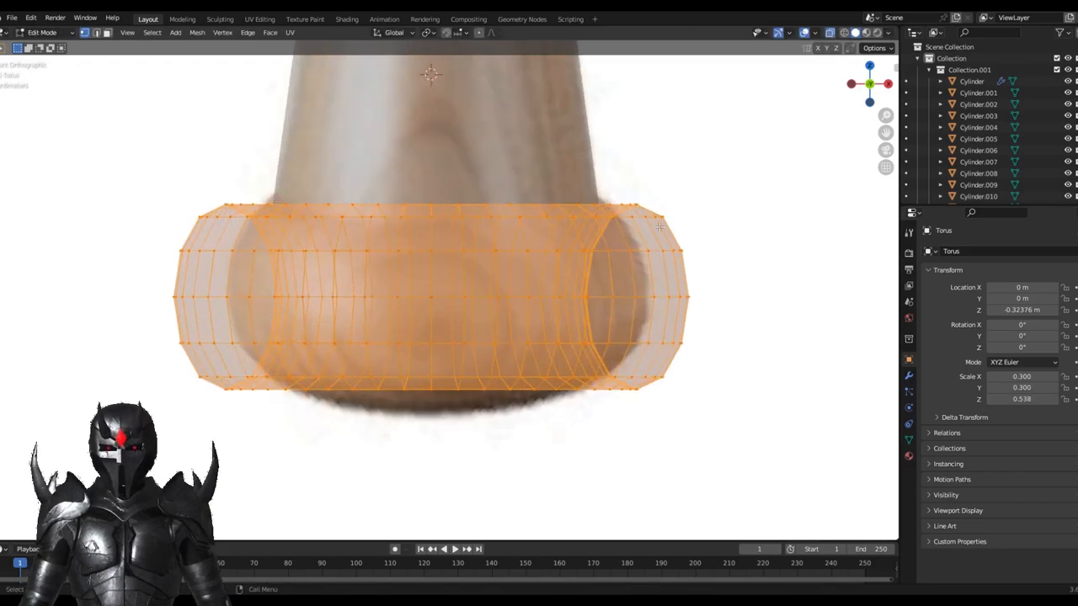
{"action": "left_click", "coordinate": [524, 205], "text": "alt"}
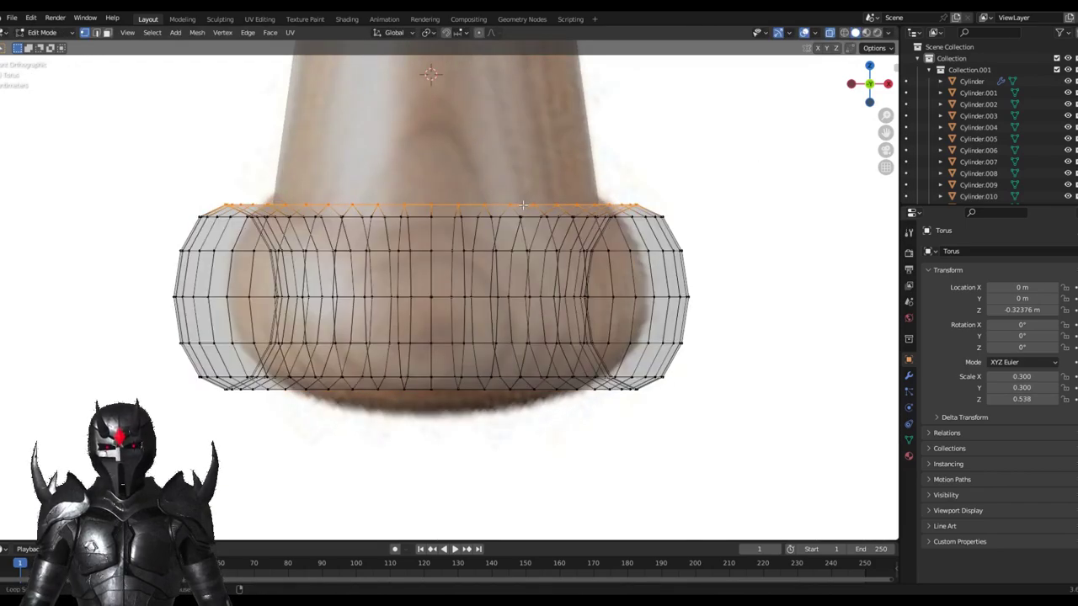
{"action": "left_click", "coordinate": [640, 216], "text": "alt+shift"}
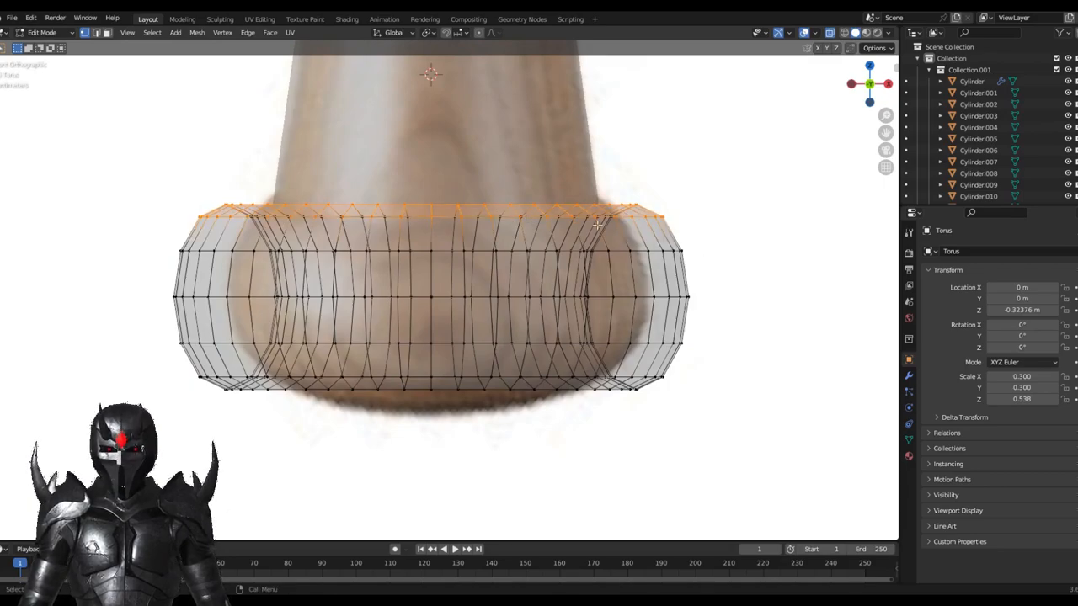
{"action": "middle_click_drag", "start_coordinate": [596, 224], "coordinate": [524, 269]}
{"action": "key", "text": "KP_1"}
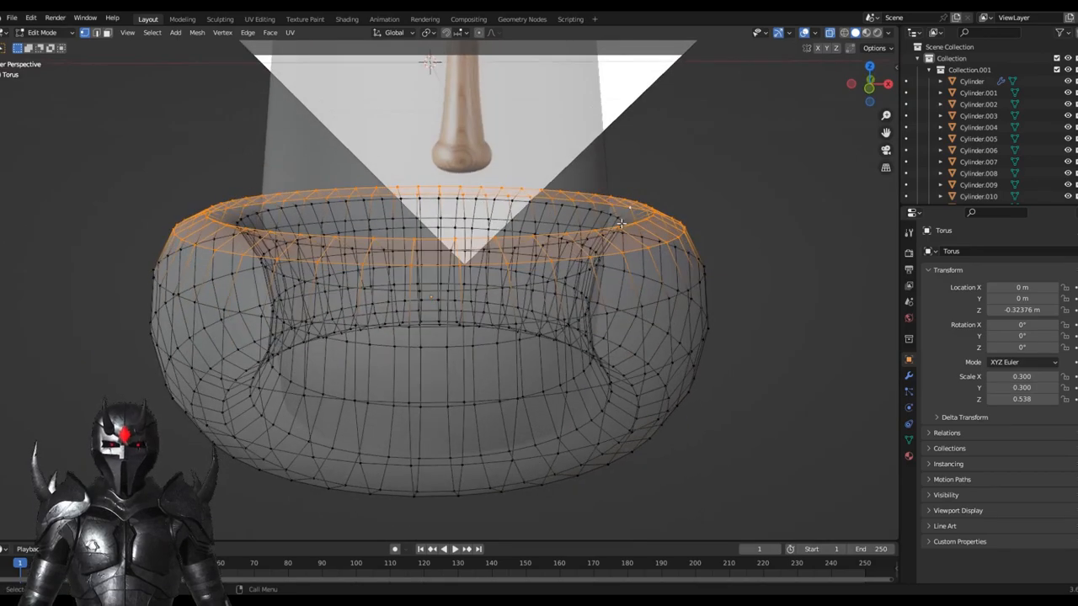
{"action": "scroll", "coordinate": [594, 218], "scroll_direction": "up", "scroll_amount": 3}
{"action": "scroll", "coordinate": [594, 218], "scroll_direction": "up", "scroll_amount": 1}
{"action": "key", "text": "alt+a"}
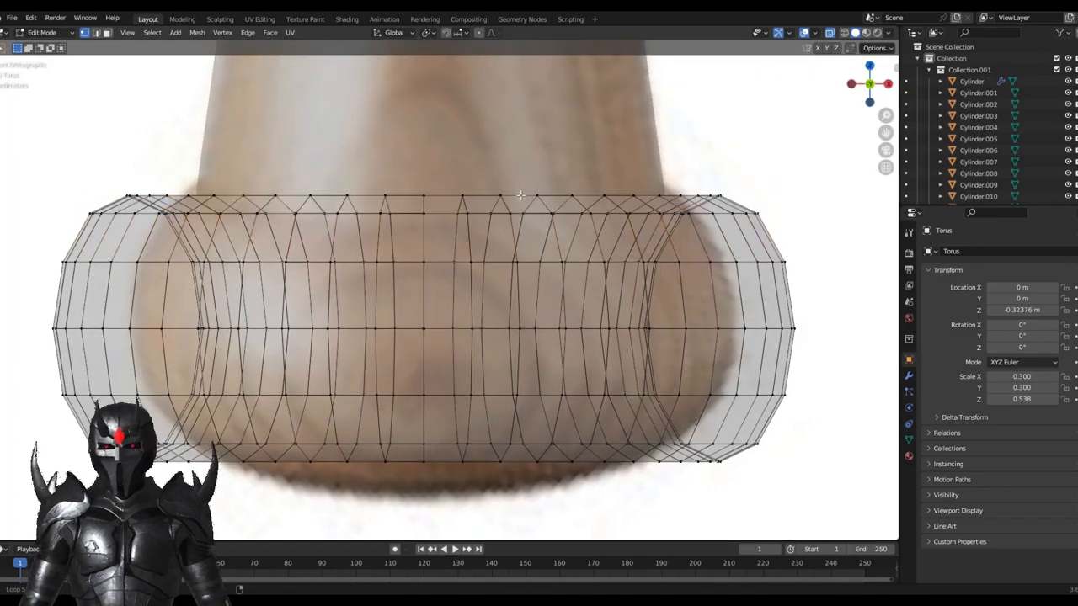
{"action": "left_click", "coordinate": [521, 195], "text": "alt"}
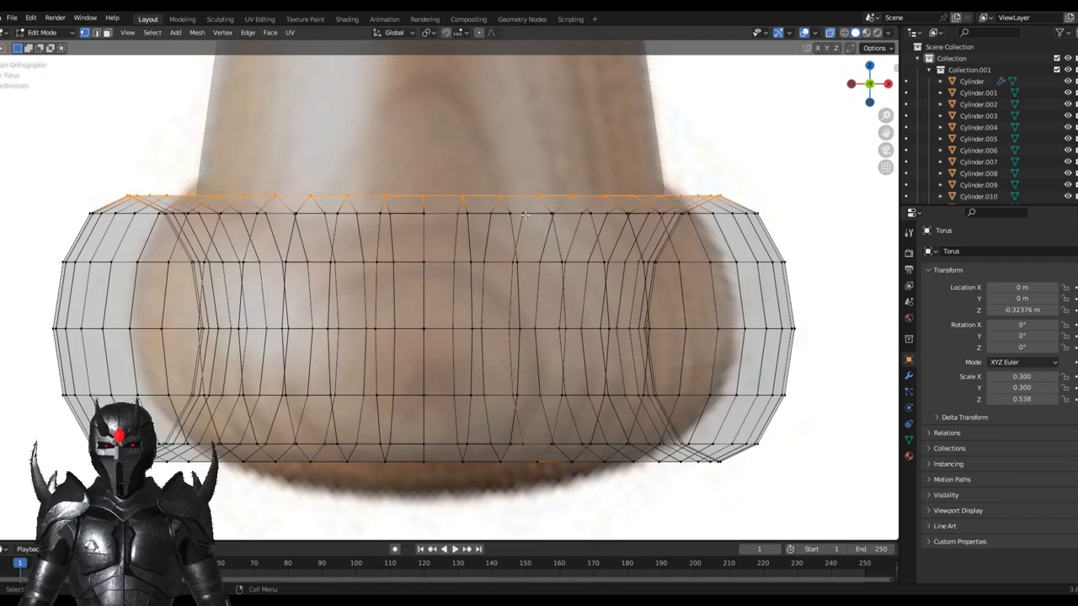
{"action": "middle_click_drag", "start_coordinate": [524, 215], "coordinate": [444, 371]}
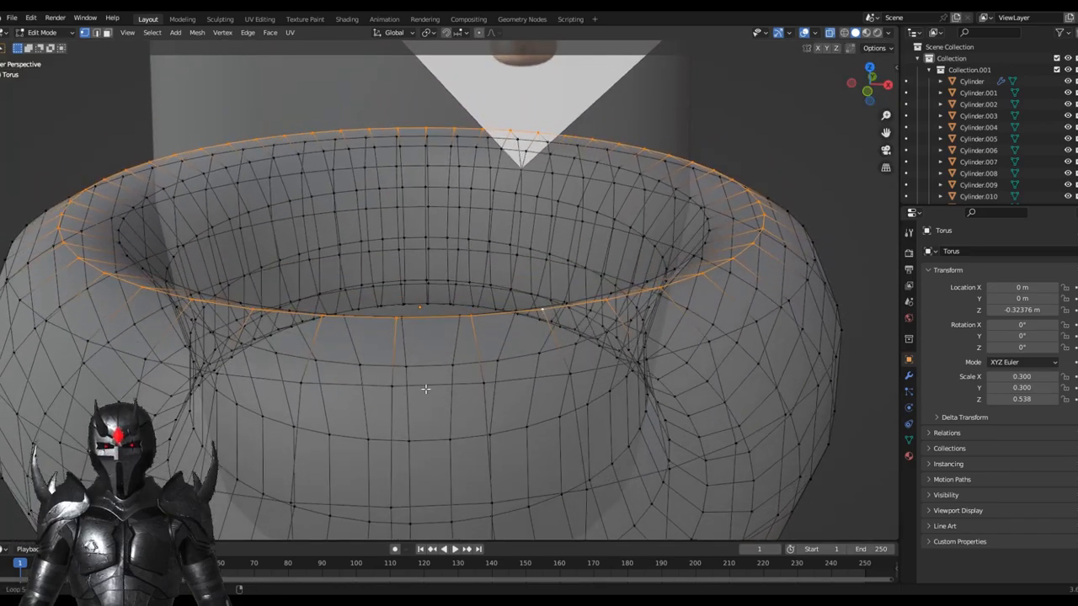
{"action": "left_click", "coordinate": [428, 384], "text": "alt+shift"}
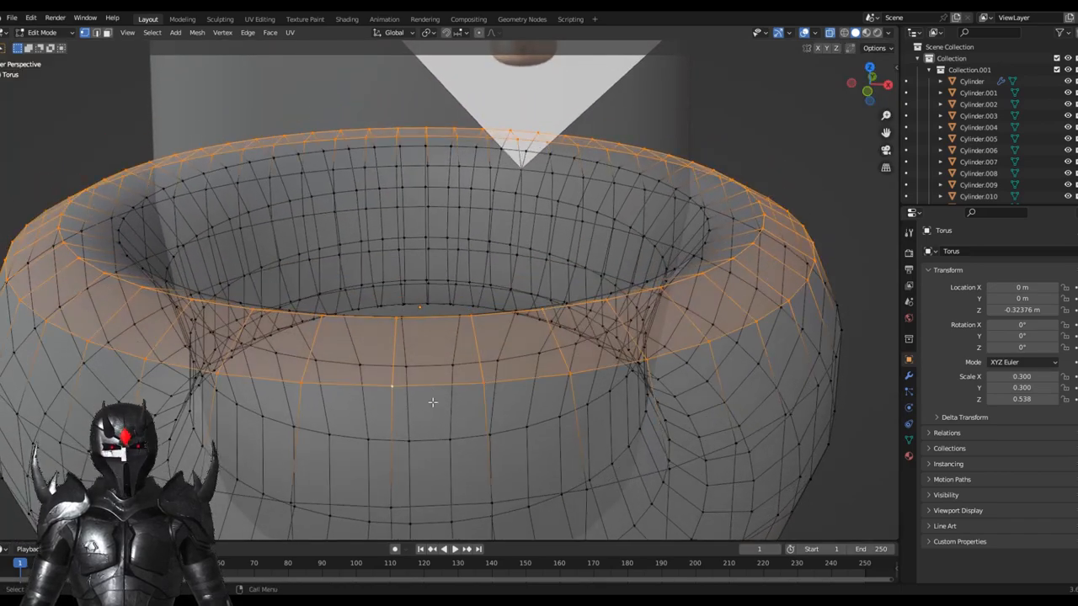
{"action": "key", "text": "KP_1"}
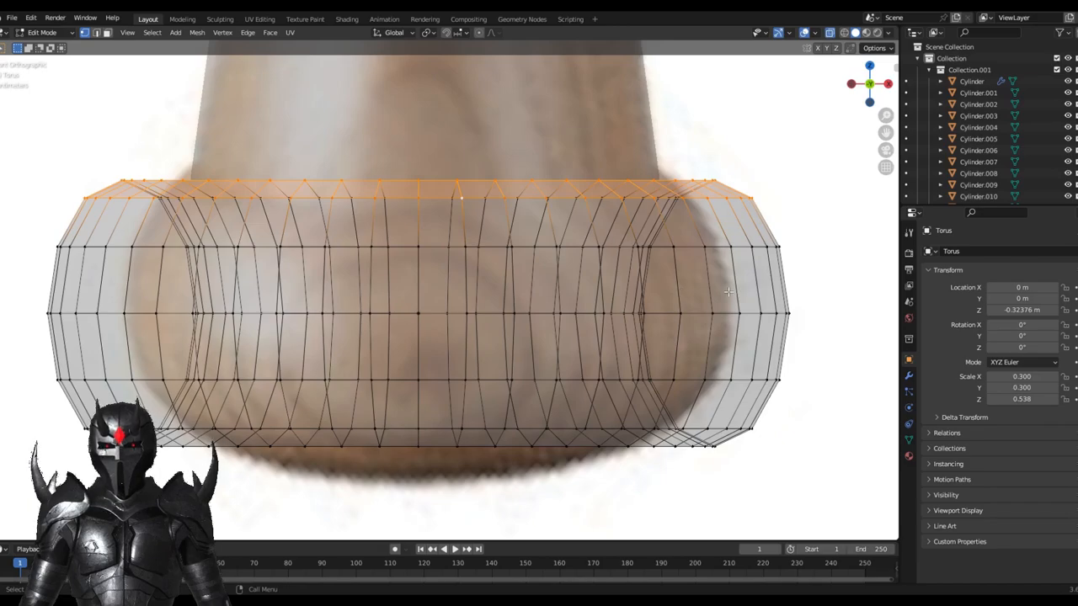
{"action": "key", "text": "s"}
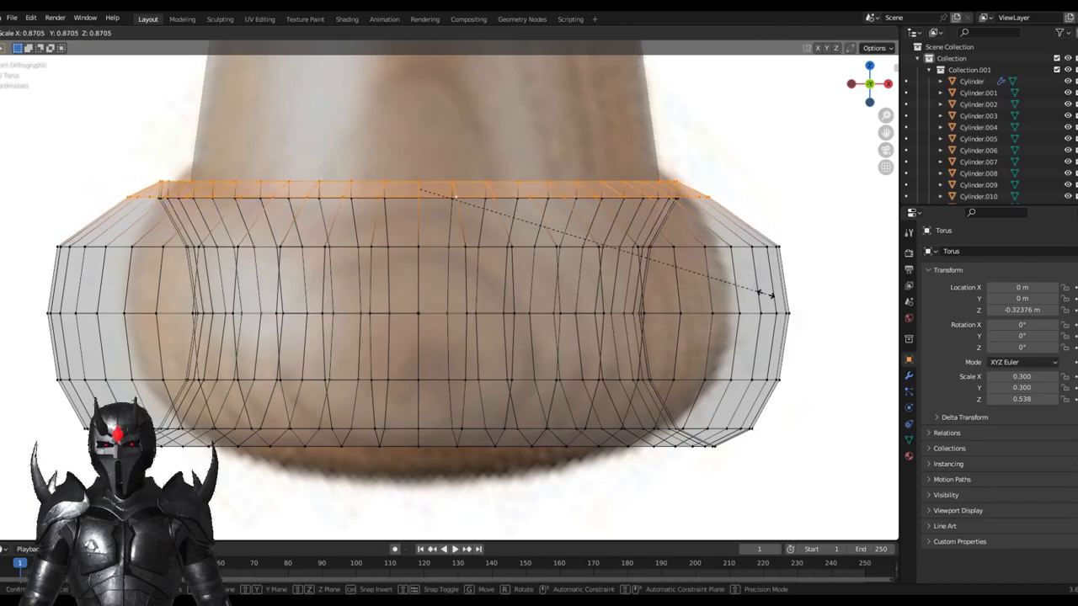
{"action": "left_click", "coordinate": [766, 293]}
Step: Scale the middle edge ring inward, then narrow the top ring further on its own
{"action": "middle_click_drag", "start_coordinate": [673, 252], "coordinate": [671, 227], "text": "shift"}
{"action": "left_click", "coordinate": [653, 221], "text": "alt"}
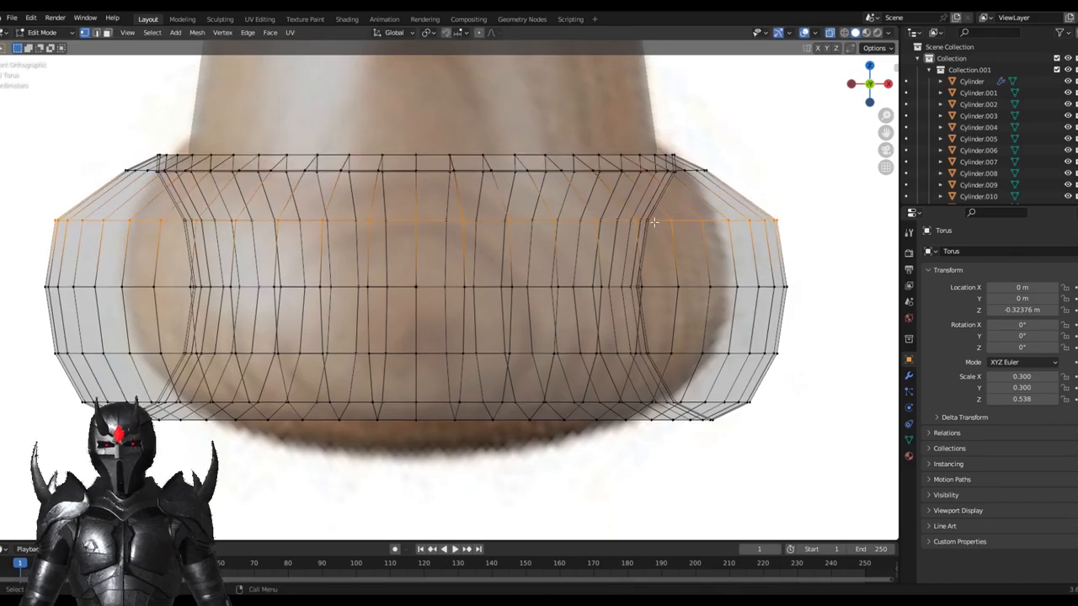
{"action": "key", "text": "s"}
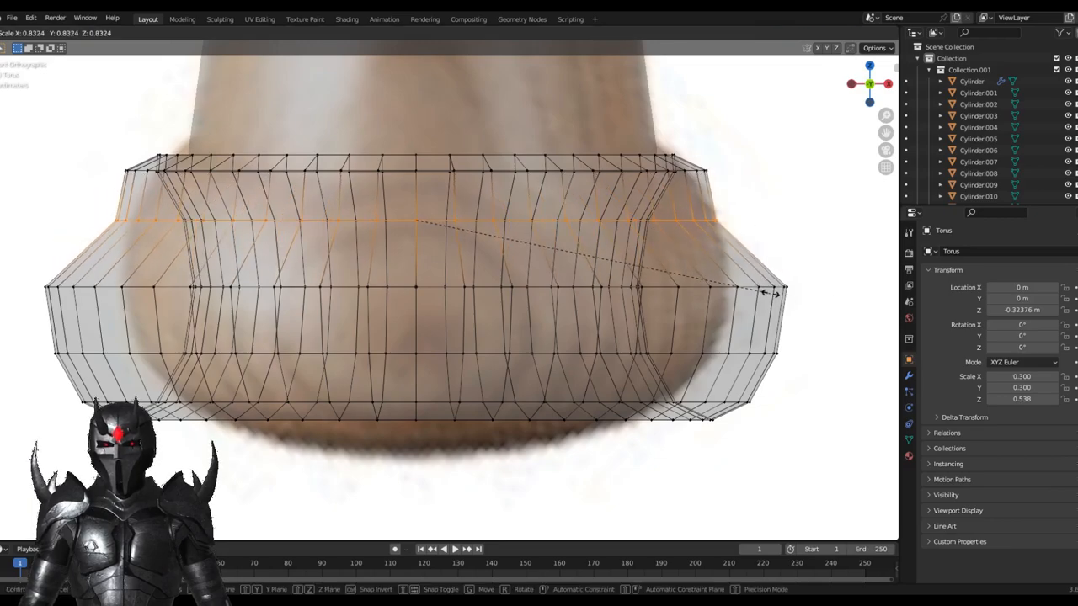
{"action": "left_click", "coordinate": [769, 289]}
{"action": "left_click", "coordinate": [697, 170], "text": "alt"}
{"action": "key", "text": "s"}
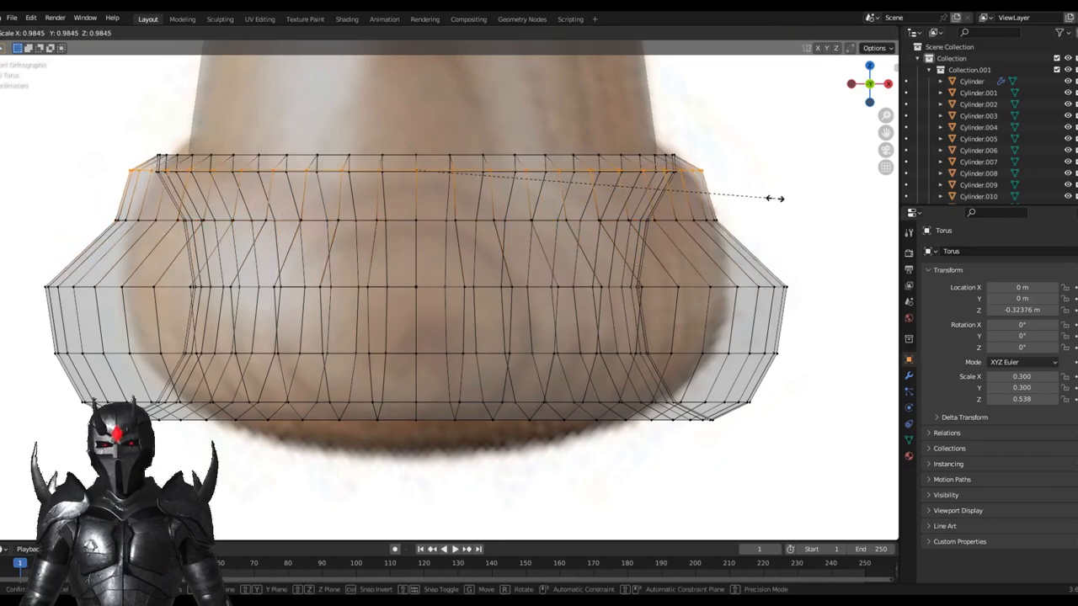
{"action": "left_click", "coordinate": [759, 200]}
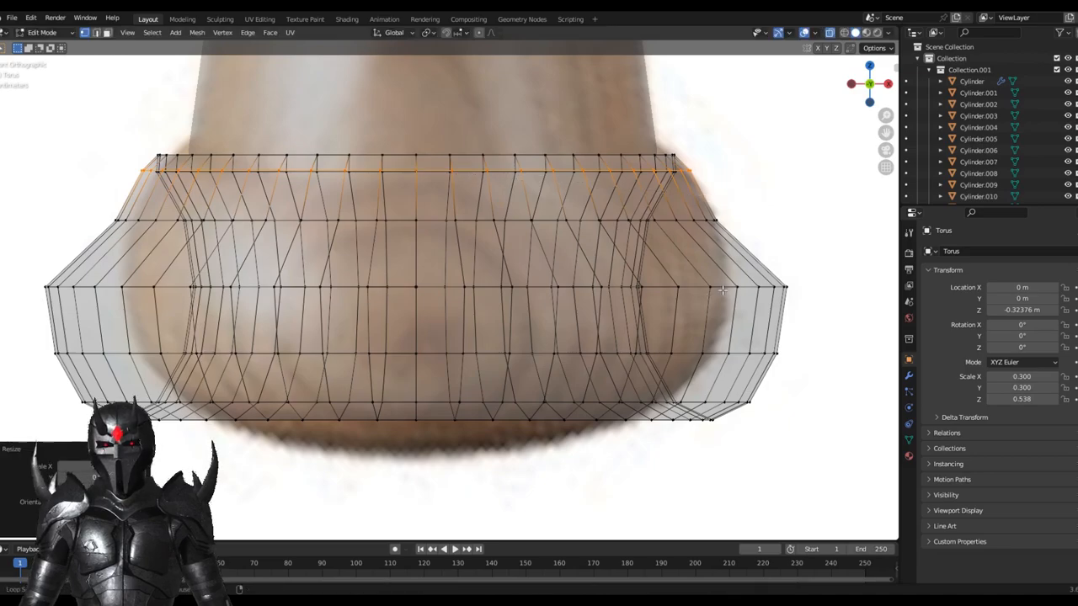
Step: Scale the middle and lower edge rings inward to continue the knob's taper
{"action": "left_click", "coordinate": [722, 290], "text": "alt"}
{"action": "key", "text": "s"}
{"action": "left_click", "coordinate": [823, 303]}
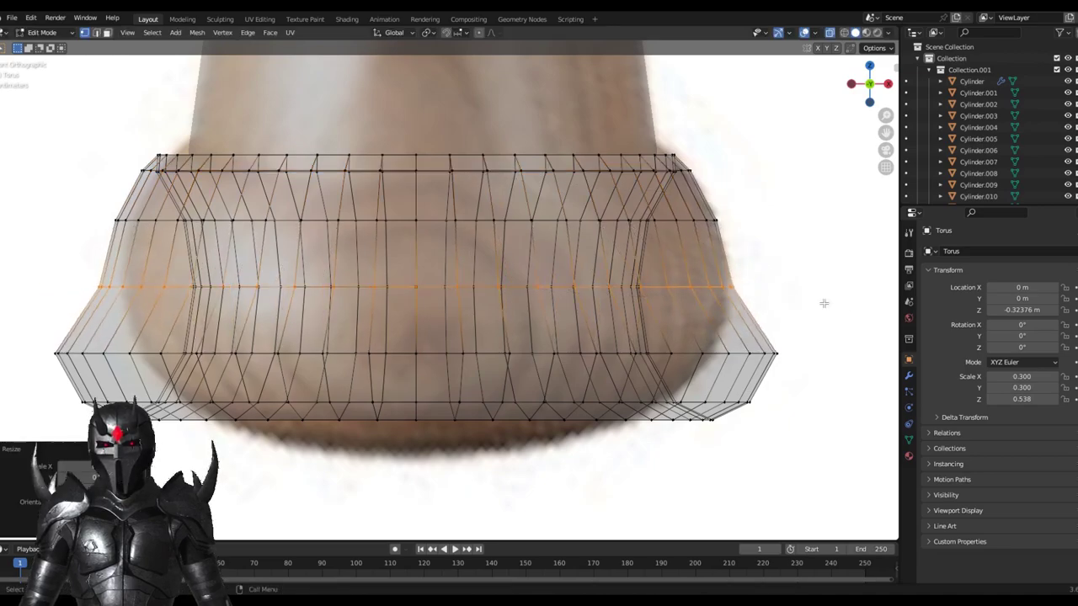
{"action": "left_click", "coordinate": [712, 354], "text": "alt"}
{"action": "key", "text": "s"}
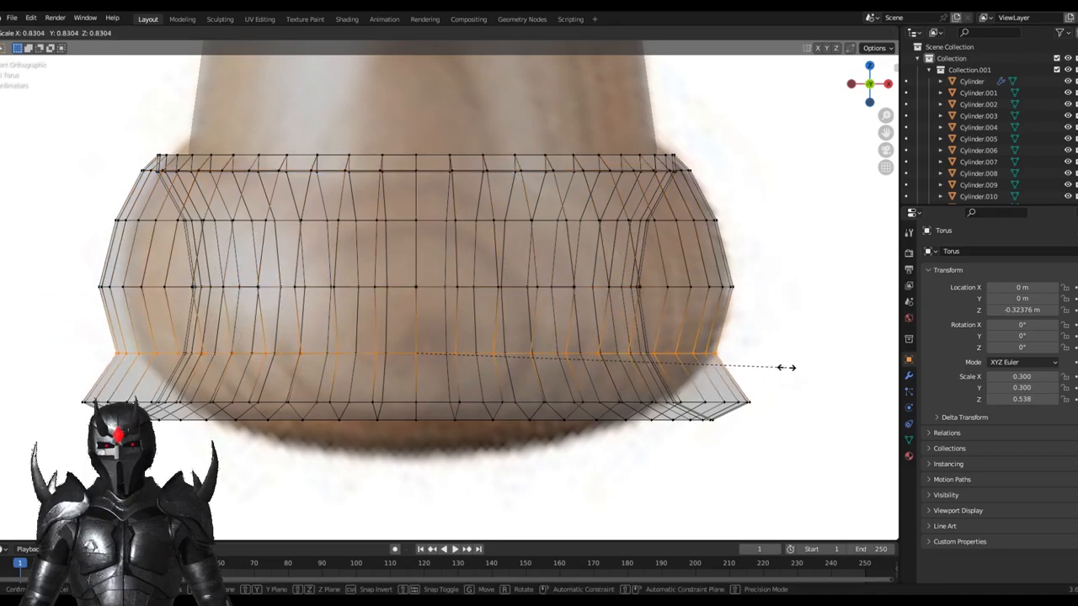
{"action": "left_click", "coordinate": [782, 366]}
Step: Select the bottom edge loops of the knob and rescale them, settling the bottom width in front view
{"action": "middle_click_drag", "start_coordinate": [783, 377], "coordinate": [780, 353], "text": "shift"}
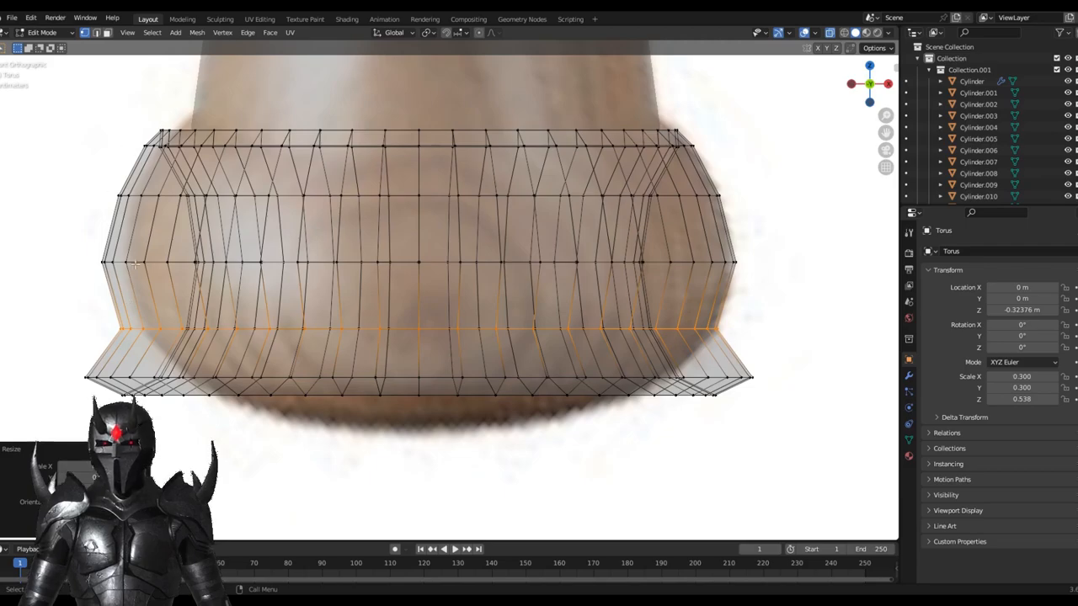
{"action": "left_click", "coordinate": [722, 376], "text": "alt"}
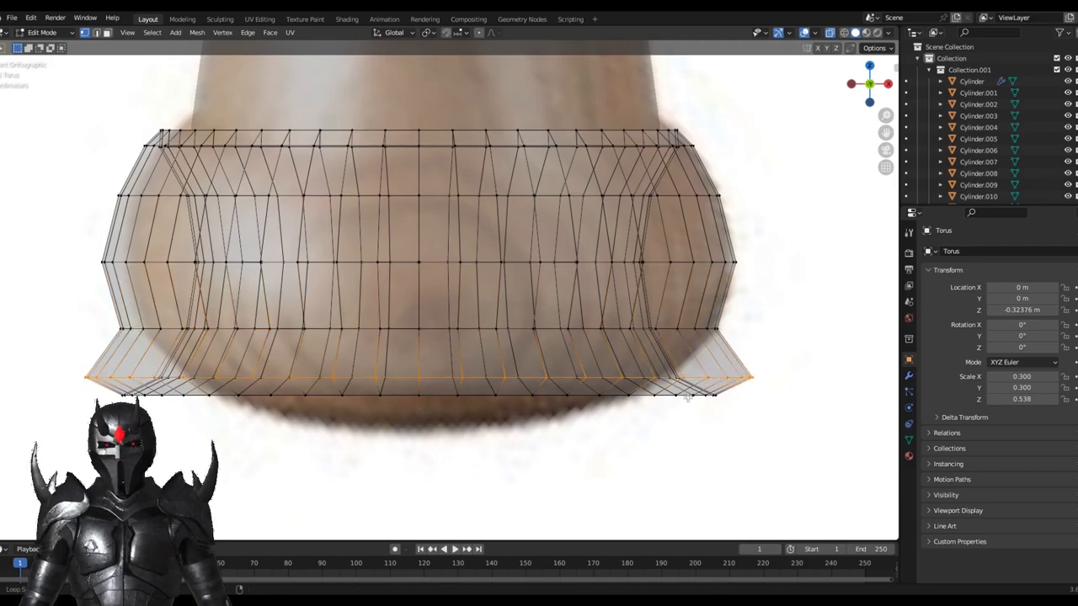
{"action": "left_click", "coordinate": [690, 396], "text": "alt+shift"}
{"action": "key", "text": "s"}
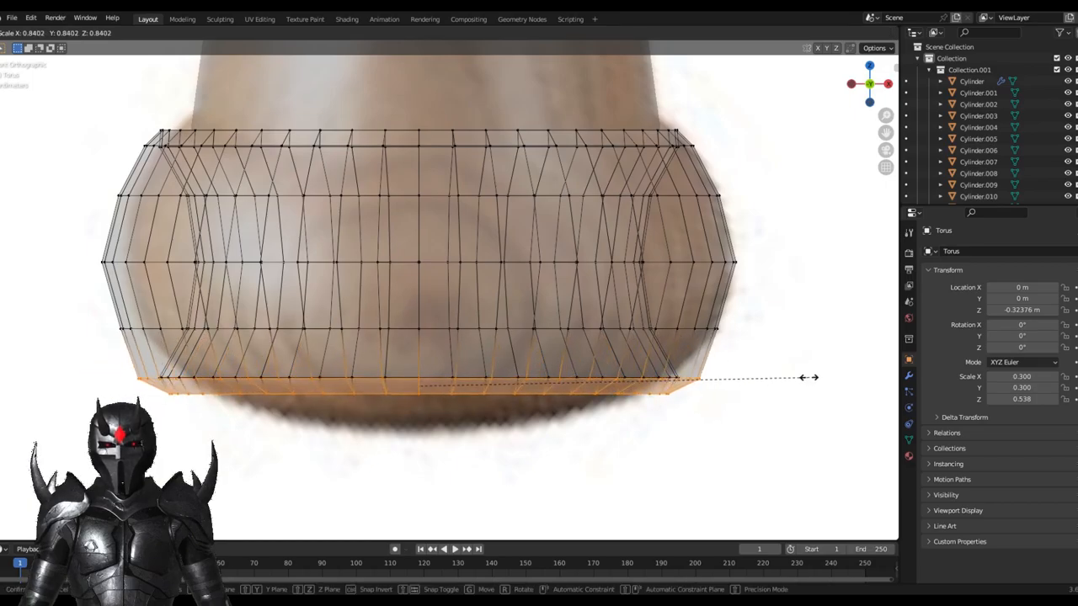
{"action": "mouse_move", "coordinate": [799, 378]}
{"action": "middle_mouse_down"}
{"action": "mouse_move", "coordinate": [780, 347]}
{"action": "mouse_move", "coordinate": [768, 351]}
{"action": "middle_mouse_up"}
{"action": "key", "text": "KP_1"}
{"action": "scroll", "coordinate": [770, 348], "scroll_direction": "up", "scroll_amount": 4}
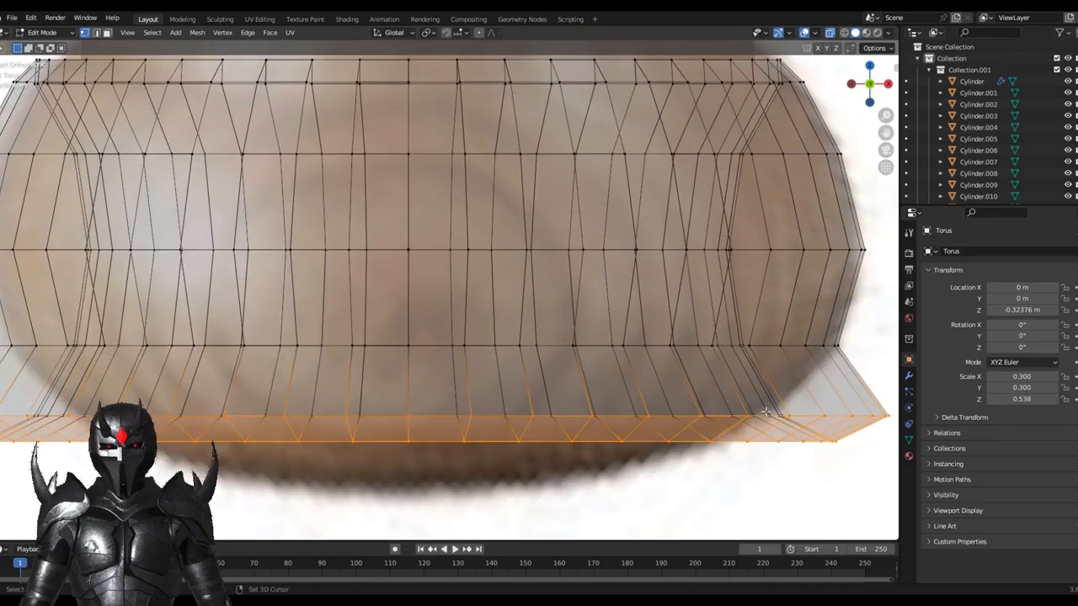
{"action": "scroll", "coordinate": [758, 354], "scroll_direction": "up", "scroll_amount": 1}
{"action": "key", "text": "s"}
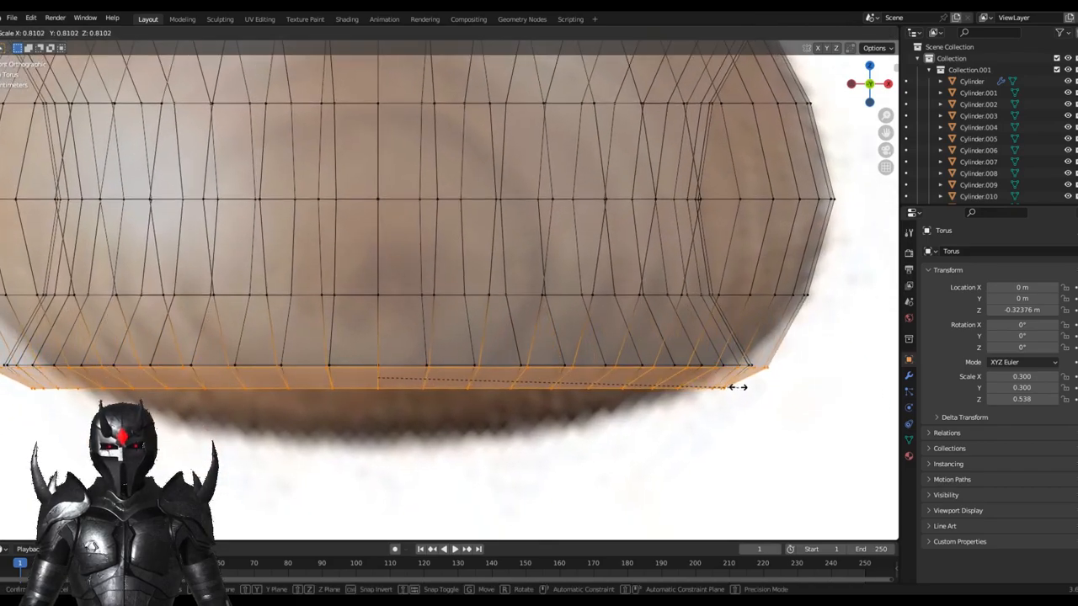
{"action": "left_click", "coordinate": [738, 387]}
Step: Scale the loop above the bottom inward, undo it, then scale both bottom loops together instead
{"action": "left_click", "coordinate": [729, 366], "text": "alt"}
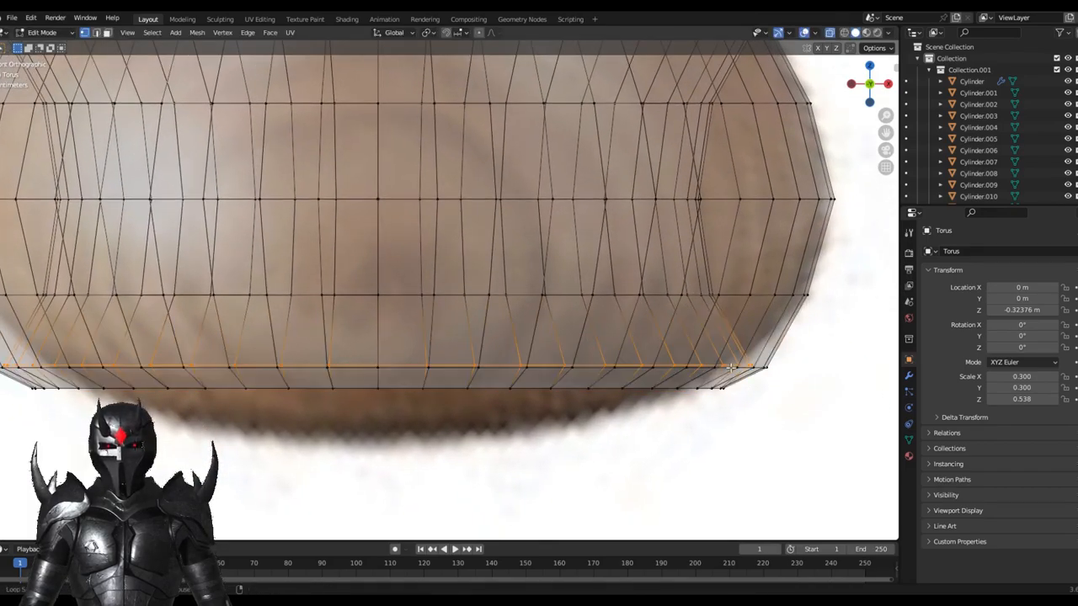
{"action": "key", "text": "s"}
{"action": "left_click", "coordinate": [814, 365]}
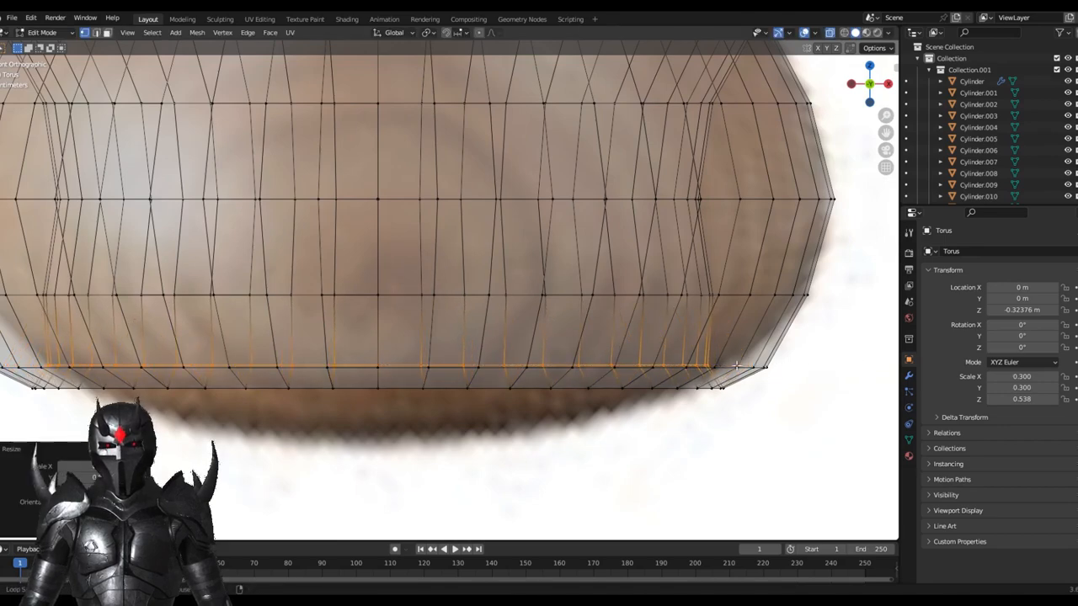
{"action": "key", "text": "ctrl+z"}
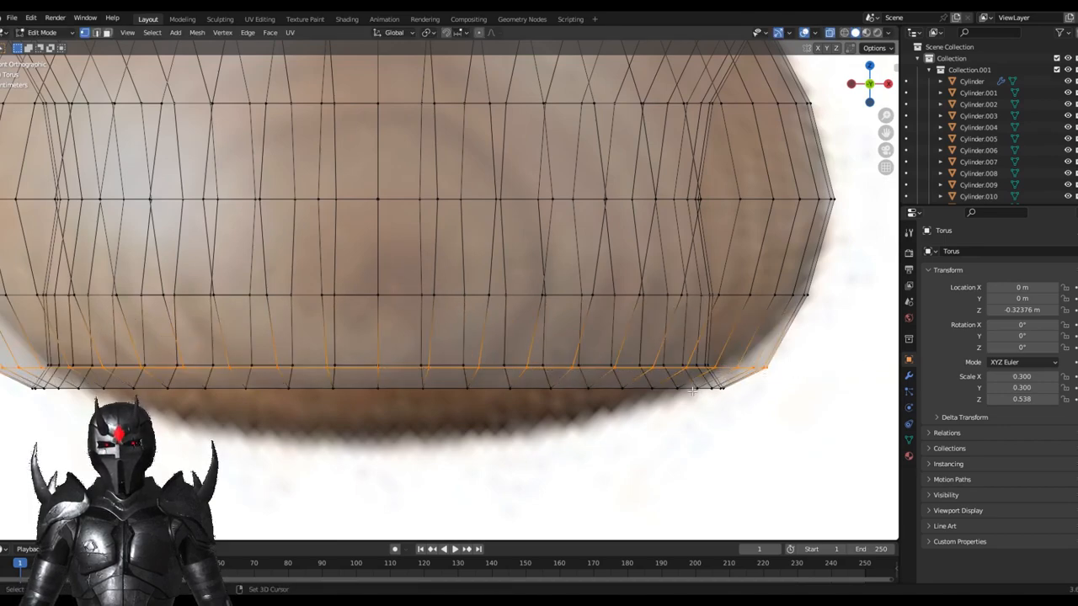
{"action": "right_click", "coordinate": [899, 398]}
{"action": "left_click", "coordinate": [691, 388], "text": "alt+shift"}
{"action": "key", "text": "s"}
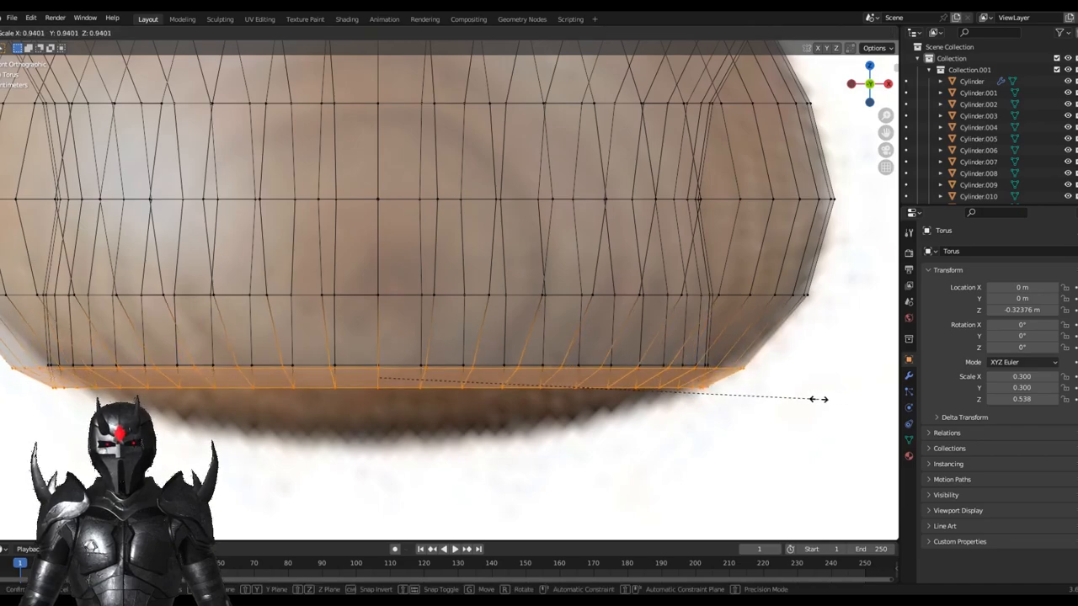
{"action": "left_click", "coordinate": [806, 400]}
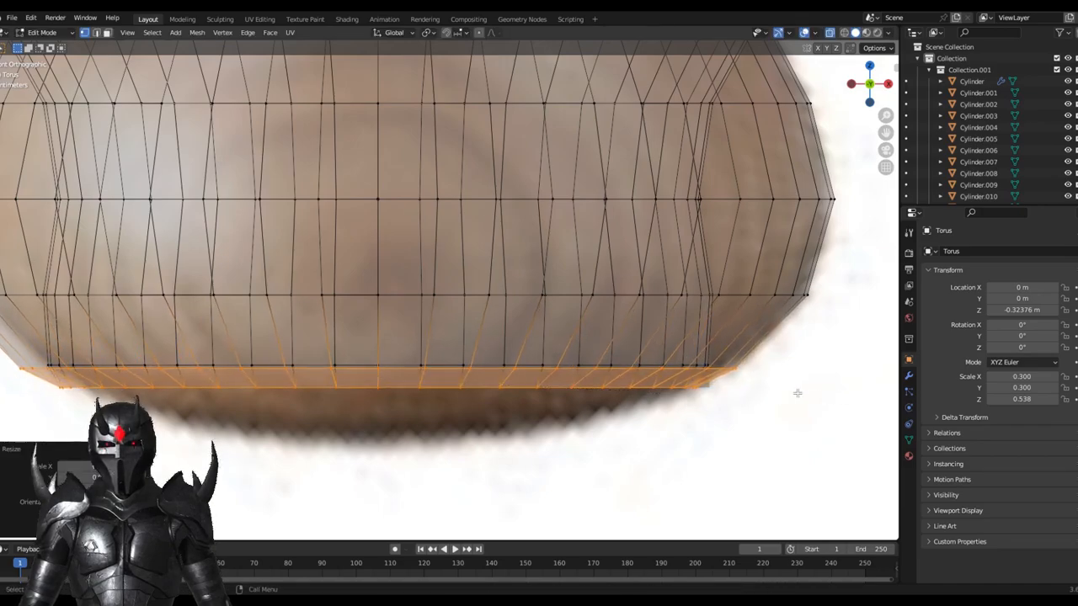
Step: With X-Ray off, review the knob, then select its inner top loop and shrink it slightly
{"action": "mouse_move", "coordinate": [796, 392]}
{"action": "middle_mouse_down"}
{"action": "mouse_move", "coordinate": [705, 353]}
{"action": "mouse_move", "coordinate": [702, 365]}
{"action": "mouse_move", "coordinate": [578, 258]}
{"action": "middle_mouse_up"}
{"action": "scroll", "coordinate": [704, 354], "scroll_direction": "down", "scroll_amount": 3}
{"action": "scroll", "coordinate": [705, 354], "scroll_direction": "down", "scroll_amount": 2}
{"action": "left_click", "coordinate": [828, 32]}
{"action": "key", "text": "Tab"}
{"action": "scroll", "coordinate": [590, 305], "scroll_direction": "up", "scroll_amount": 2}
{"action": "key", "text": "Tab"}
{"action": "scroll", "coordinate": [608, 293], "scroll_direction": "up", "scroll_amount": 1}
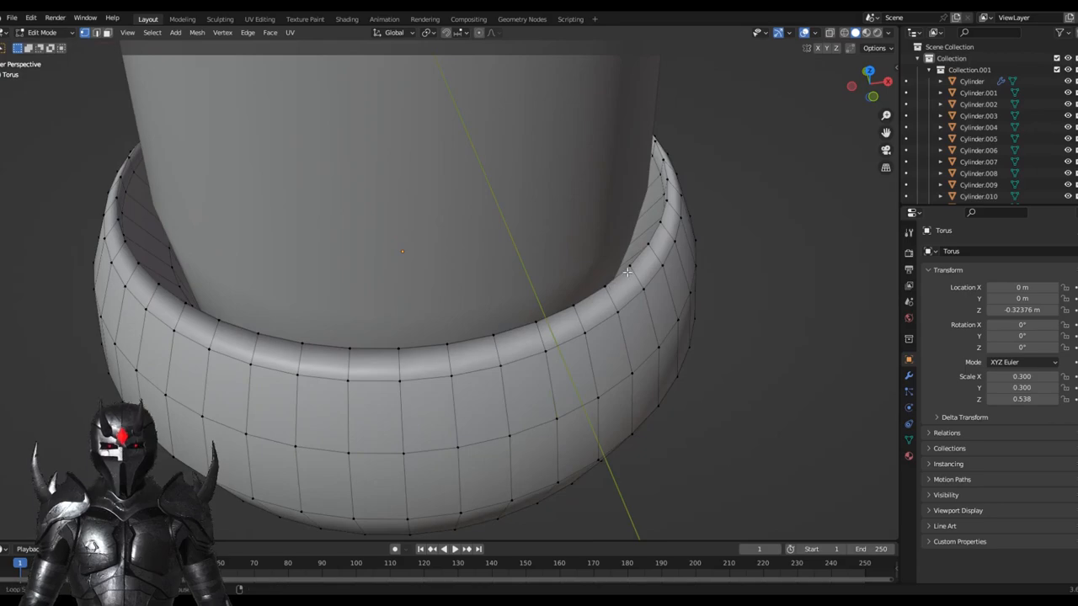
{"action": "left_click", "coordinate": [627, 271], "text": "alt"}
{"action": "mouse_move", "coordinate": [692, 192]}
{"action": "middle_mouse_down"}
{"action": "mouse_move", "coordinate": [517, 253]}
{"action": "mouse_move", "coordinate": [490, 249]}
{"action": "mouse_move", "coordinate": [538, 271]}
{"action": "middle_mouse_up"}
{"action": "key", "text": "s"}
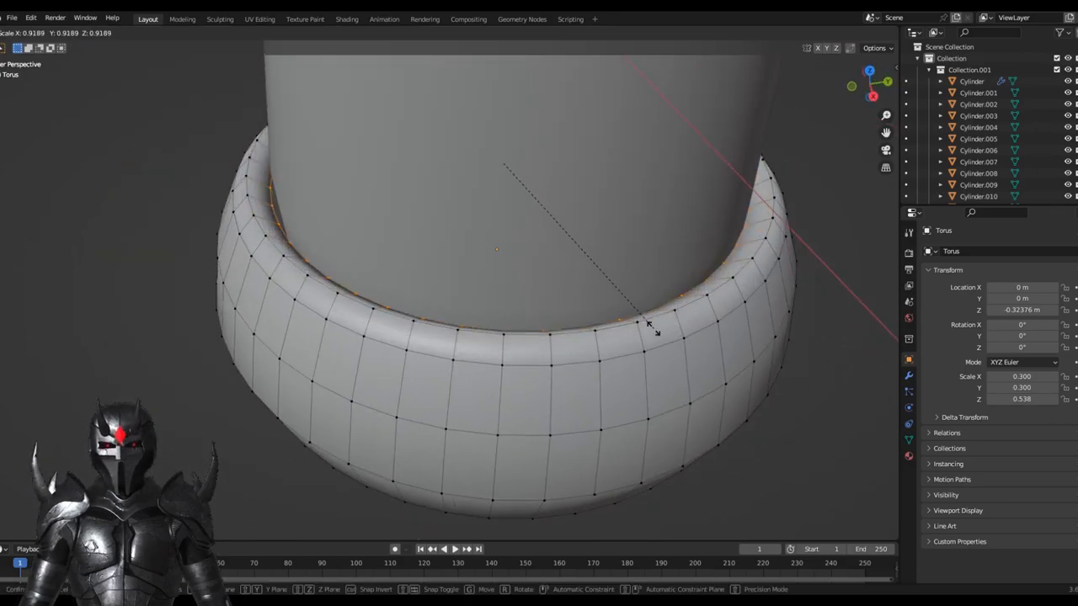
{"action": "left_click", "coordinate": [648, 324]}
Step: Lower the inner top loop along Z and scale it again so it hugs the handle, checking in Object Mode
{"action": "middle_click_drag", "start_coordinate": [648, 324], "coordinate": [672, 314]}
{"action": "key", "text": "g"}
{"action": "key", "text": "z"}
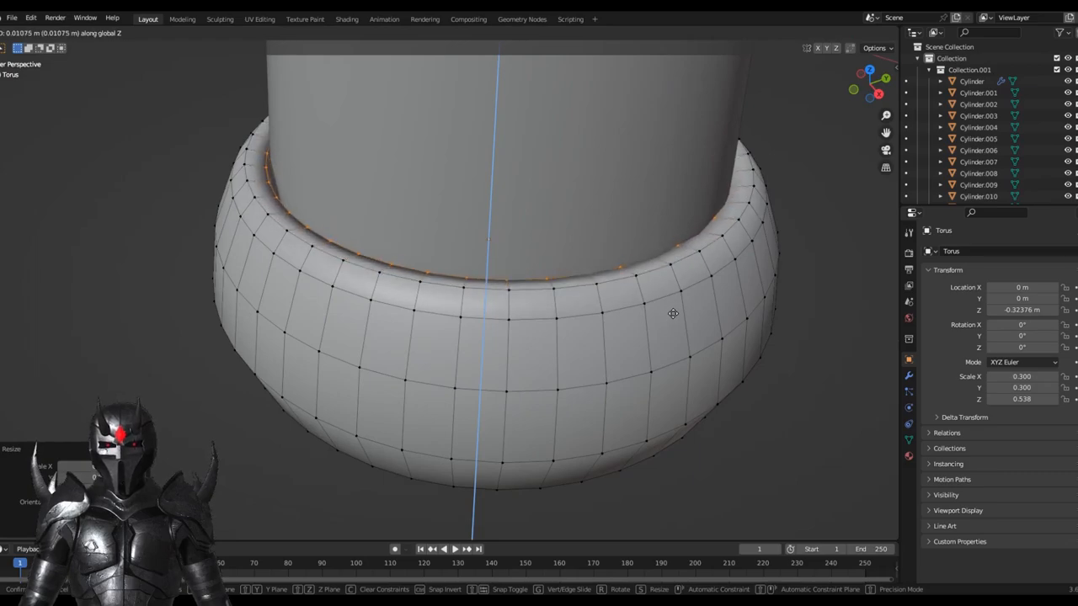
{"action": "left_click", "coordinate": [673, 313]}
{"action": "key", "text": "s"}
{"action": "left_click", "coordinate": [720, 324]}
{"action": "mouse_move", "coordinate": [719, 324]}
{"action": "middle_mouse_down"}
{"action": "mouse_move", "coordinate": [686, 314]}
{"action": "mouse_move", "coordinate": [702, 271]}
{"action": "middle_mouse_up"}
{"action": "key", "text": "Tab"}
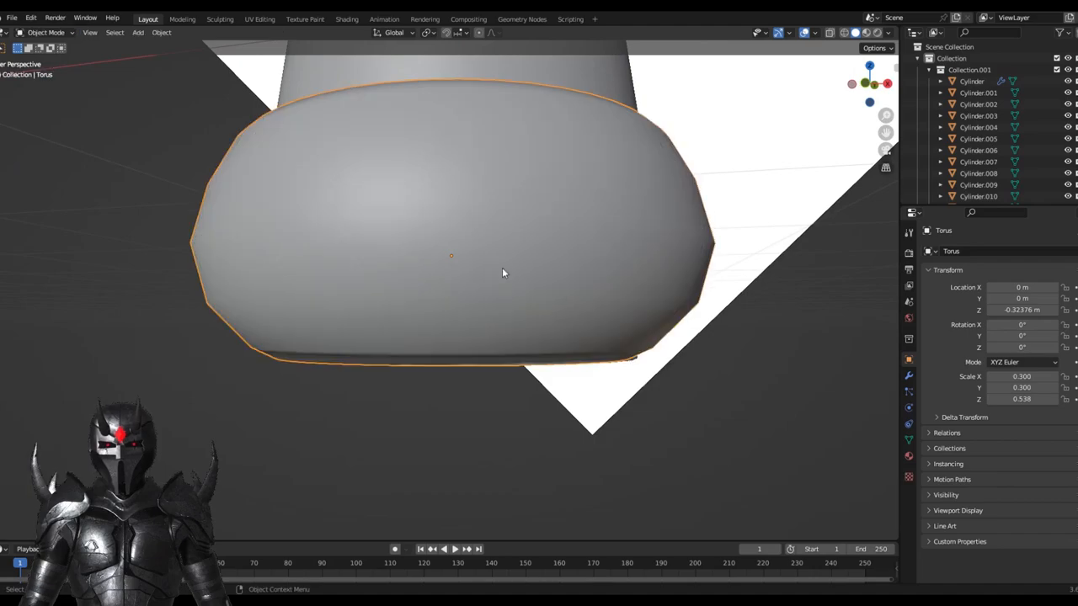
{"action": "right_click", "coordinate": [501, 272]}
{"action": "key", "text": "Tab"}
Step: Select the handle cylinder inside the knob and enter Edit Mode on it from a low side view
{"action": "middle_click_drag", "start_coordinate": [613, 234], "coordinate": [553, 165]}
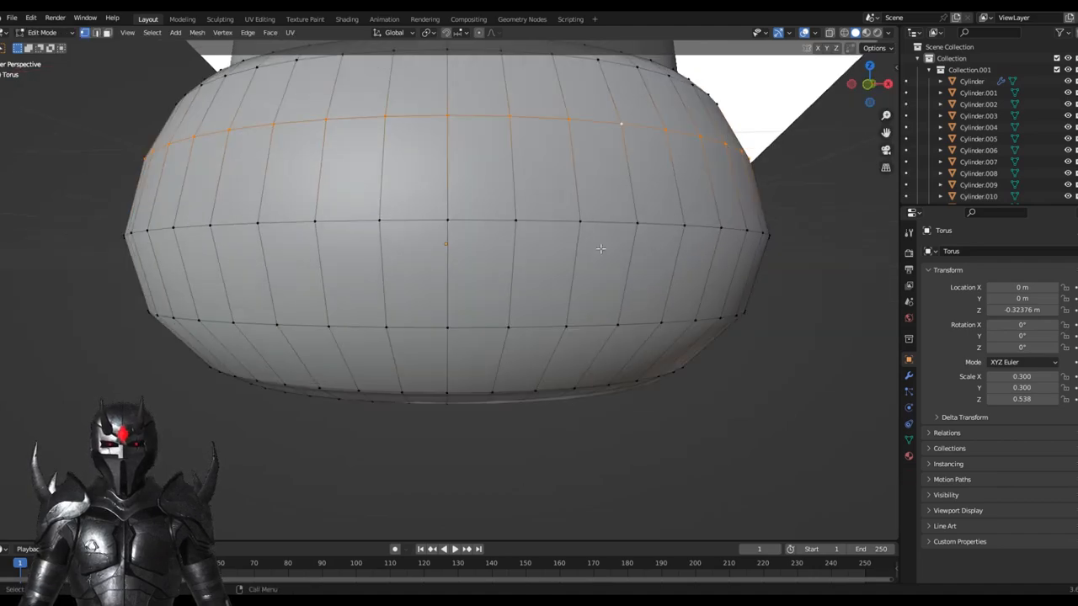
{"action": "scroll", "coordinate": [553, 165], "scroll_direction": "up", "scroll_amount": 2}
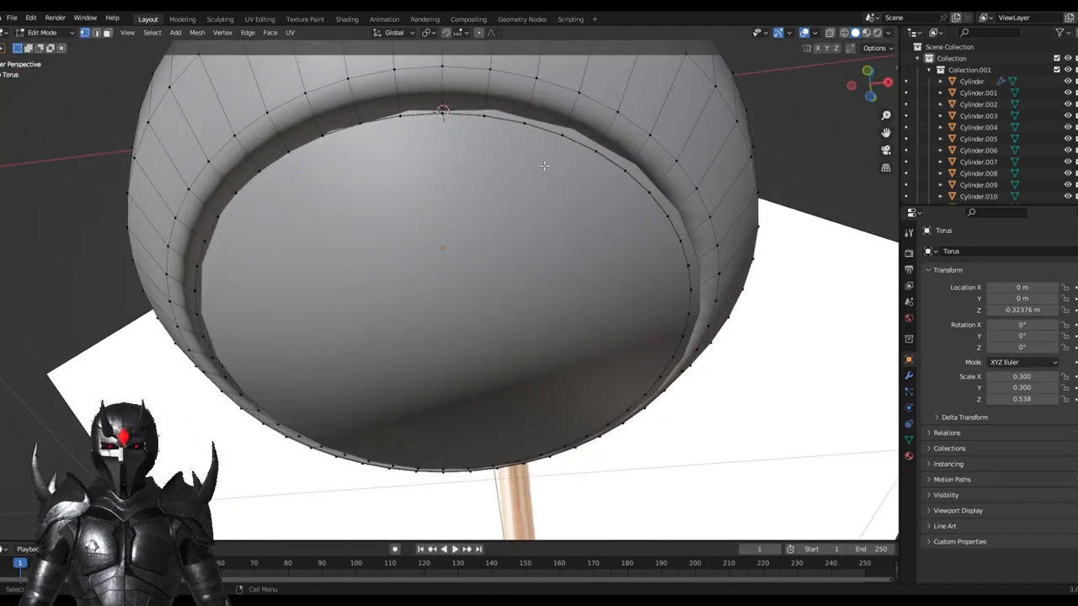
{"action": "key", "text": "Tab"}
{"action": "left_click", "coordinate": [508, 262]}
{"action": "key", "text": "Tab"}
{"action": "middle_click_drag", "start_coordinate": [486, 204], "coordinate": [483, 242]}
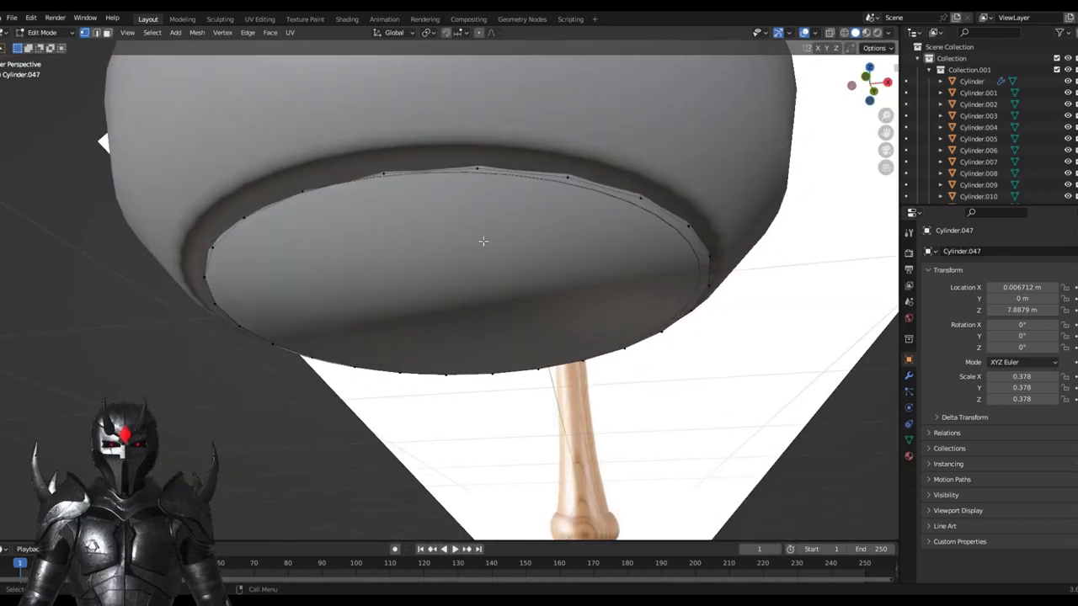
Step: Add a centred loop cut near the cylinder's bottom and edge-slide it lower
{"action": "left_click", "coordinate": [830, 34]}
{"action": "middle_click_drag", "start_coordinate": [505, 252], "coordinate": [492, 208]}
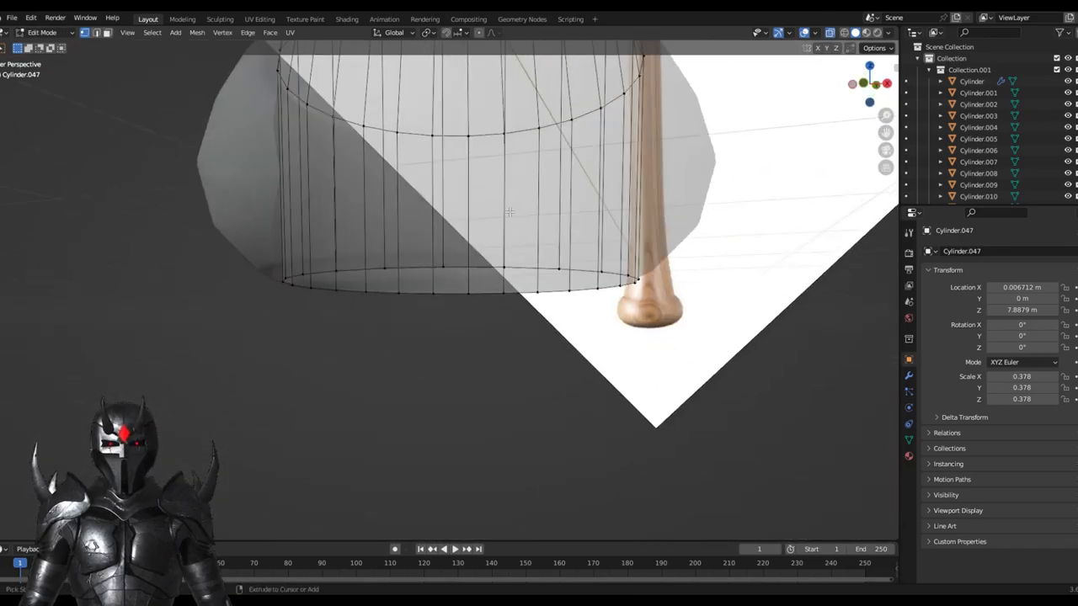
{"action": "key", "text": "ctrl+r"}
{"action": "left_click", "coordinate": [493, 208]}
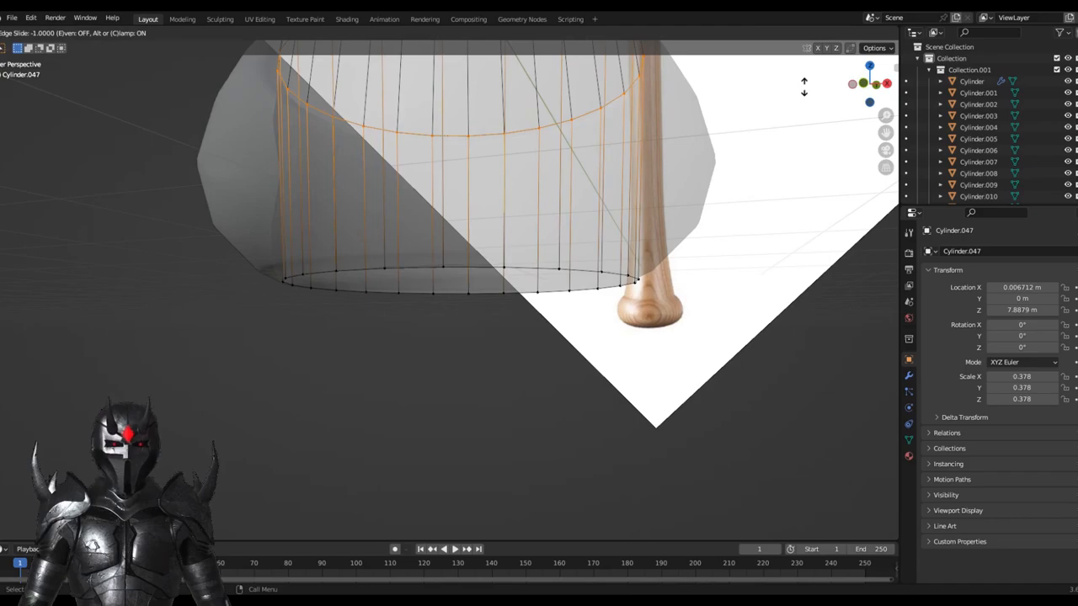
{"action": "right_click", "coordinate": [691, 166]}
{"action": "left_click", "coordinate": [830, 34]}
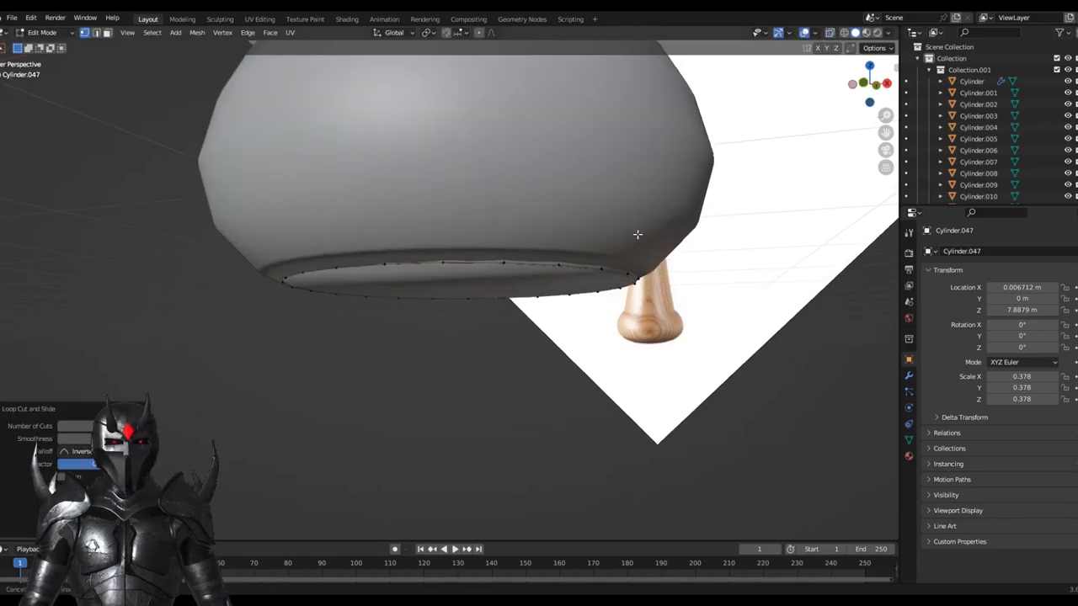
{"action": "middle_click_drag", "start_coordinate": [632, 233], "coordinate": [656, 177]}
{"action": "key", "text": "g"}
{"action": "key", "text": "g"}
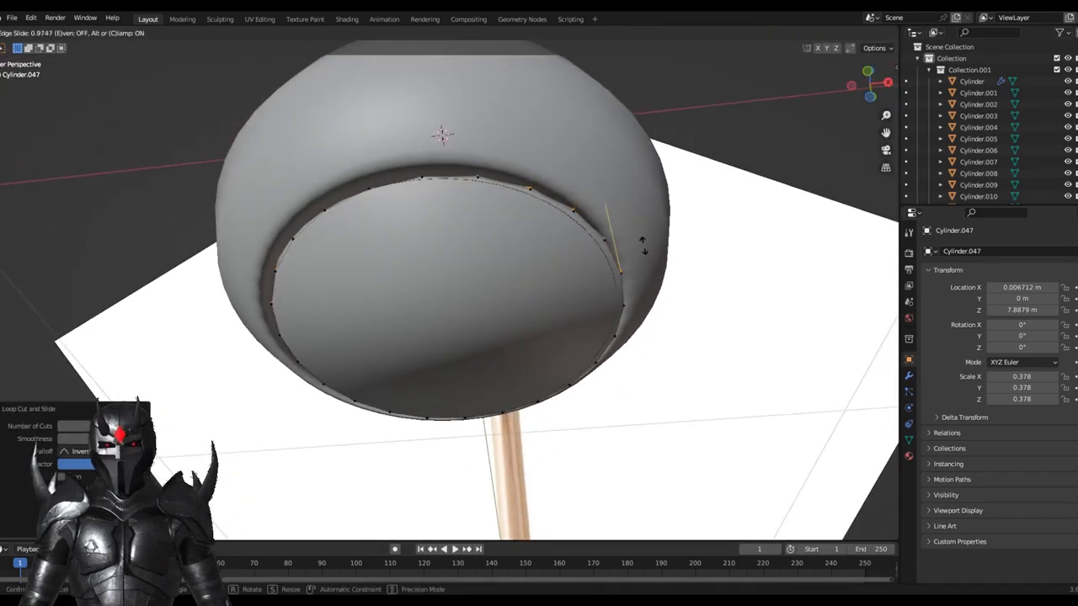
{"action": "left_click", "coordinate": [645, 263]}
{"action": "left_click", "coordinate": [834, 80]}
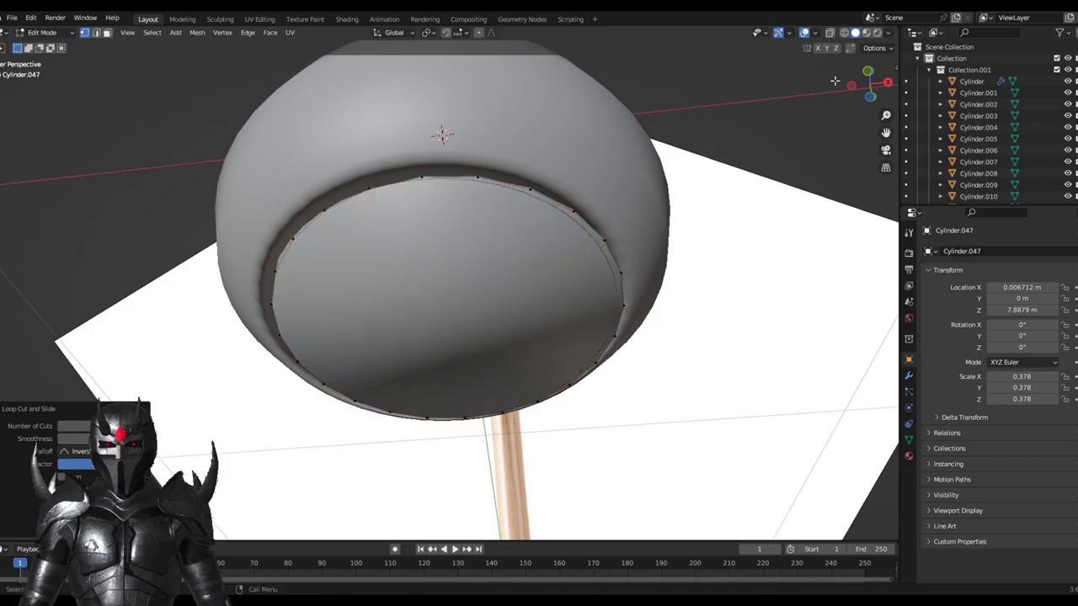
Step: Slide the new loop further down until it sits just above the bottom rim
{"action": "left_click", "coordinate": [829, 33]}
{"action": "mouse_move", "coordinate": [472, 252]}
{"action": "middle_mouse_down"}
{"action": "mouse_move", "coordinate": [393, 186]}
{"action": "mouse_move", "coordinate": [365, 182]}
{"action": "middle_mouse_up"}
{"action": "left_click", "coordinate": [829, 33]}
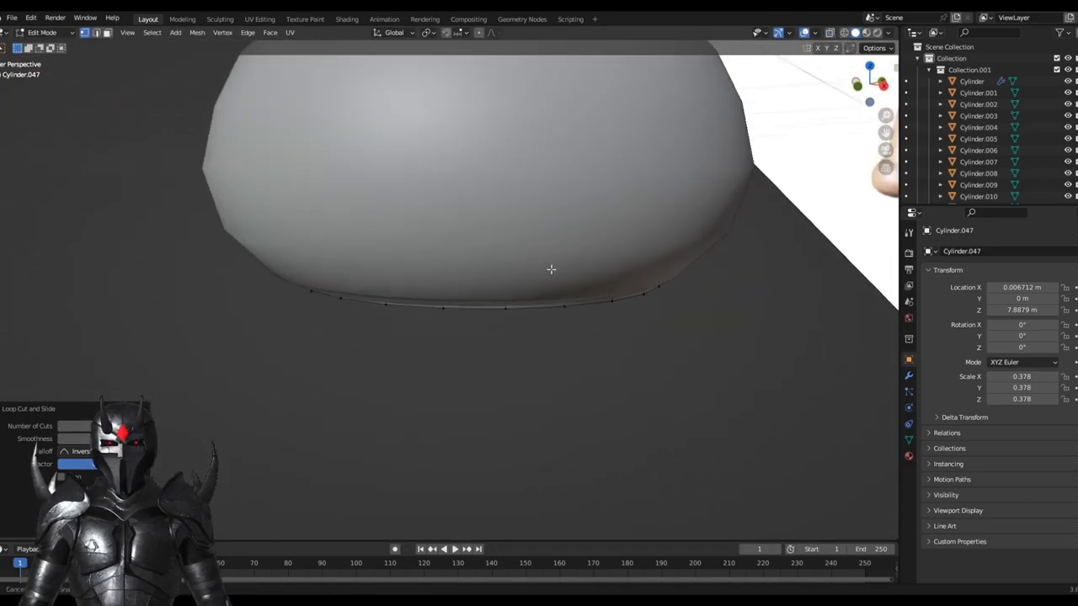
{"action": "scroll", "coordinate": [550, 270], "scroll_direction": "down", "scroll_amount": 3}
{"action": "middle_click_drag", "start_coordinate": [606, 228], "coordinate": [625, 211]}
{"action": "key", "text": "g"}
{"action": "key", "text": "g"}
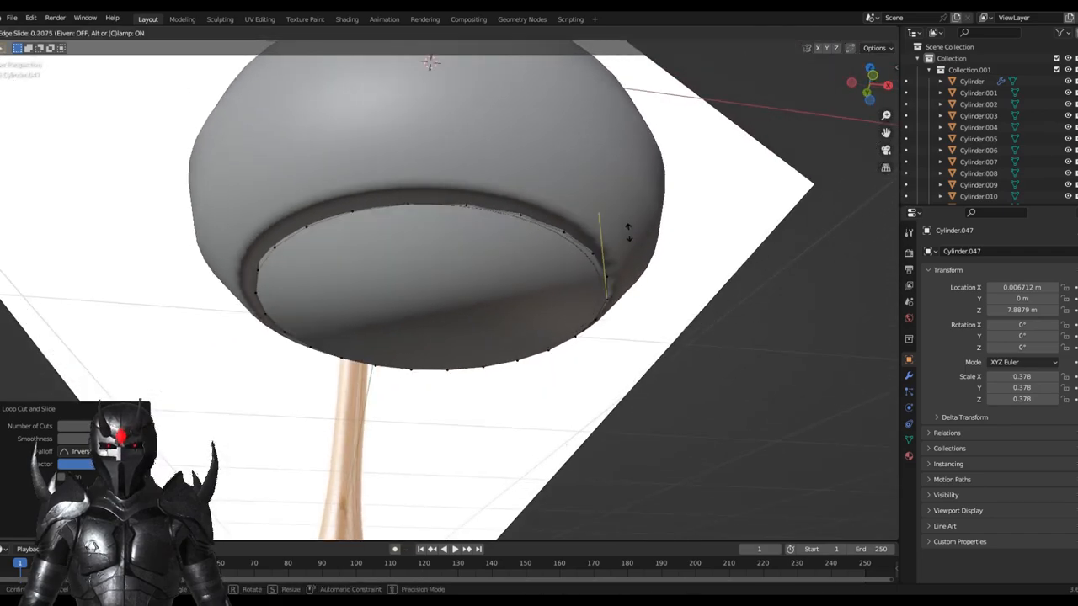
{"action": "left_click", "coordinate": [614, 341]}
{"action": "mouse_move", "coordinate": [611, 361]}
{"action": "middle_mouse_down"}
{"action": "mouse_move", "coordinate": [602, 254]}
{"action": "mouse_move", "coordinate": [558, 243]}
{"action": "middle_mouse_up"}
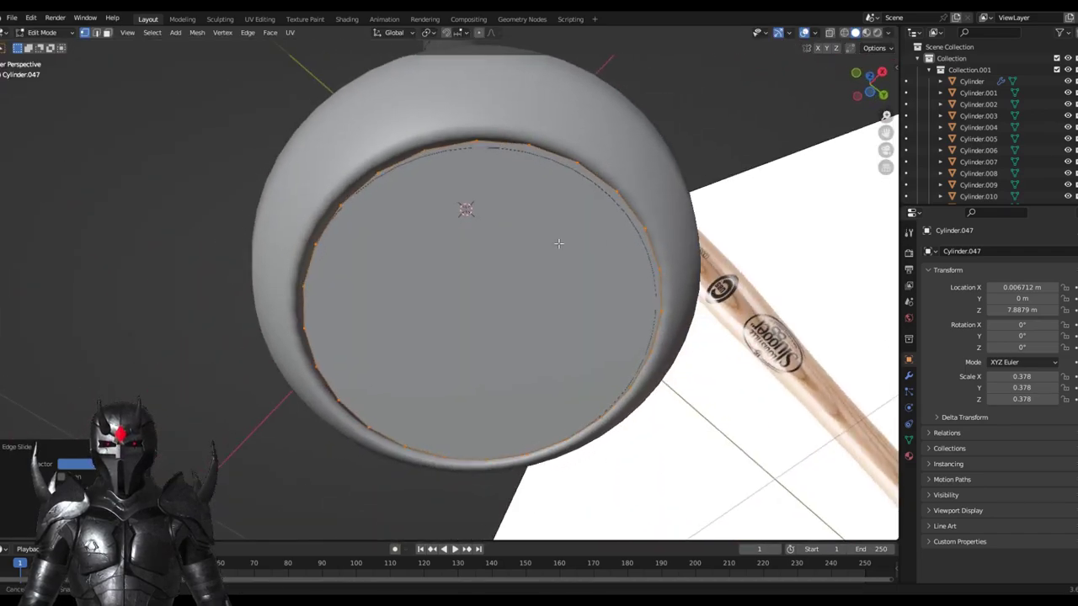
Step: Fill the open bottom with a face, nudge it up along Z inside the knob, and leave Edit Mode
{"action": "left_click", "coordinate": [829, 33]}
{"action": "middle_click_drag", "start_coordinate": [640, 253], "coordinate": [674, 315]}
{"action": "scroll", "coordinate": [673, 315], "scroll_direction": "up", "scroll_amount": 3}
{"action": "scroll", "coordinate": [674, 315], "scroll_direction": "up", "scroll_amount": 2}
{"action": "scroll", "coordinate": [661, 327], "scroll_direction": "up", "scroll_amount": 2}
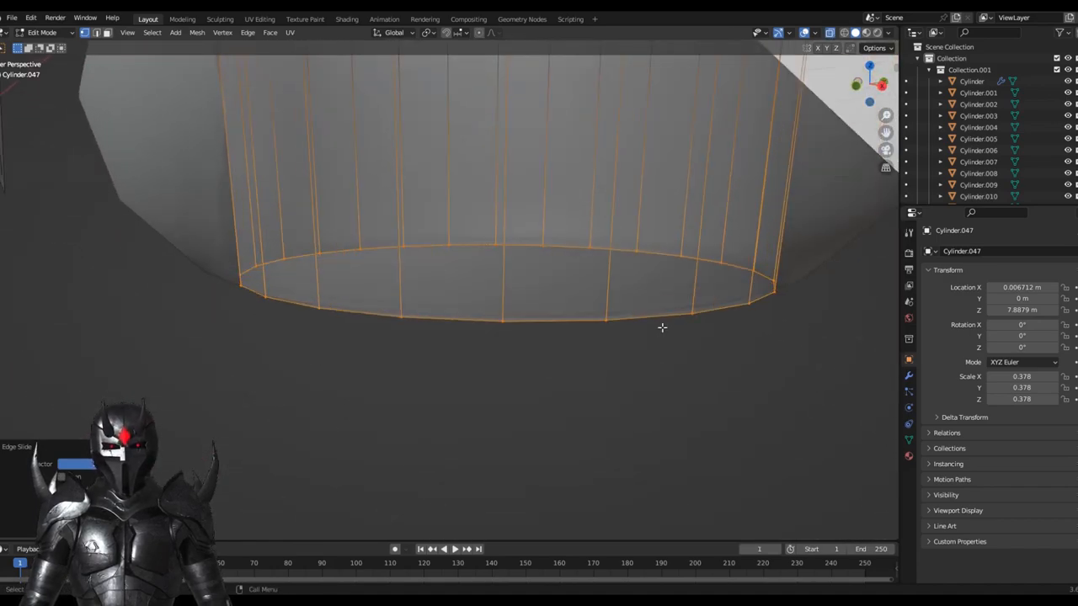
{"action": "key", "text": "f"}
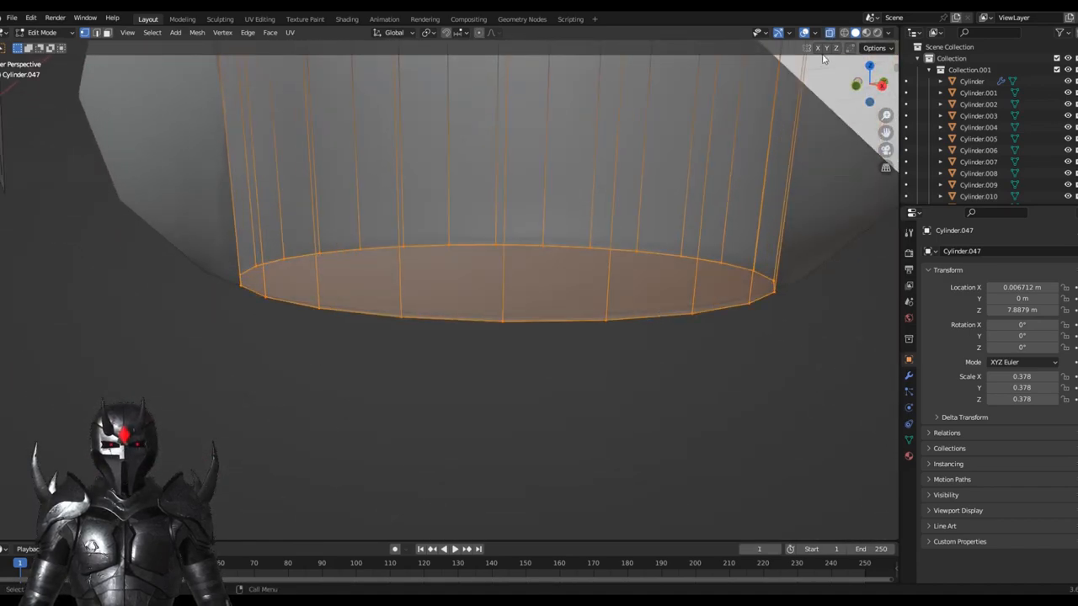
{"action": "left_click", "coordinate": [829, 33]}
{"action": "middle_click_drag", "start_coordinate": [714, 235], "coordinate": [740, 171]}
{"action": "key", "text": "g"}
{"action": "key", "text": "z"}
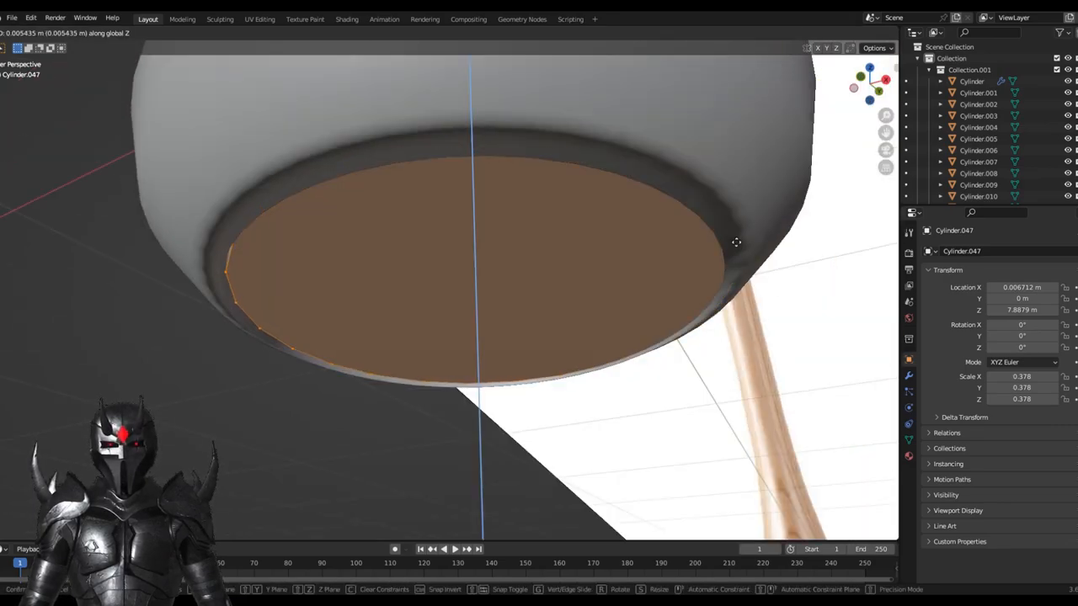
{"action": "left_click", "coordinate": [736, 242]}
{"action": "key", "text": "Tab"}
{"action": "key", "text": "KP_Decimal"}
{"action": "key", "text": "KP_1"}
{"action": "middle_click_drag", "start_coordinate": [553, 269], "coordinate": [554, 187], "text": "shift"}
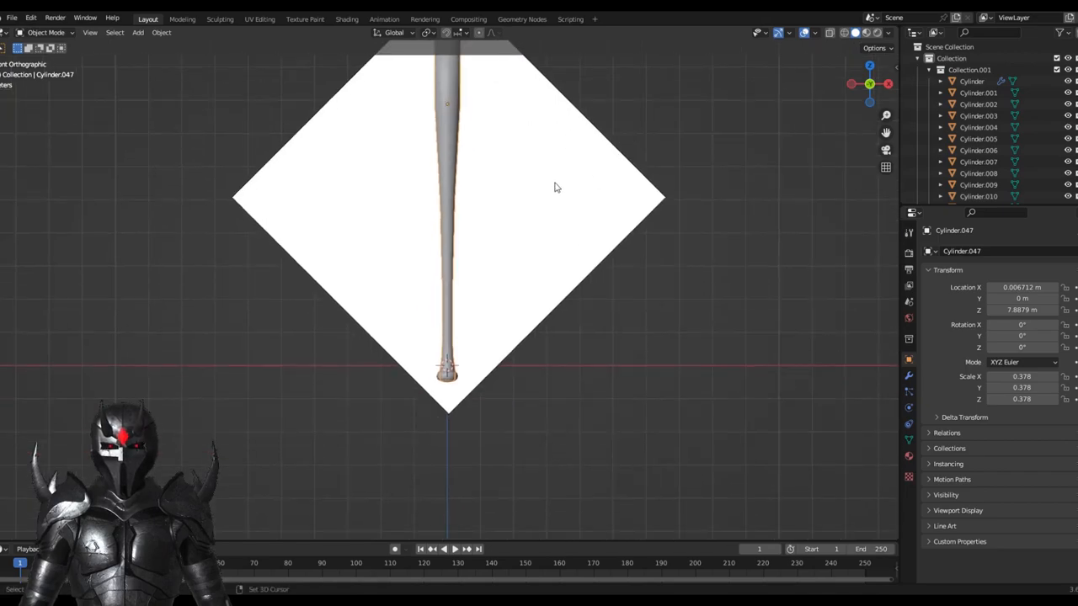
{"action": "scroll", "coordinate": [554, 187], "scroll_direction": "up", "scroll_amount": 4}
{"action": "scroll", "coordinate": [525, 168], "scroll_direction": "down", "scroll_amount": 1}
{"action": "scroll", "coordinate": [522, 337], "scroll_direction": "up", "scroll_amount": 6}
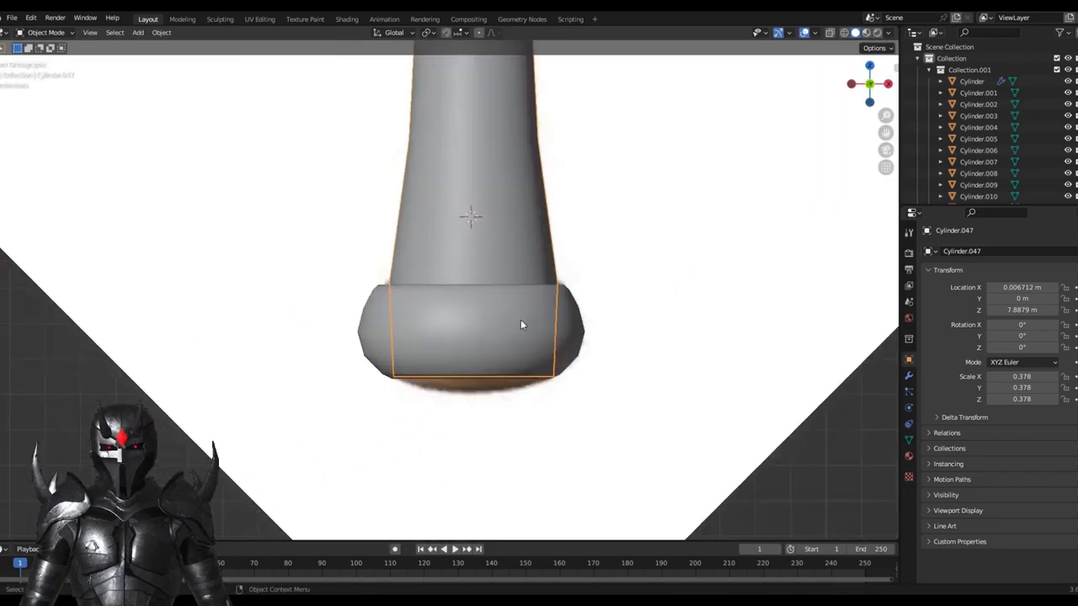
{"action": "middle_click_drag", "start_coordinate": [520, 325], "coordinate": [385, 330]}
{"action": "scroll", "coordinate": [563, 353], "scroll_direction": "down", "scroll_amount": 2}
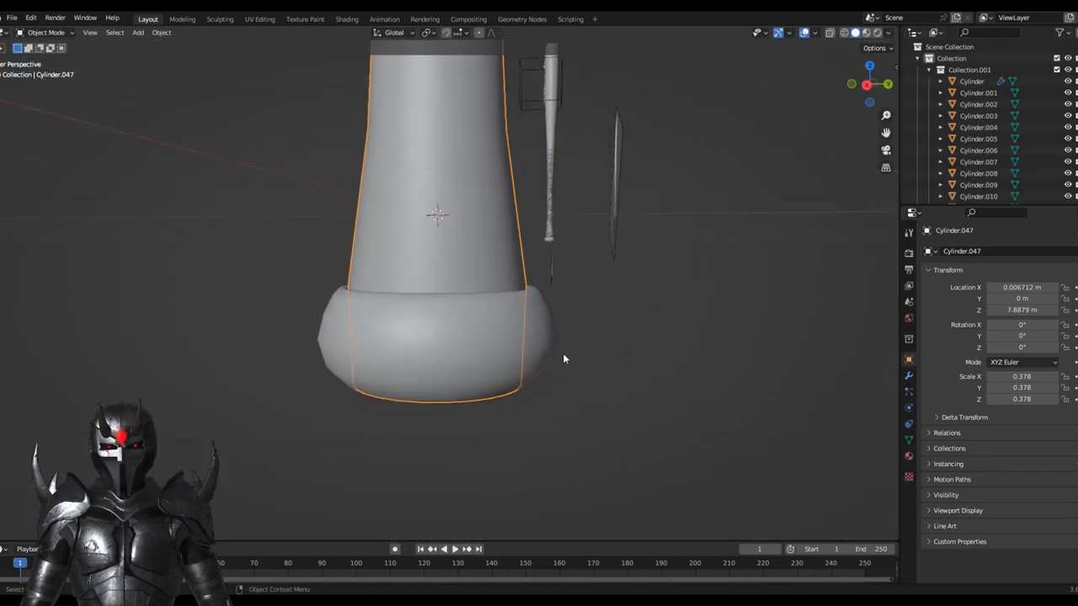
{"action": "scroll", "coordinate": [512, 326], "scroll_direction": "down", "scroll_amount": 3}
{"action": "mouse_move", "coordinate": [512, 327]}
{"action": "middle_mouse_down"}
{"action": "mouse_move", "coordinate": [480, 242]}
{"action": "mouse_move", "coordinate": [372, 227]}
{"action": "mouse_move", "coordinate": [578, 241]}
{"action": "mouse_move", "coordinate": [553, 351]}
{"action": "mouse_move", "coordinate": [637, 313]}
{"action": "middle_mouse_up"}
{"action": "key", "text": "KP_1"}
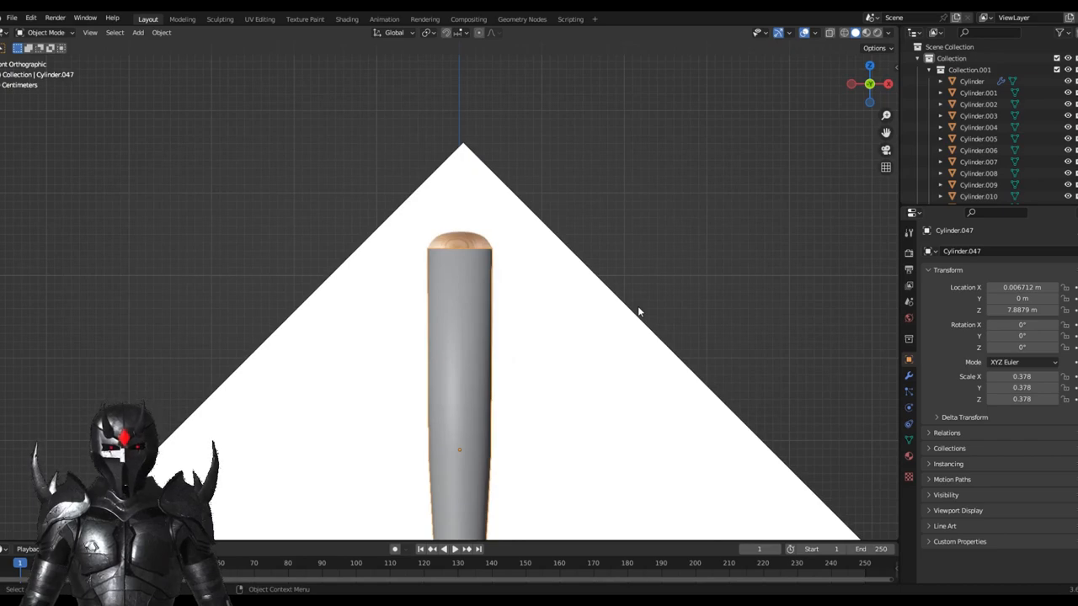
{"action": "scroll", "coordinate": [637, 313], "scroll_direction": "up", "scroll_amount": 5}
Step: Enter Edit Mode, select all, frame the cylinder in front view and try an upward extrude, cancelling it
{"action": "mouse_move", "coordinate": [601, 268]}
{"action": "middle_mouse_down"}
{"action": "mouse_move", "coordinate": [577, 399]}
{"action": "mouse_move", "coordinate": [583, 386]}
{"action": "mouse_move", "coordinate": [544, 404]}
{"action": "mouse_move", "coordinate": [475, 361]}
{"action": "middle_mouse_up"}
{"action": "key", "text": "Tab"}
{"action": "scroll", "coordinate": [583, 386], "scroll_direction": "down", "scroll_amount": 3}
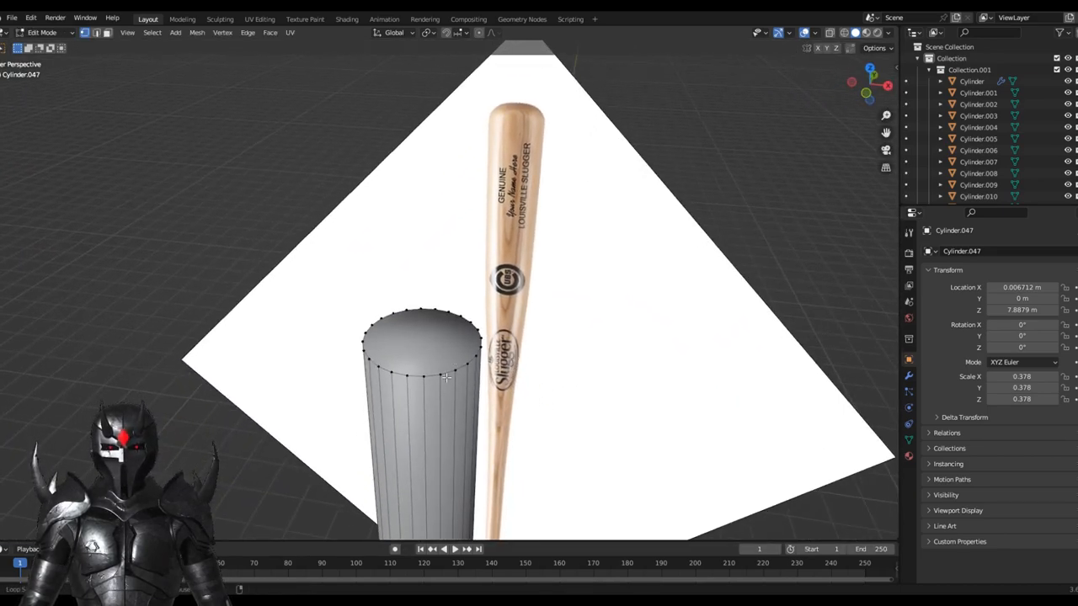
{"action": "key", "text": "a"}
{"action": "key", "text": "KP_1"}
{"action": "key", "text": "KP_Decimal"}
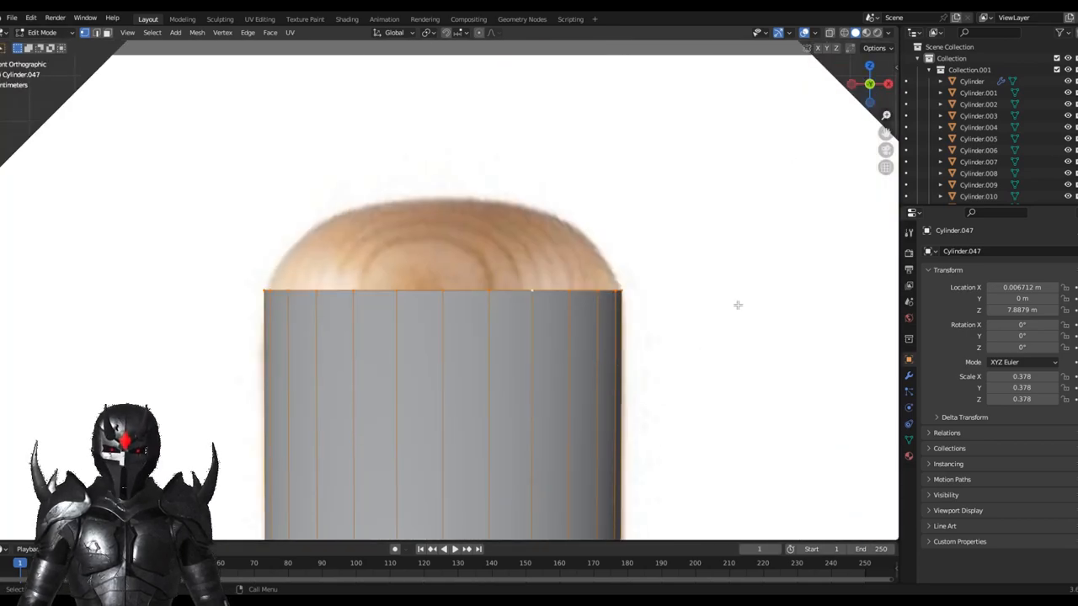
{"action": "key", "text": "e"}
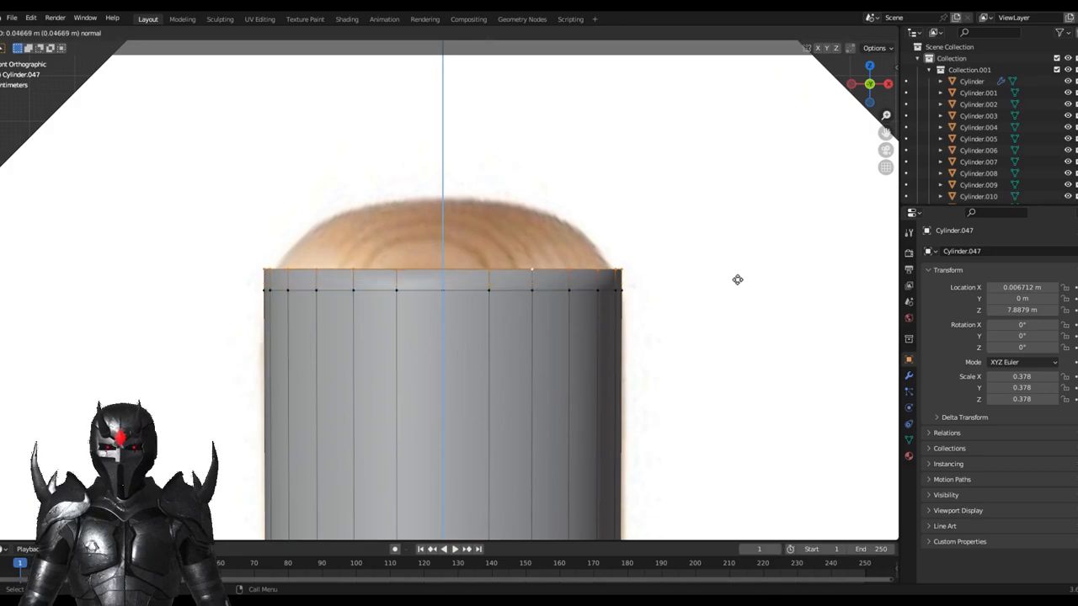
{"action": "right_click", "coordinate": [738, 218]}
Step: Raise the top along Z and add a loop cut, undo both, then extrude the top ring upward instead
{"action": "key", "text": "ctrl+l"}
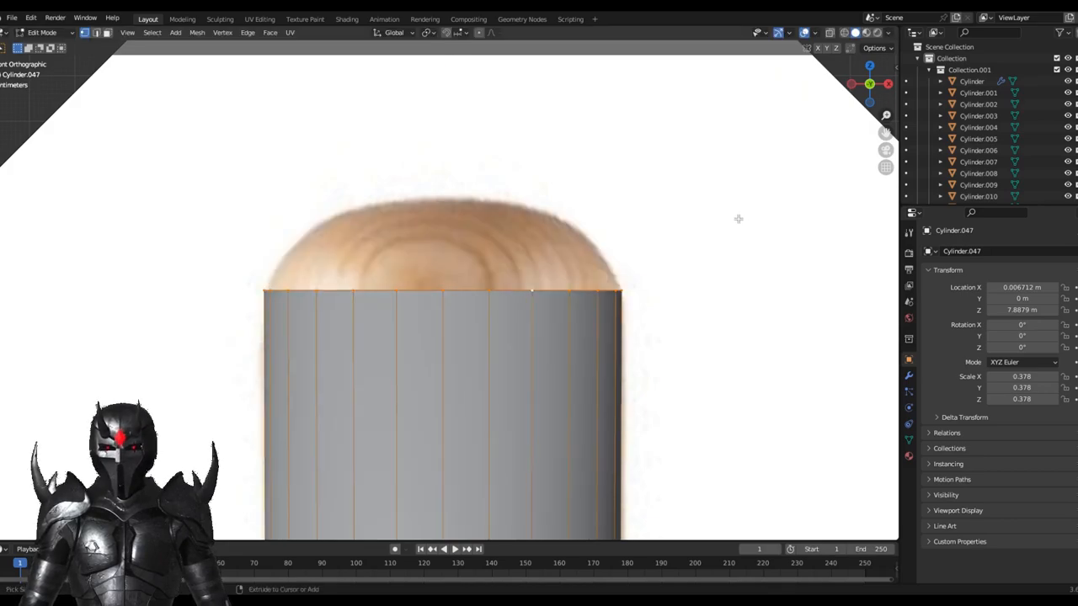
{"action": "key", "text": "g"}
{"action": "key", "text": "z"}
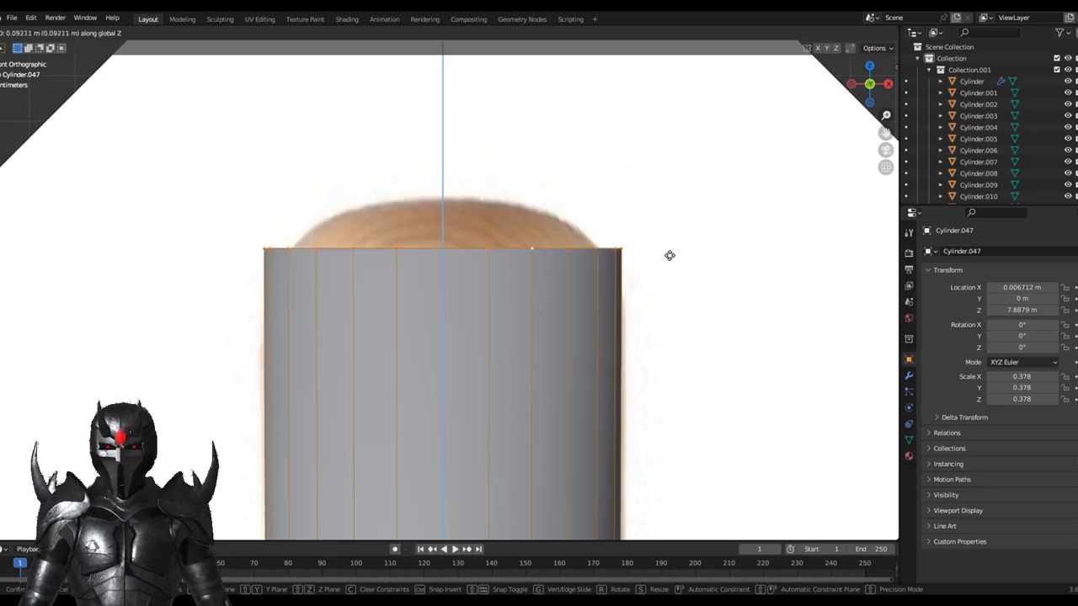
{"action": "left_click", "coordinate": [669, 214]}
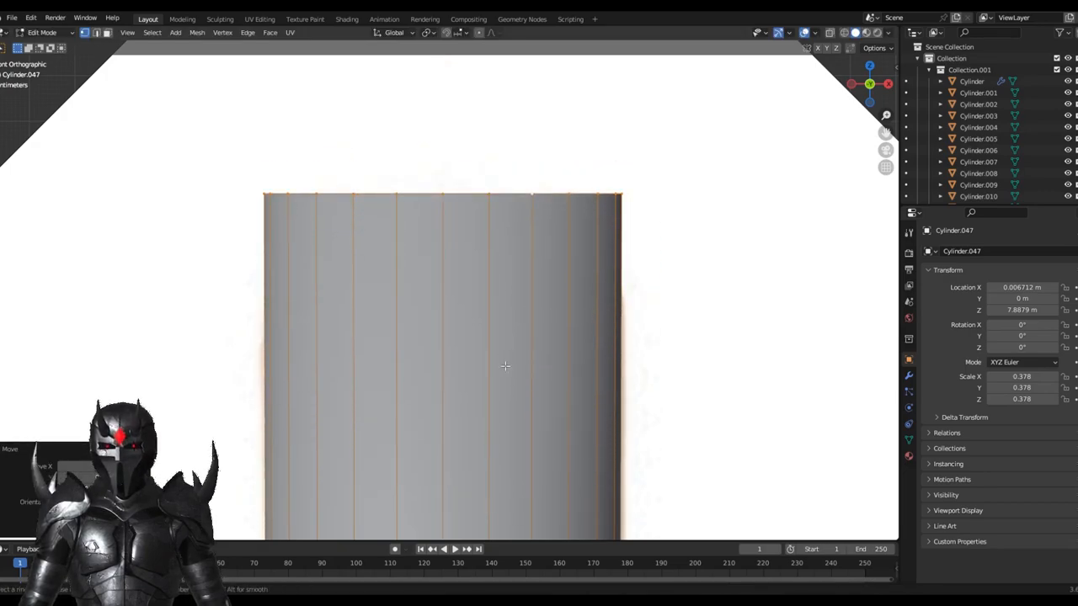
{"action": "key", "text": "ctrl+r"}
{"action": "left_click", "coordinate": [539, 362]}
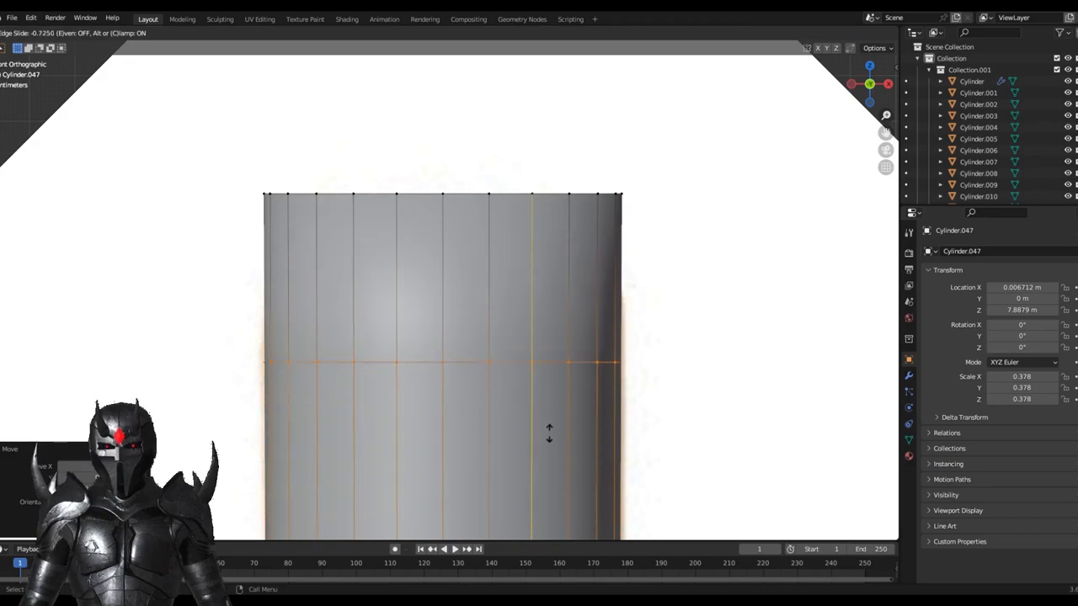
{"action": "key", "text": "ctrl+z"}
{"action": "key", "text": "ctrl+z"}
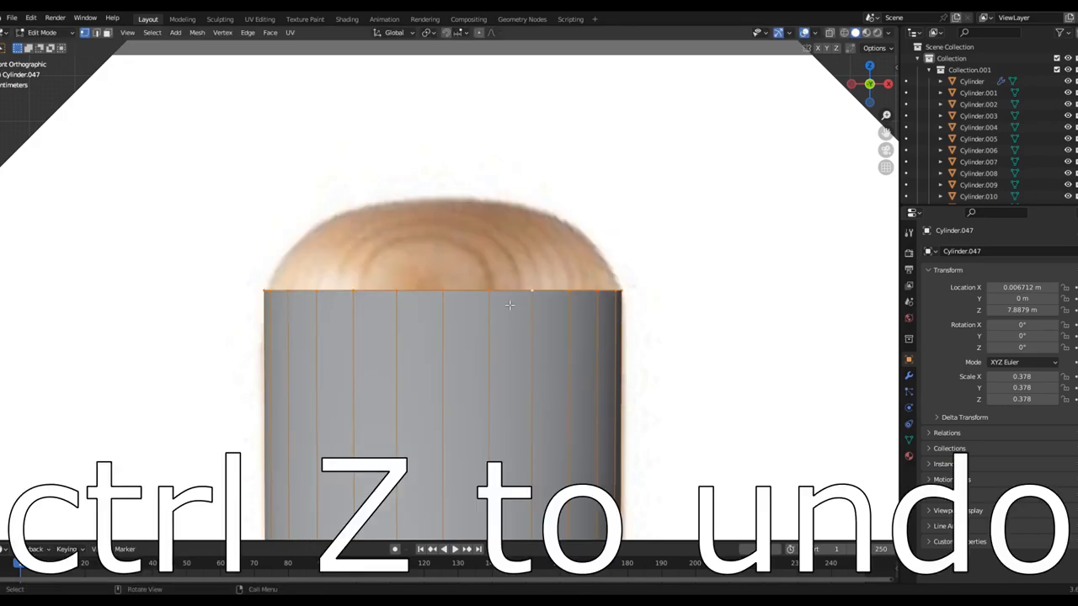
{"action": "key", "text": "e"}
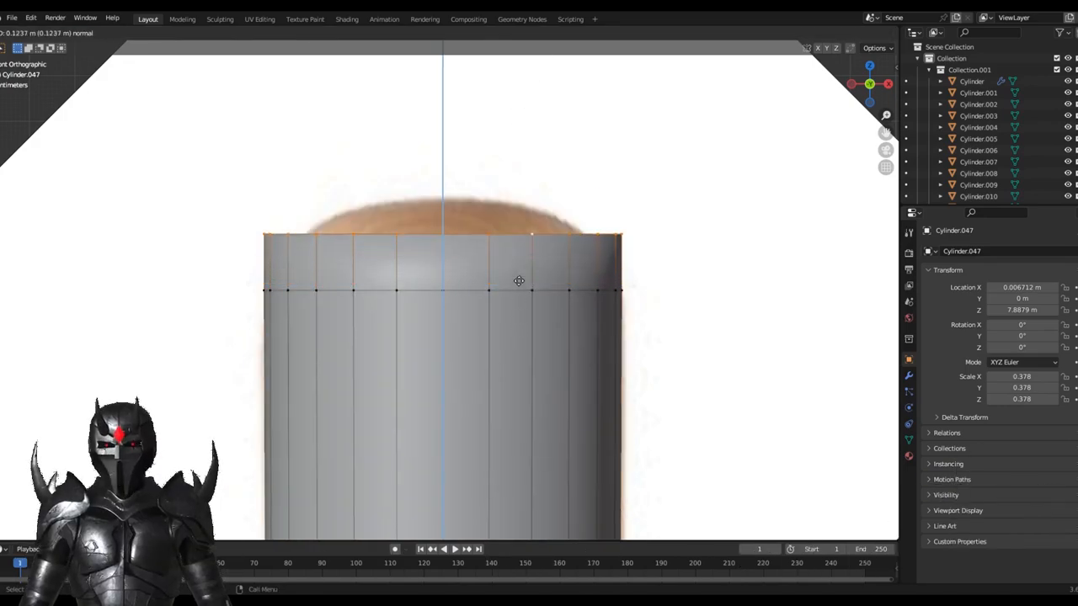
Step: Confirm the extrusion, enable X-ray, and add four loop cuts near the bat's top
{"action": "left_click", "coordinate": [515, 244]}
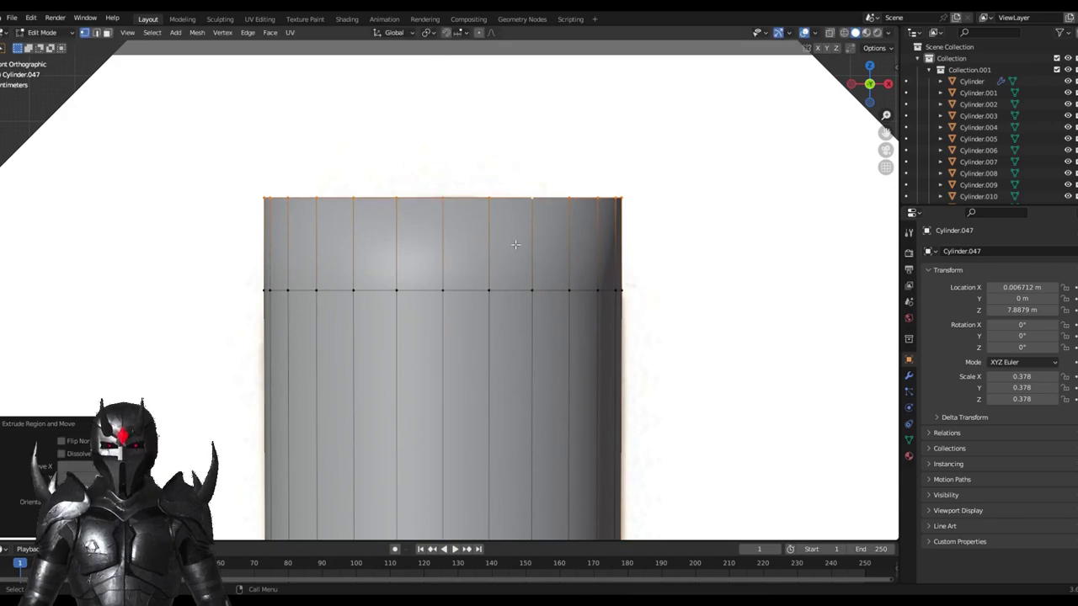
{"action": "left_click", "coordinate": [829, 34]}
{"action": "scroll", "coordinate": [650, 242], "scroll_direction": "up", "scroll_amount": 1}
{"action": "scroll", "coordinate": [691, 236], "scroll_direction": "up", "scroll_amount": 2}
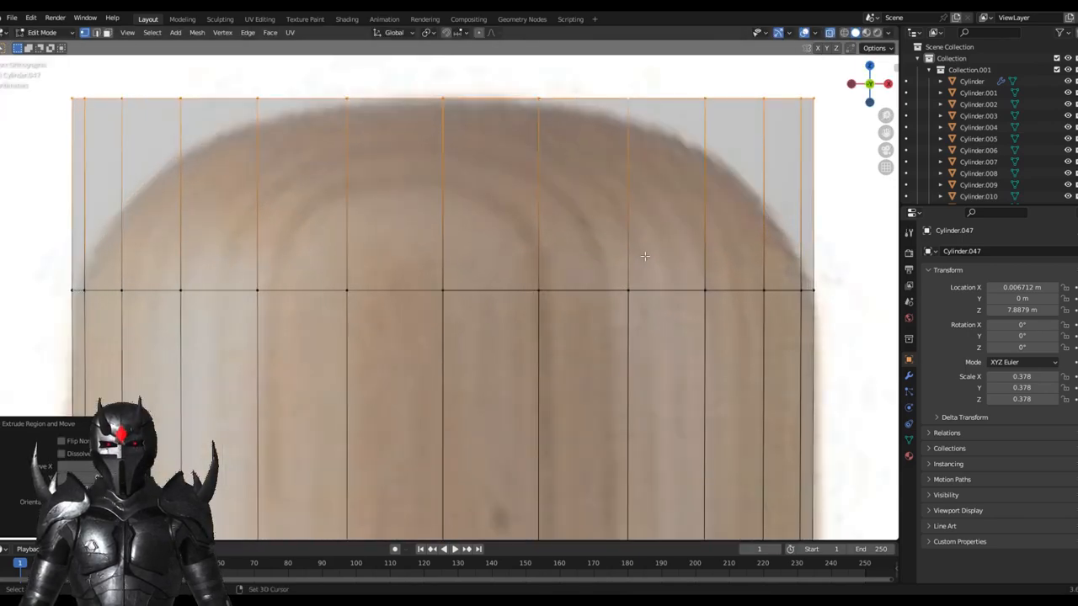
{"action": "scroll", "coordinate": [731, 229], "scroll_direction": "up", "scroll_amount": 1}
{"action": "key", "text": "ctrl+r"}
{"action": "scroll", "coordinate": [707, 225], "scroll_direction": "up", "scroll_amount": 1}
{"action": "scroll", "coordinate": [689, 222], "scroll_direction": "up", "scroll_amount": 1}
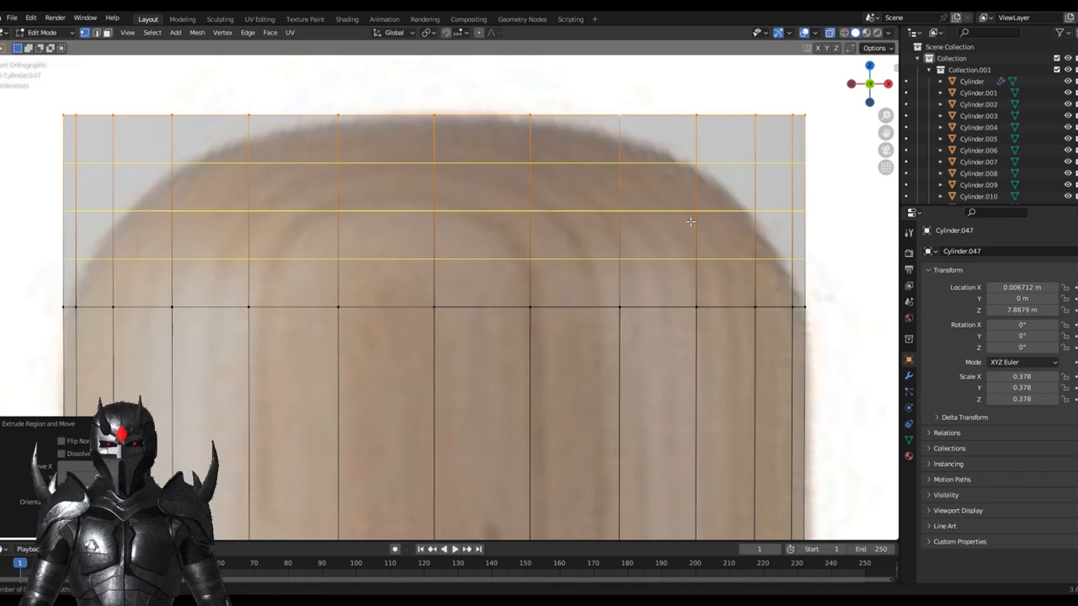
{"action": "scroll", "coordinate": [690, 221], "scroll_direction": "up", "scroll_amount": 1}
{"action": "left_click", "coordinate": [690, 221]}
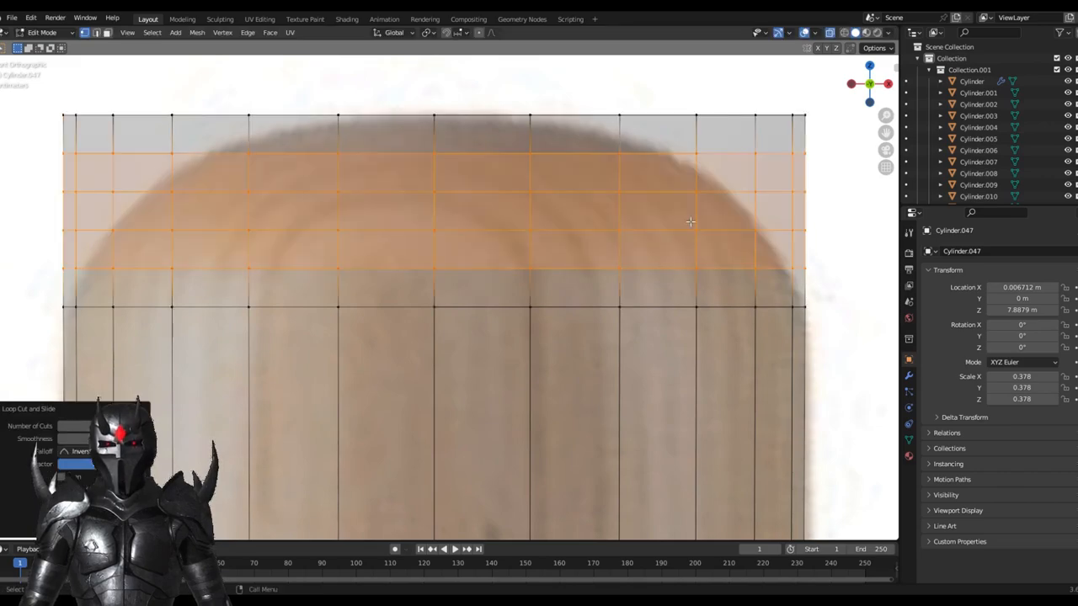
Step: Scale the top two edge rings inward to start the dome shape
{"action": "left_click", "coordinate": [652, 112], "text": "alt"}
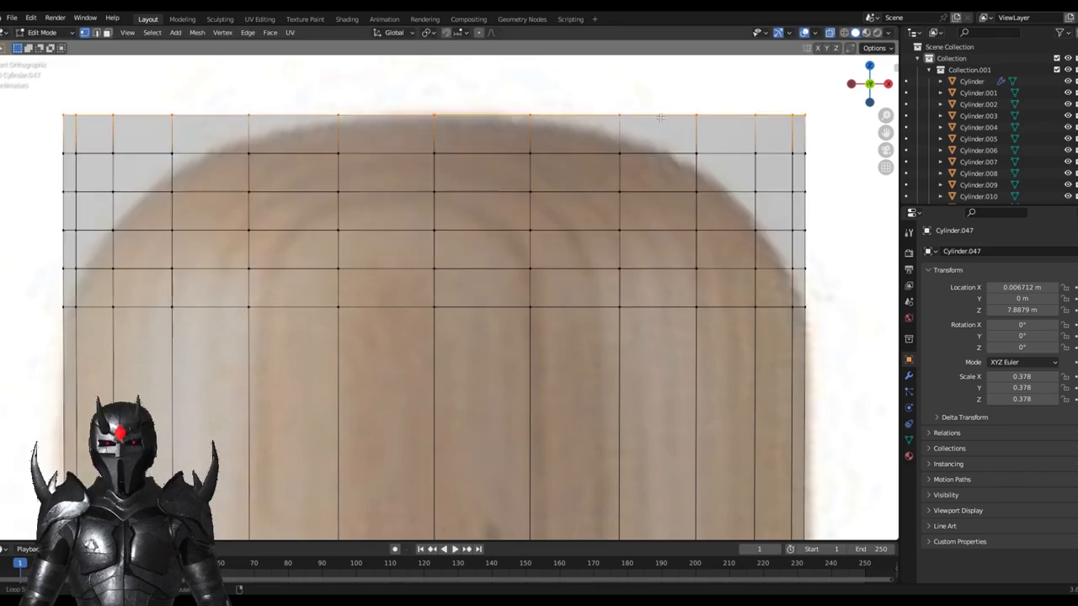
{"action": "key", "text": "s"}
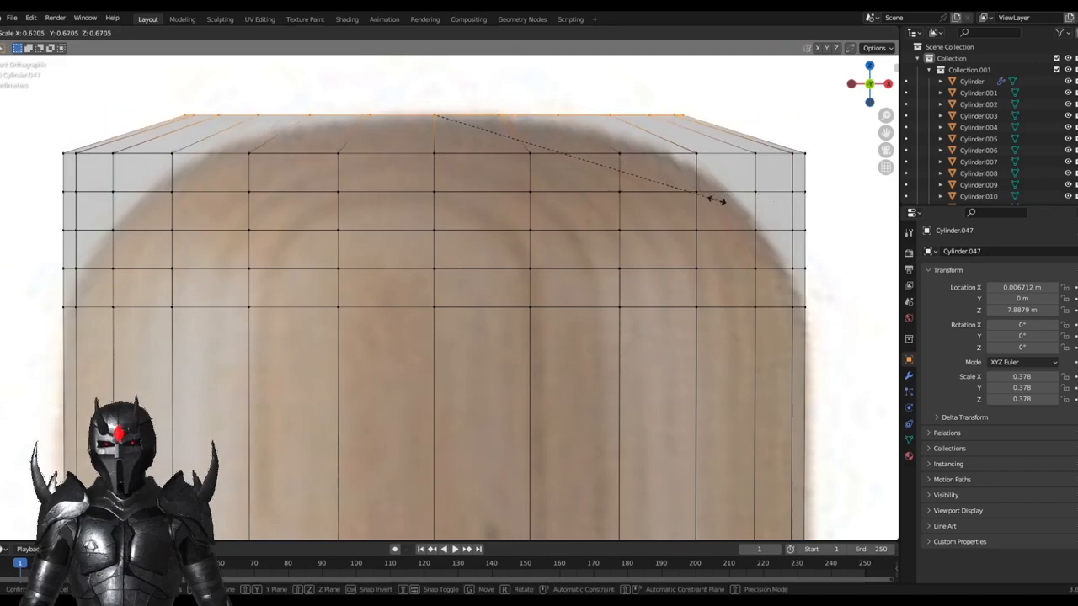
{"action": "left_click", "coordinate": [624, 154]}
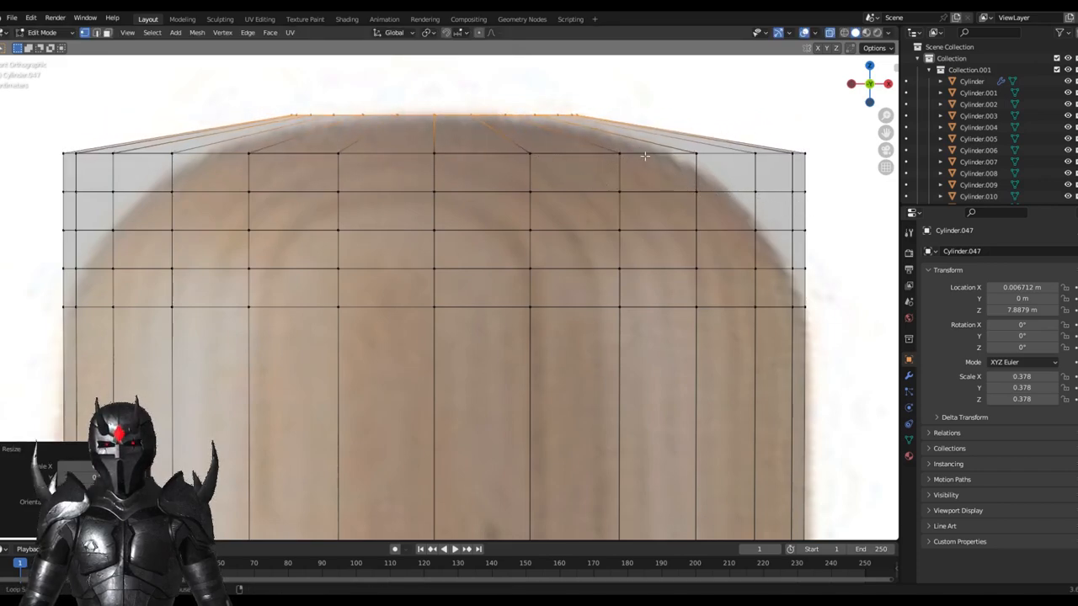
{"action": "left_click", "coordinate": [644, 154], "text": "alt"}
{"action": "key", "text": "s"}
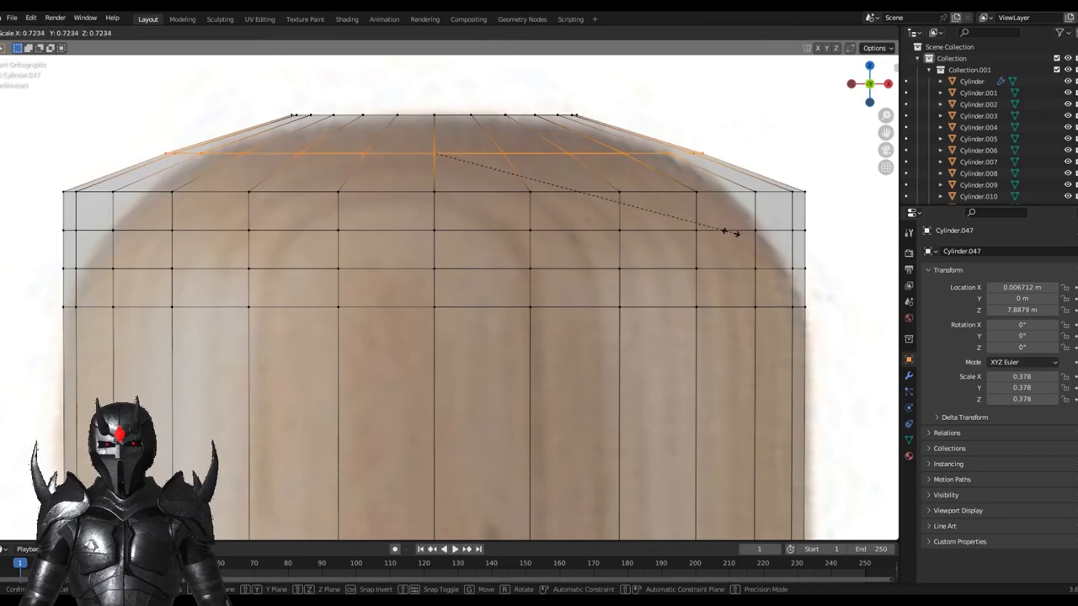
{"action": "left_click", "coordinate": [702, 233]}
{"action": "middle_click_drag", "start_coordinate": [698, 207], "coordinate": [697, 176], "text": "shift"}
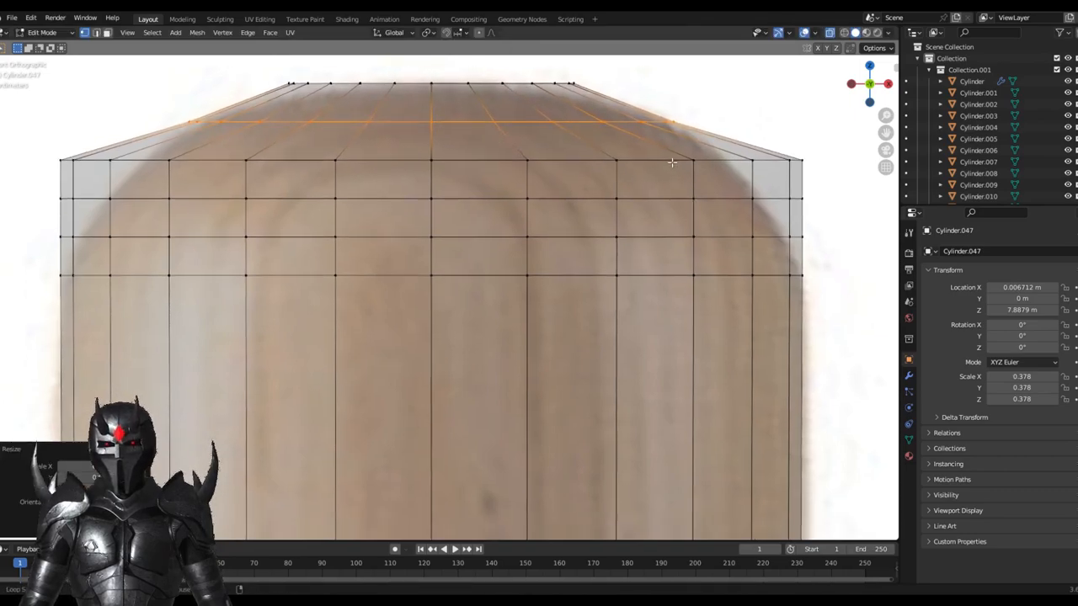
Step: Scale the third, fourth and lowest rings inward progressively, completing the dome, then disable X-ray
{"action": "left_click", "coordinate": [672, 163], "text": "alt"}
{"action": "key", "text": "s"}
{"action": "left_click", "coordinate": [746, 207]}
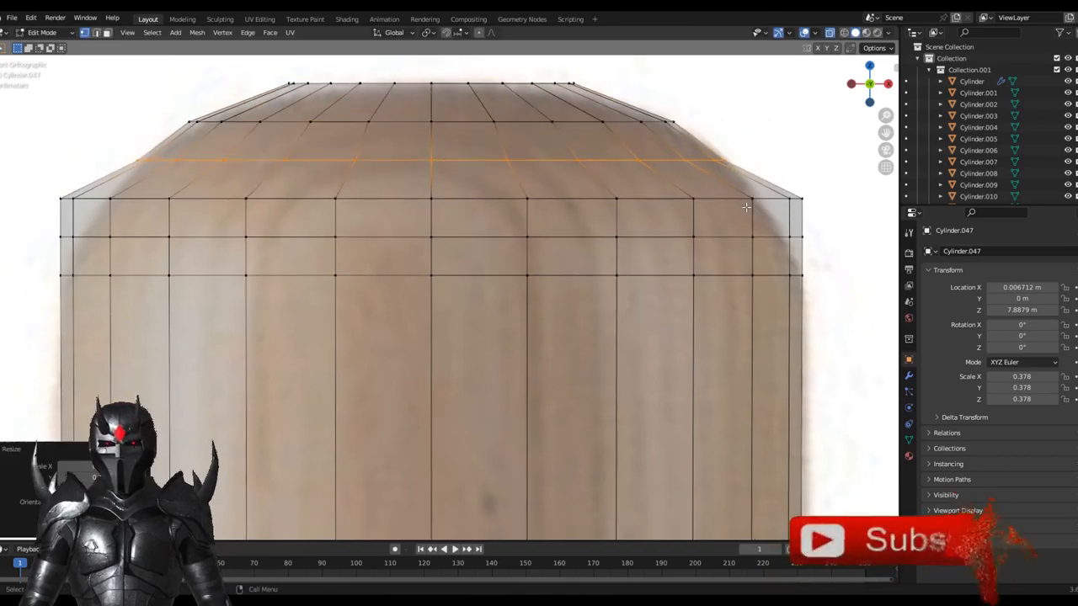
{"action": "left_click", "coordinate": [746, 202], "text": "alt"}
{"action": "key", "text": "s"}
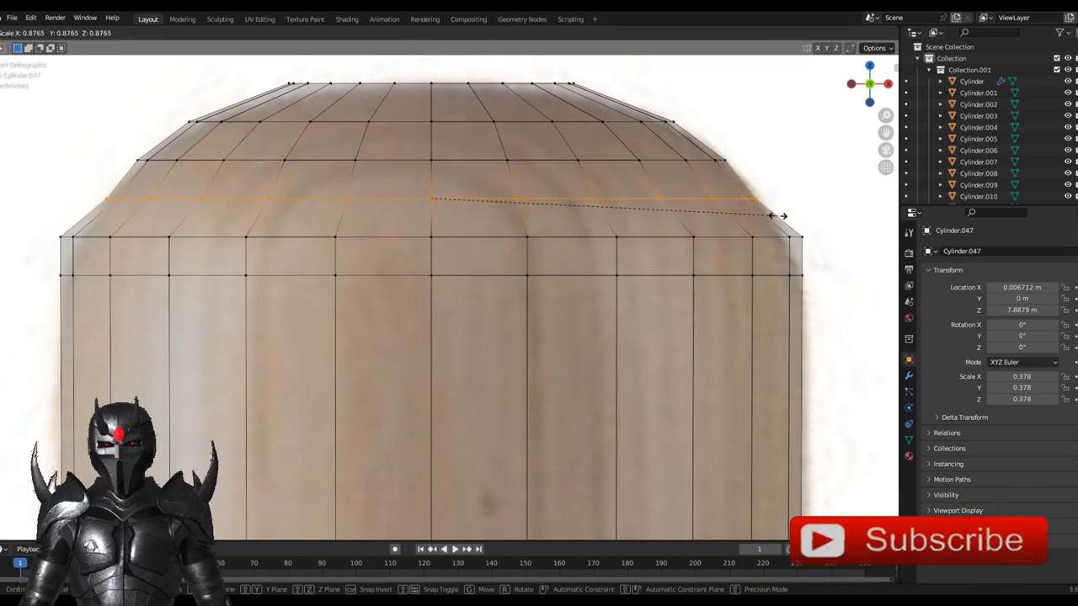
{"action": "left_click", "coordinate": [776, 215]}
{"action": "left_click", "coordinate": [724, 238], "text": "alt"}
{"action": "key", "text": "s"}
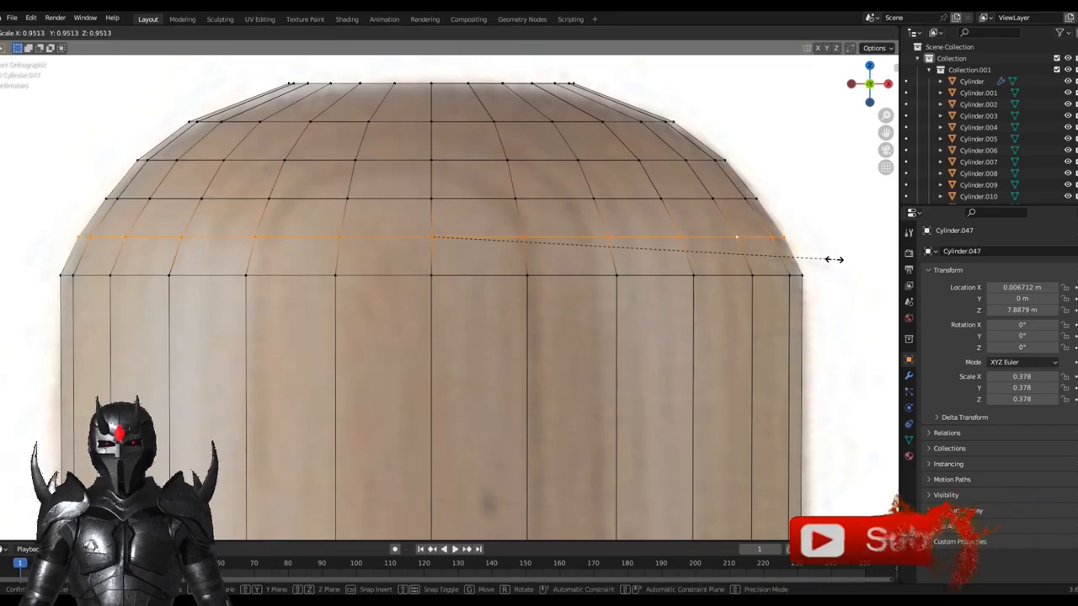
{"action": "left_click", "coordinate": [834, 259]}
{"action": "mouse_move", "coordinate": [833, 259]}
{"action": "middle_mouse_down"}
{"action": "mouse_move", "coordinate": [836, 40]}
{"action": "mouse_move", "coordinate": [710, 243]}
{"action": "middle_mouse_up"}
{"action": "left_click", "coordinate": [829, 32]}
Step: Return to Object Mode and orbit to inspect the full bat with its flared knob
{"action": "key", "text": "Tab"}
{"action": "mouse_move", "coordinate": [657, 269]}
{"action": "middle_mouse_down"}
{"action": "mouse_move", "coordinate": [786, 233]}
{"action": "mouse_move", "coordinate": [606, 200]}
{"action": "mouse_move", "coordinate": [540, 202]}
{"action": "mouse_move", "coordinate": [766, 202]}
{"action": "middle_mouse_up"}
{"action": "scroll", "coordinate": [679, 247], "scroll_direction": "down", "scroll_amount": 4}
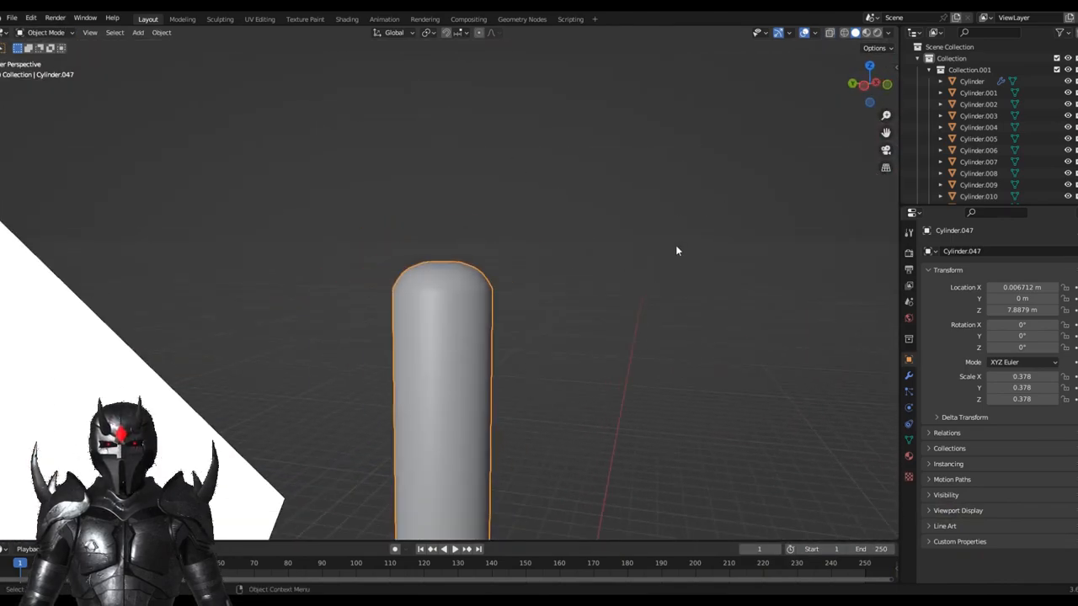
{"action": "scroll", "coordinate": [635, 386], "scroll_direction": "down", "scroll_amount": 4}
{"action": "mouse_move", "coordinate": [636, 386]}
{"action": "middle_mouse_down"}
{"action": "mouse_move", "coordinate": [618, 365]}
{"action": "mouse_move", "coordinate": [637, 261]}
{"action": "mouse_move", "coordinate": [531, 265]}
{"action": "mouse_move", "coordinate": [597, 431]}
{"action": "mouse_move", "coordinate": [548, 284]}
{"action": "middle_mouse_up"}
{"action": "scroll", "coordinate": [513, 306], "scroll_direction": "up", "scroll_amount": 5}
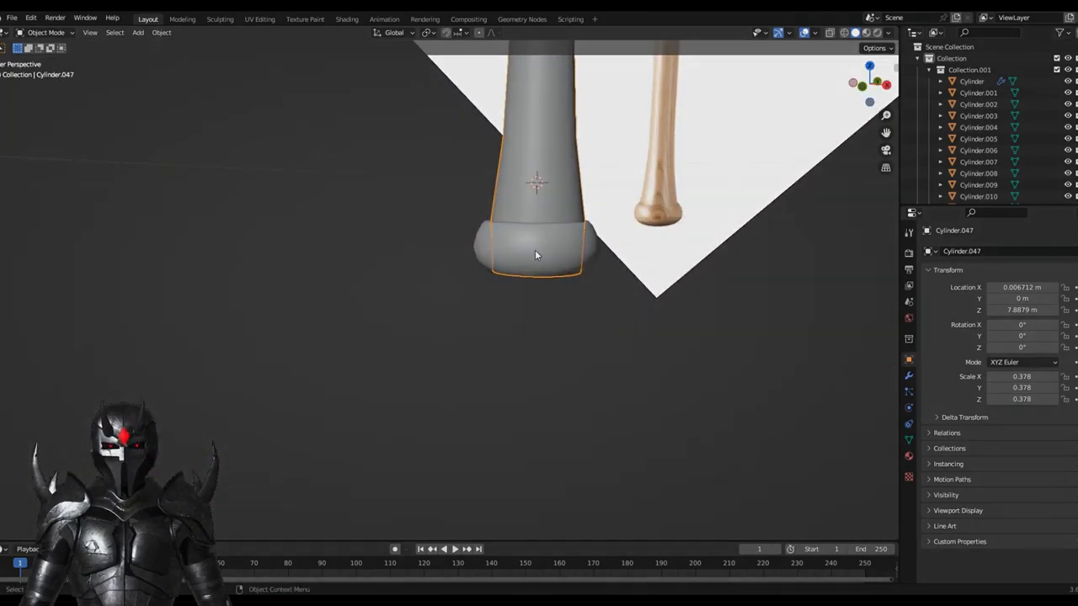